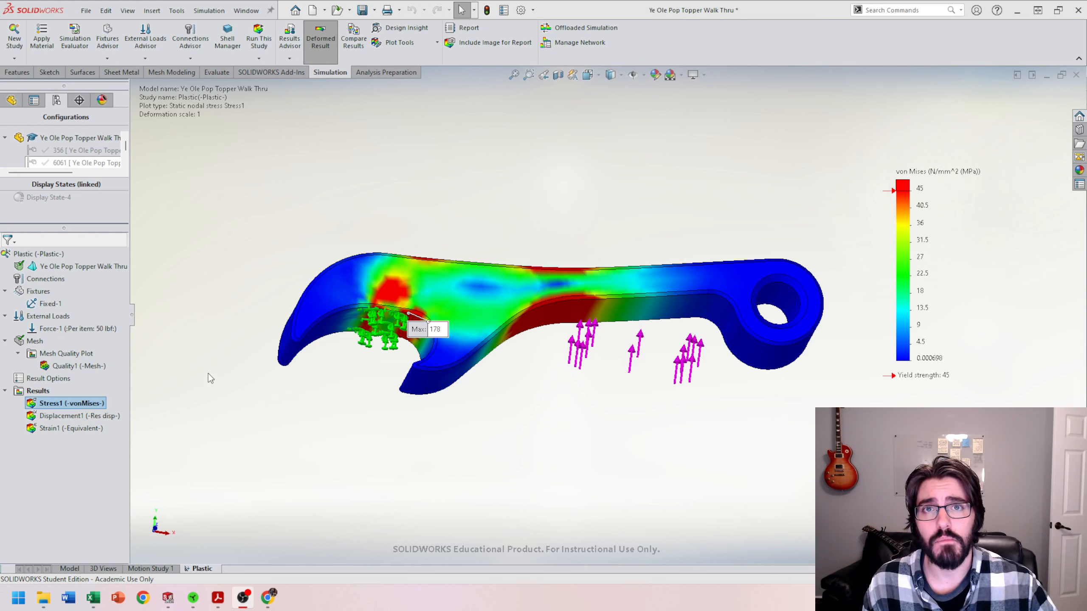
# Step: Display the displacement result plot of the bottle opener study
pyautogui.moveTo(276, 300); pyautogui.dragTo(274, 308, button='middle')
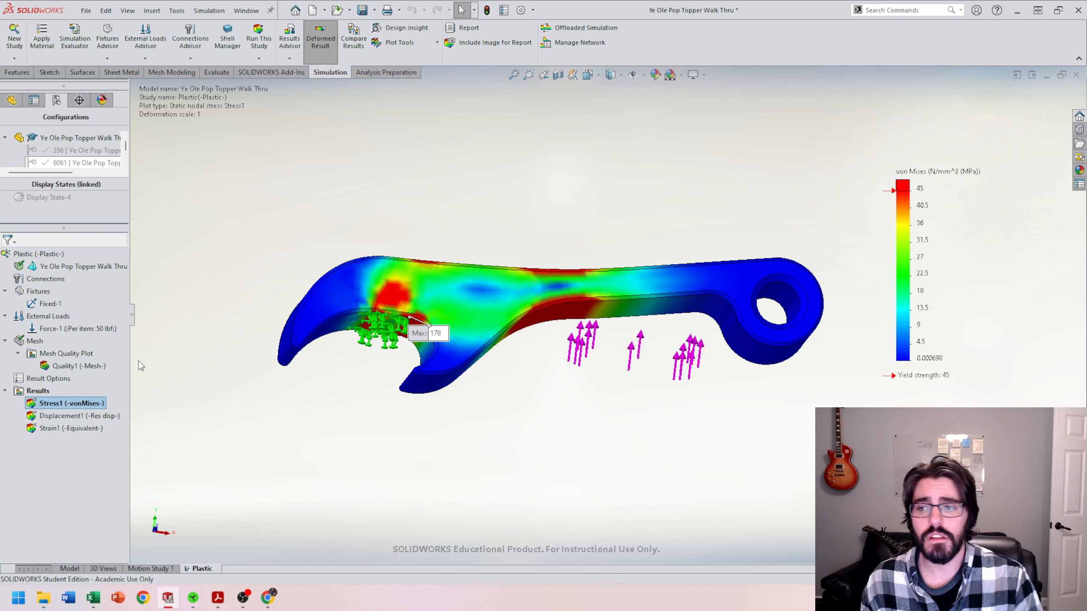
pyautogui.doubleClick(67, 417)
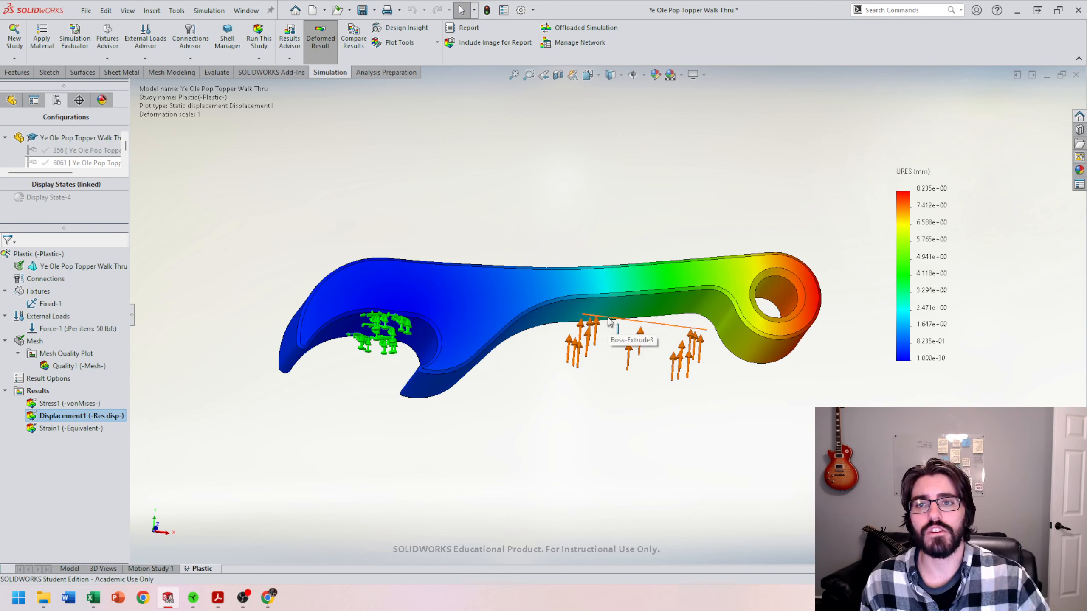
pyautogui.moveTo(410, 381); pyautogui.dragTo(445, 378, button='middle')
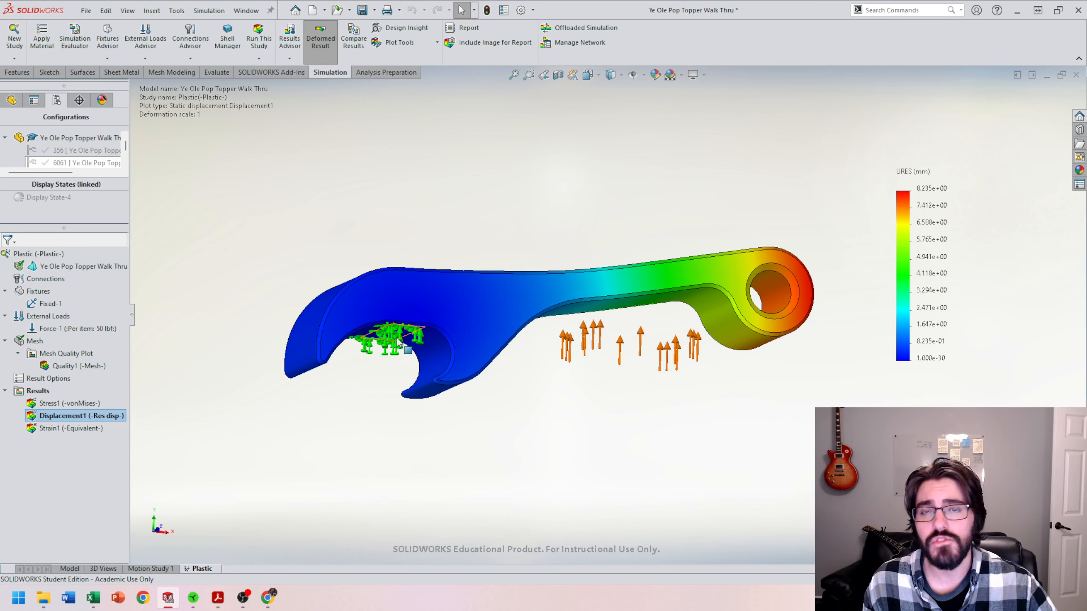
# Step: Animate the displacement plot, zoom in to inspect the deformation, and close the animation
pyautogui.rightClick(59, 419)
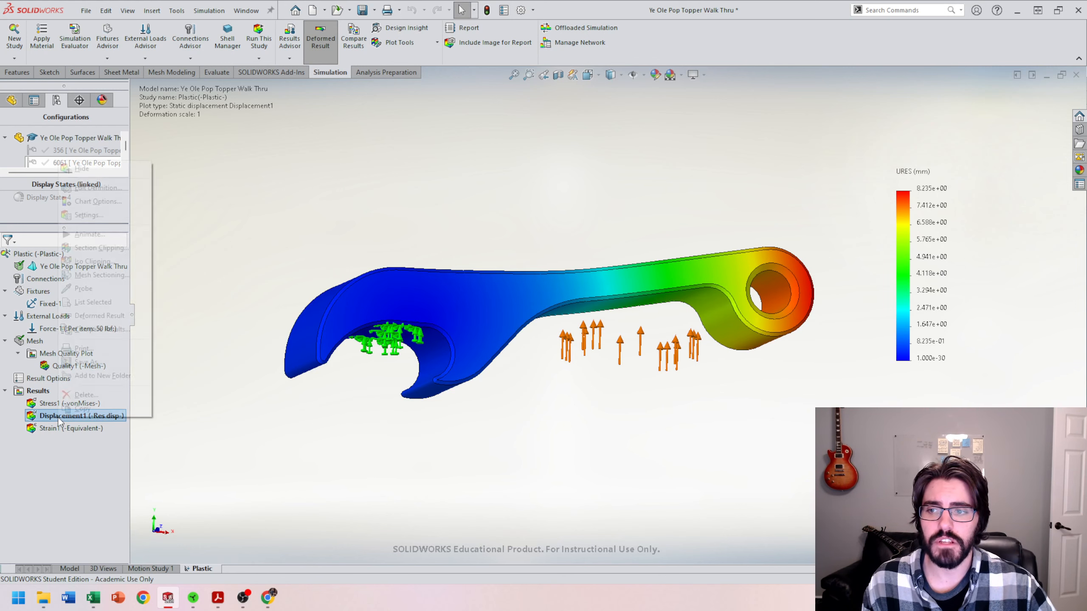
pyautogui.click(104, 235)
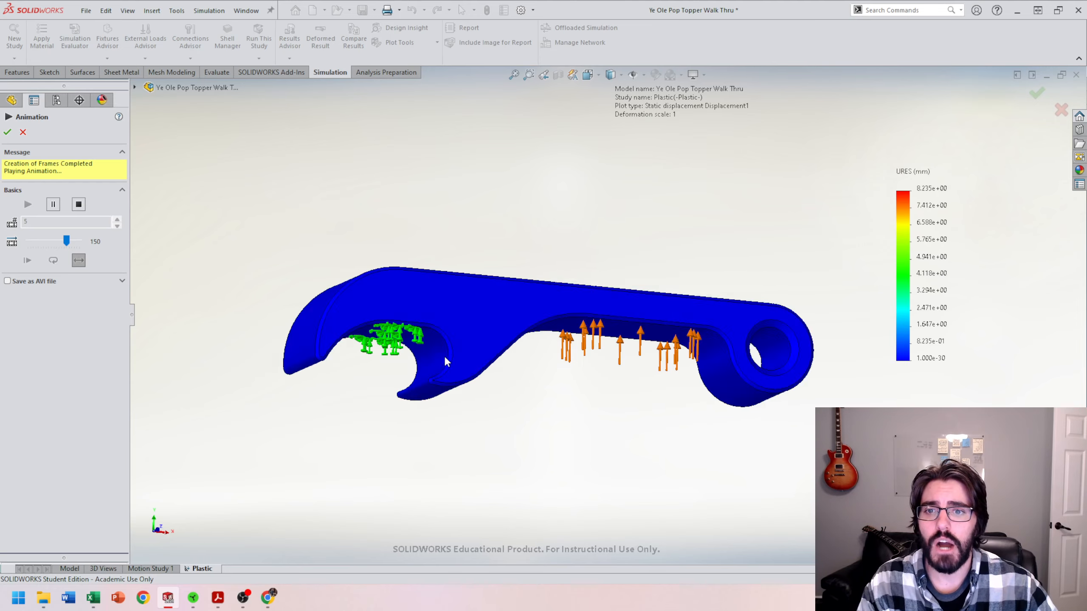
pyautogui.scroll(-5, 437, 330)
pyautogui.scroll(-8, 469, 209)
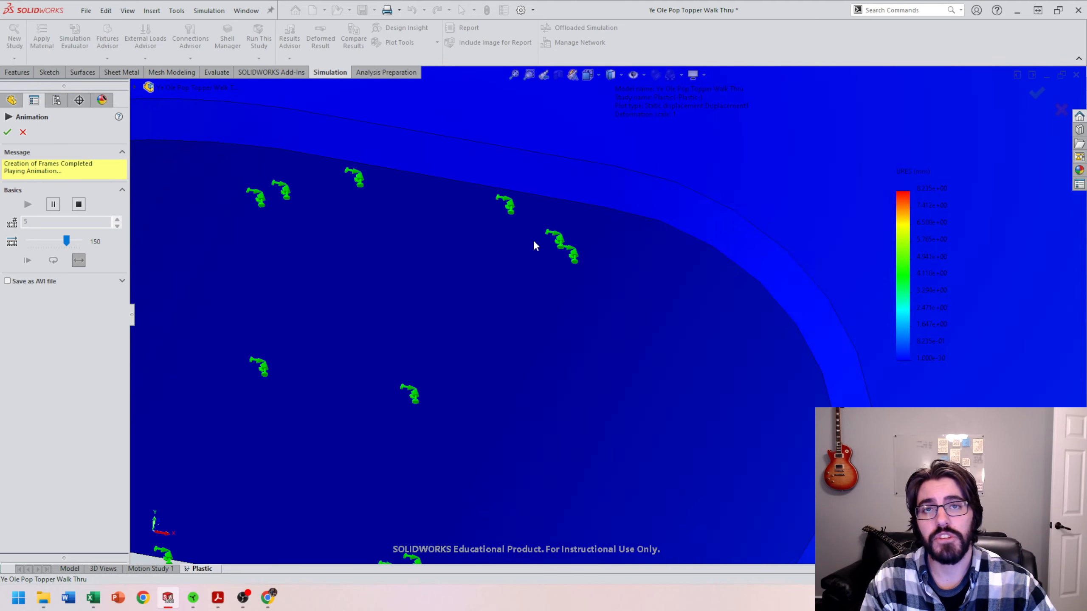
pyautogui.scroll(-8, 596, 222)
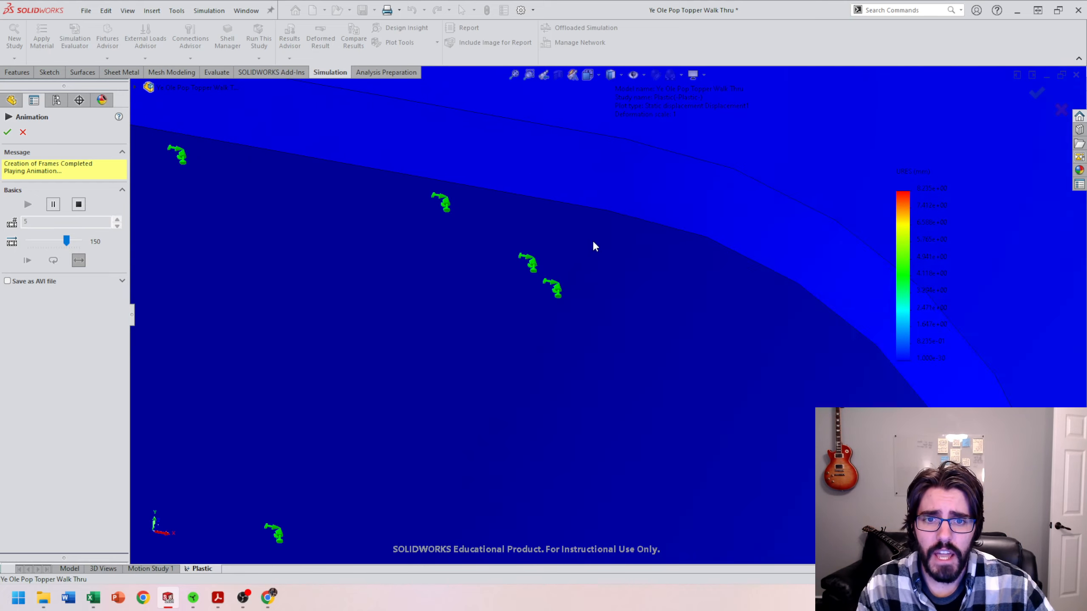
pyautogui.scroll(5, 577, 278)
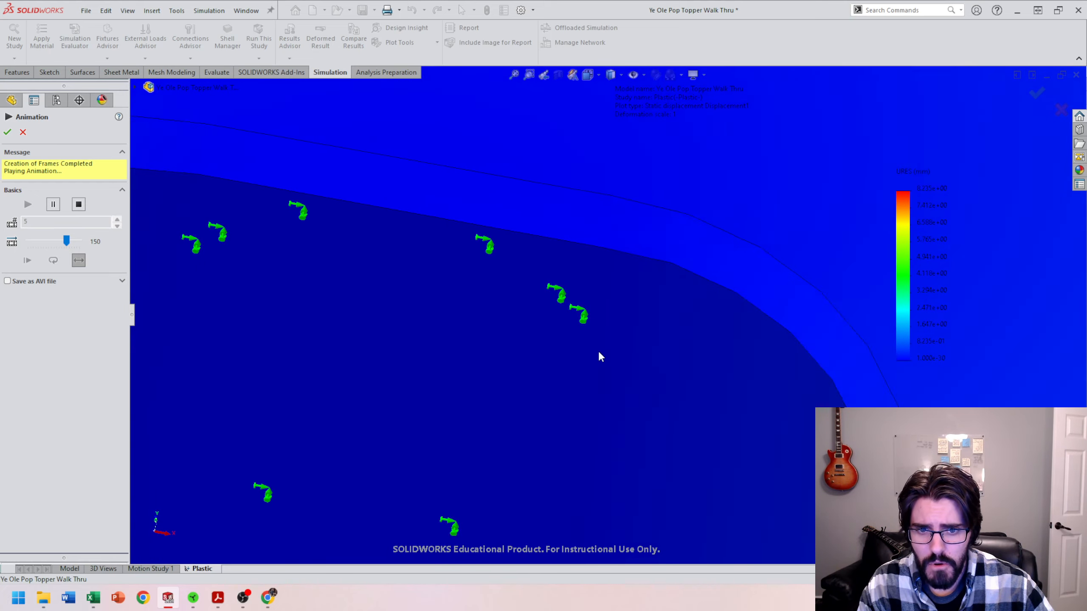
pyautogui.scroll(3, 593, 363)
pyautogui.scroll(-5, 595, 368)
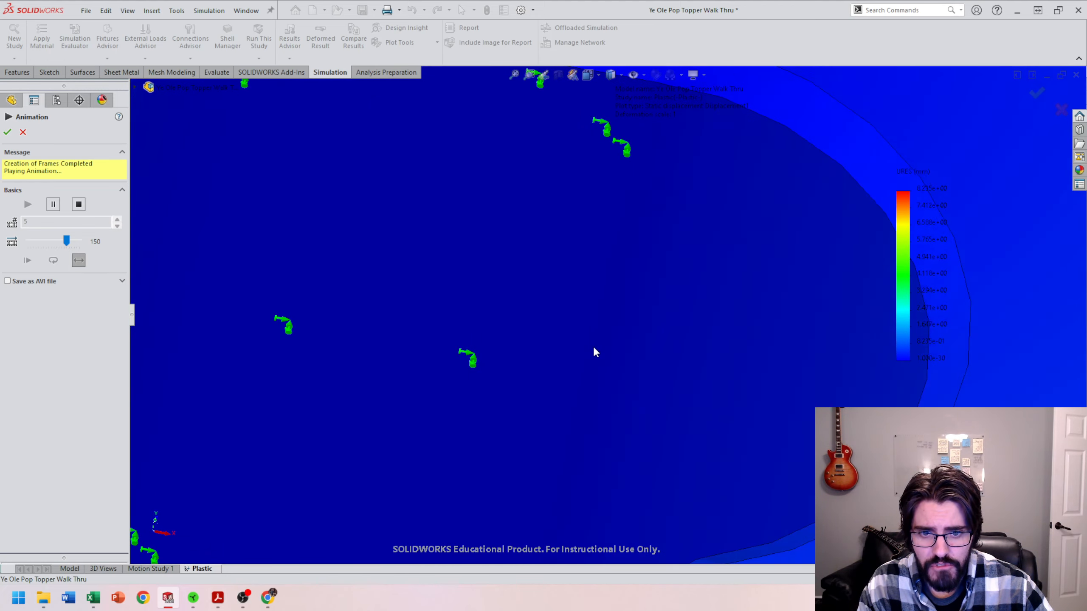
pyautogui.scroll(4, 580, 261)
pyautogui.scroll(-4, 602, 321)
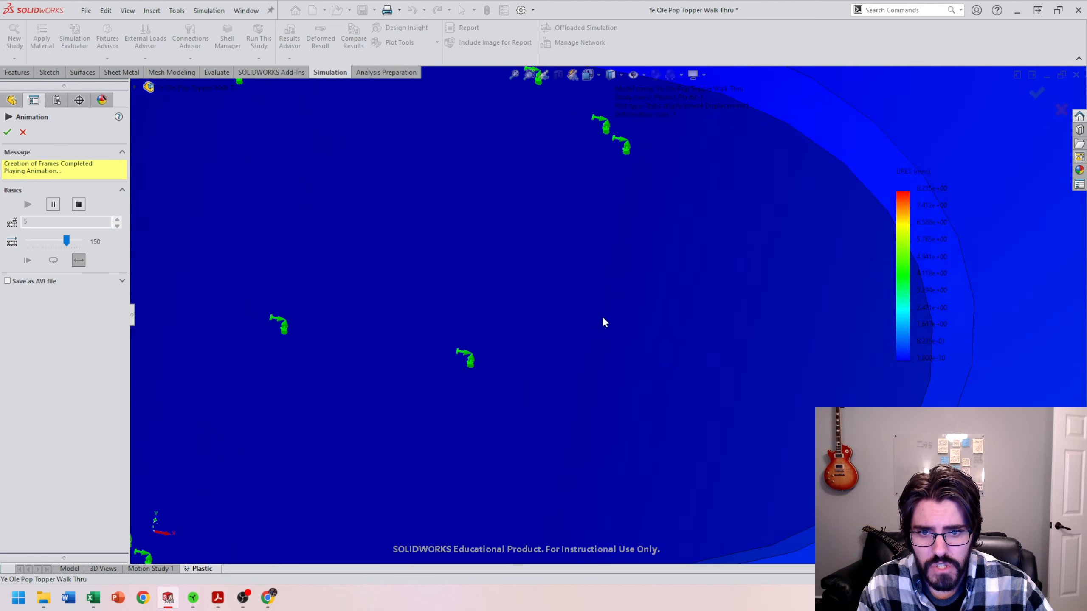
pyautogui.scroll(4, 604, 319)
pyautogui.scroll(4, 646, 291)
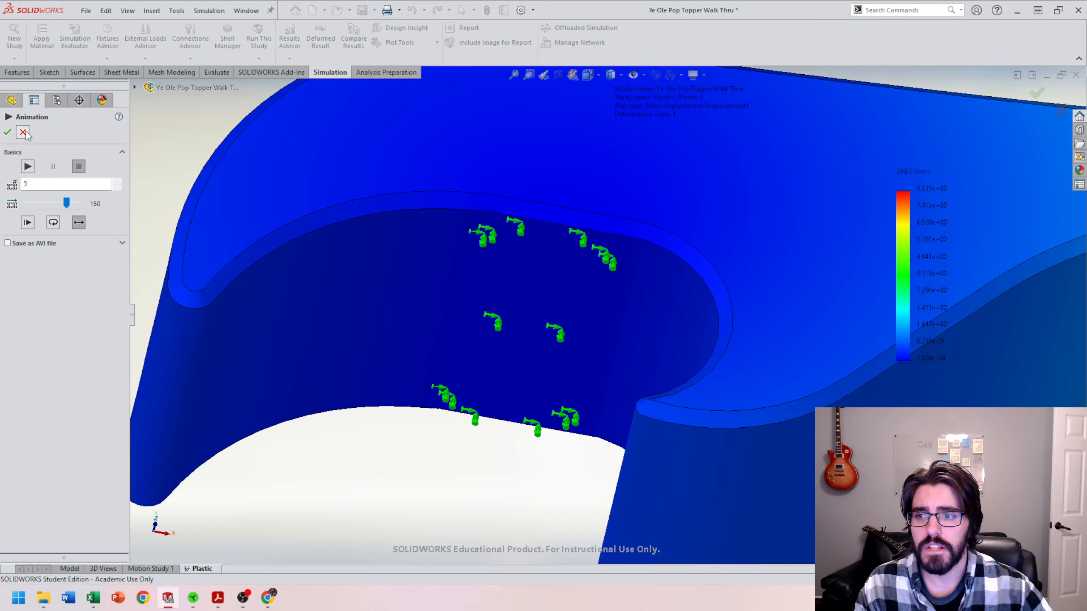
pyautogui.click(7, 132)
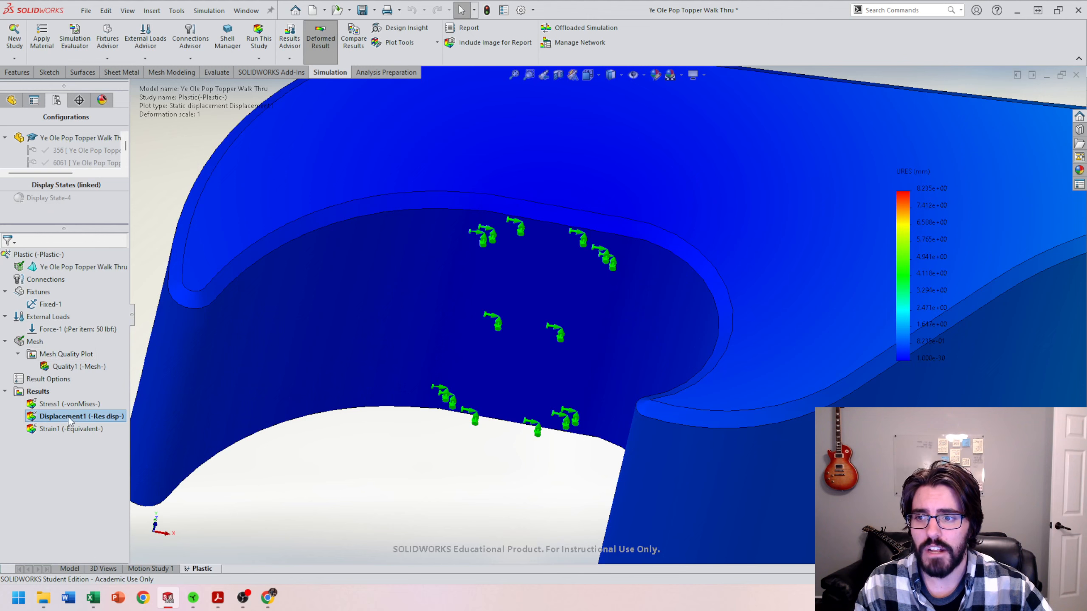
# Step: Display the von Mises stress plot and examine the stress around the fixed faces inside the hook
pyautogui.doubleClick(50, 404)
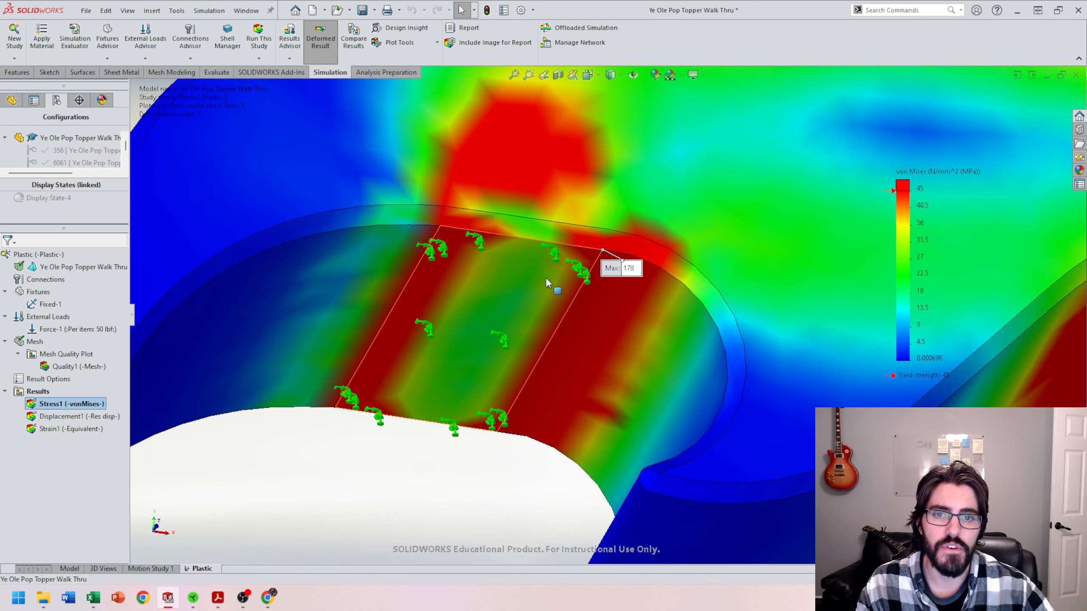
pyautogui.scroll(5, 582, 322)
pyautogui.moveTo(592, 321); pyautogui.dragTo(555, 294, button='middle')
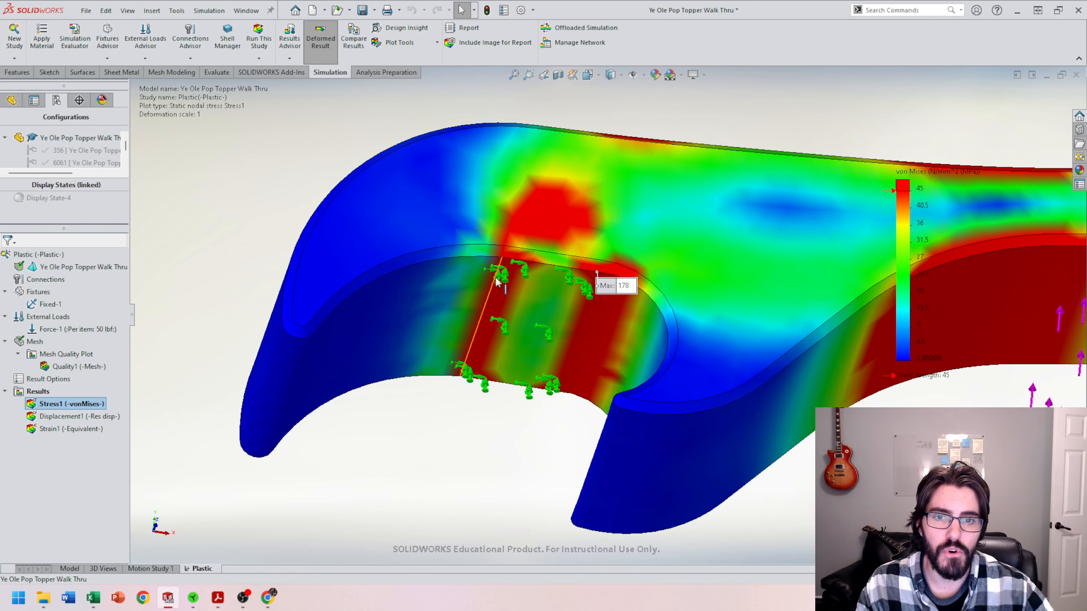
pyautogui.scroll(3, 611, 345)
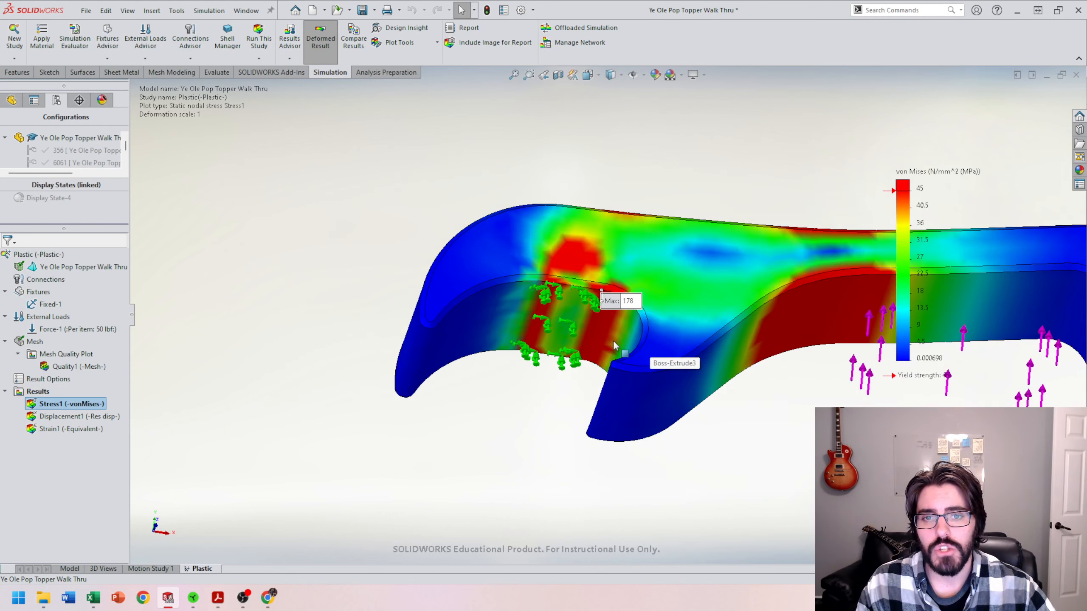
pyautogui.scroll(-2, 592, 325)
pyautogui.moveTo(594, 325); pyautogui.dragTo(615, 334, button='middle')
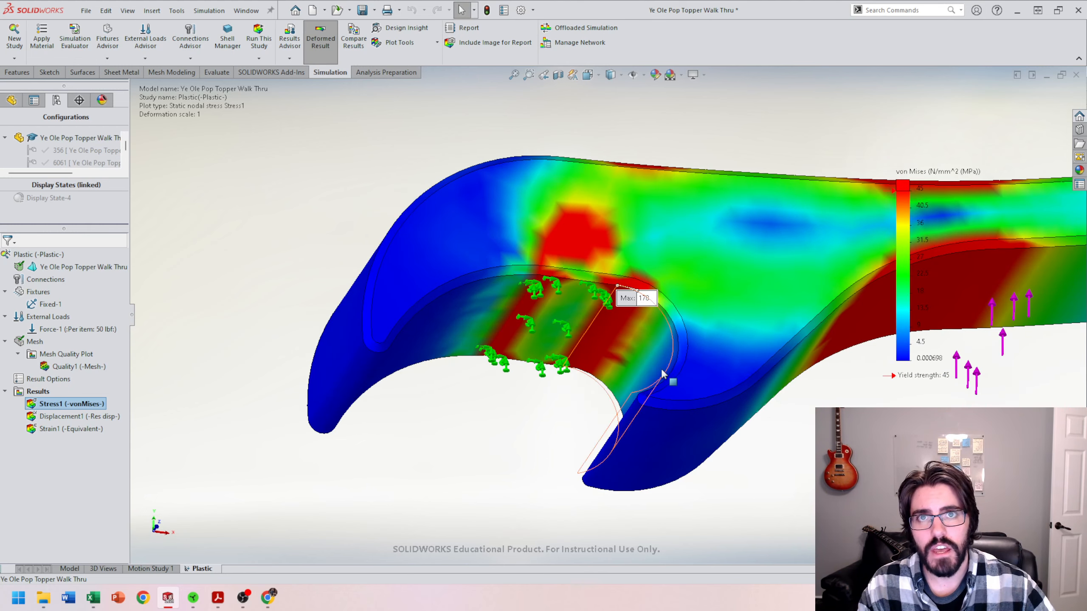
pyautogui.scroll(3, 646, 382)
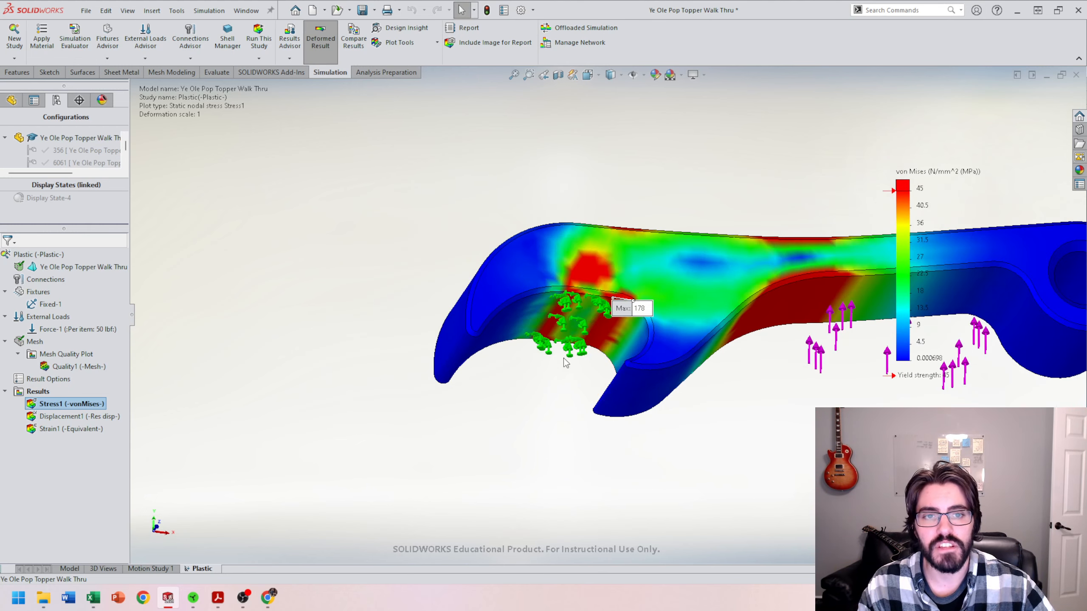
pyautogui.scroll(3, 663, 364)
pyautogui.scroll(-1, 748, 306)
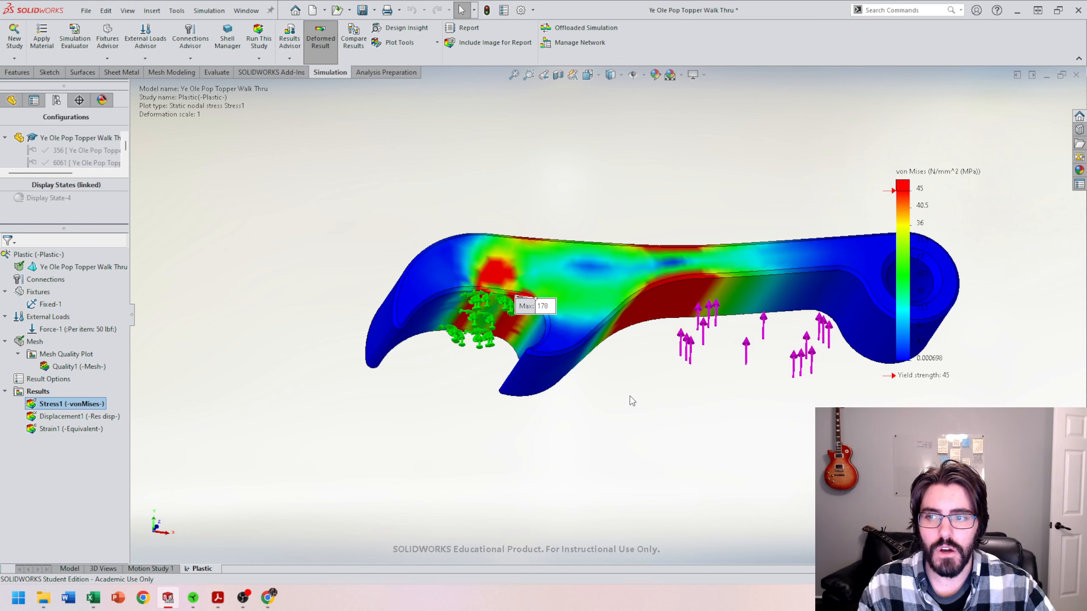
pyautogui.scroll(2, 630, 396)
pyautogui.scroll(-3, 767, 363)
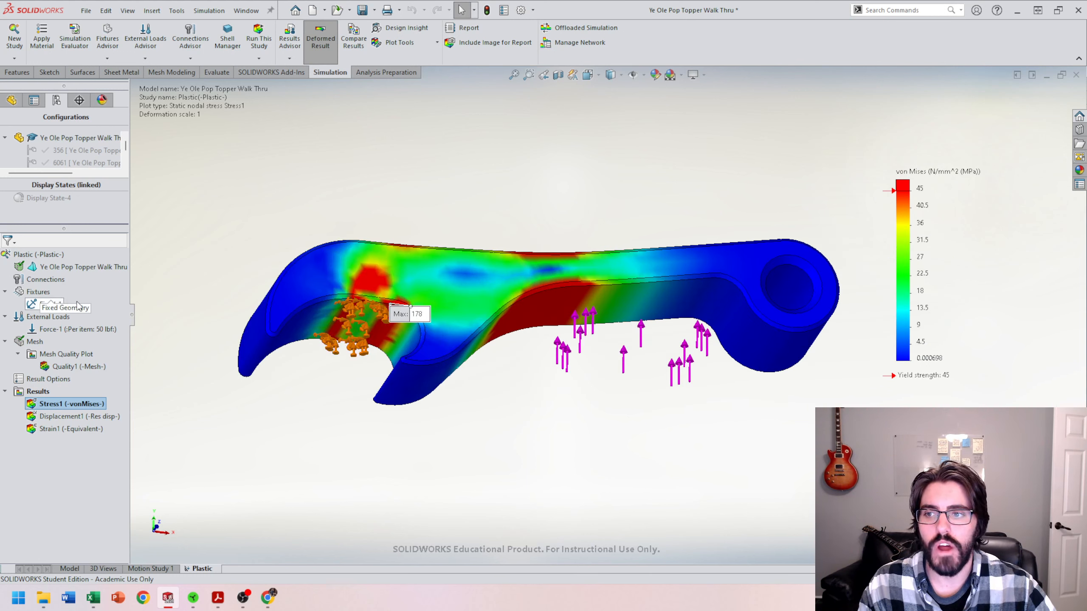
# Step: Edit the Fixed-1 fixture to also fix the two adjacent curved faces inside the opener's hook
pyautogui.rightClick(52, 305)
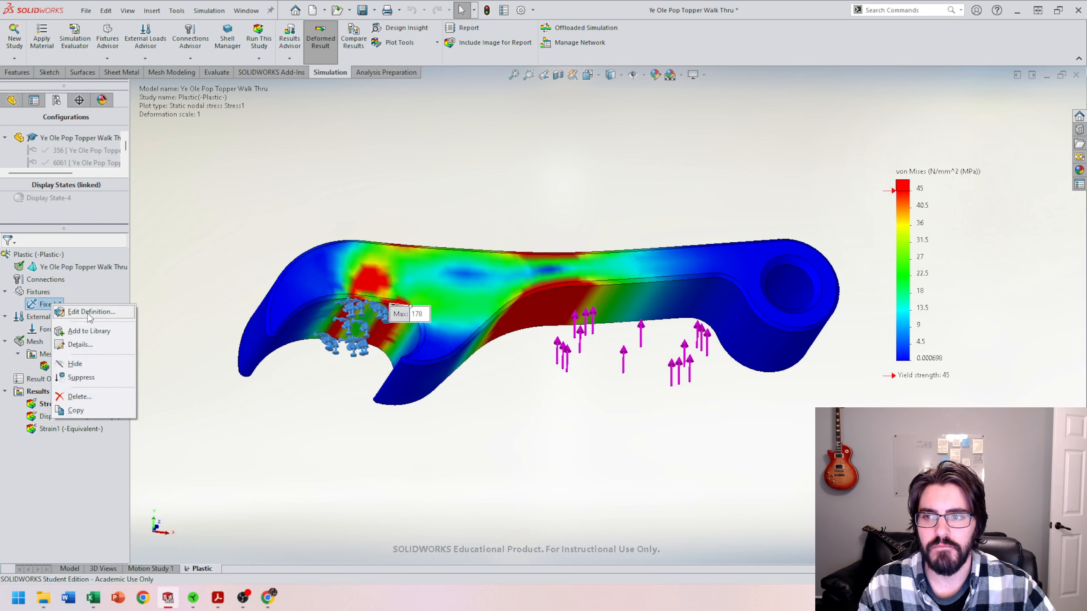
pyautogui.click(90, 312)
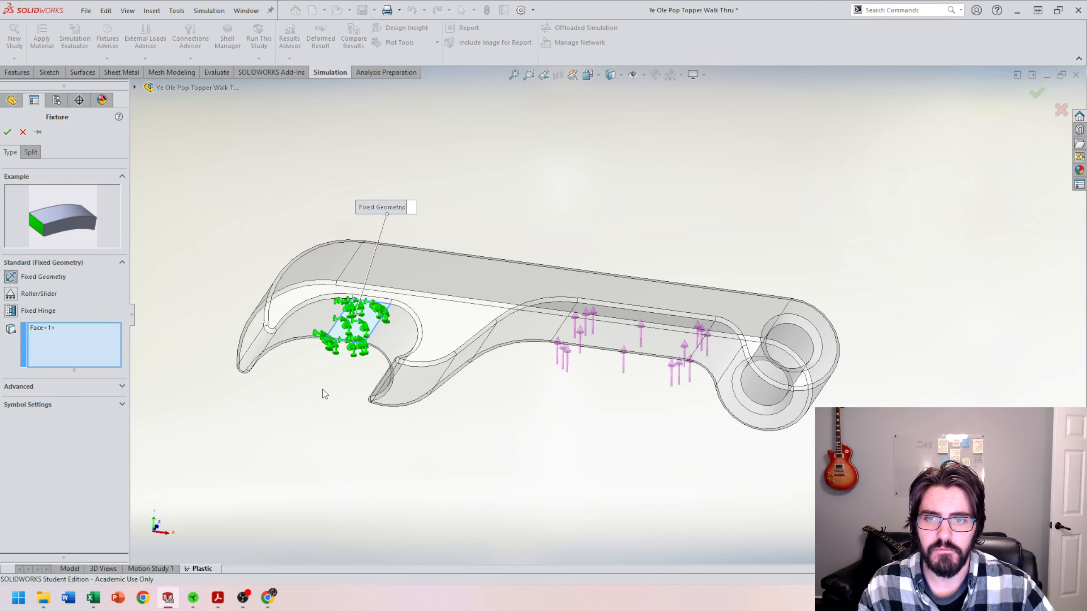
pyautogui.scroll(-5, 377, 340)
pyautogui.scroll(-3, 379, 340)
pyautogui.scroll(3, 471, 332)
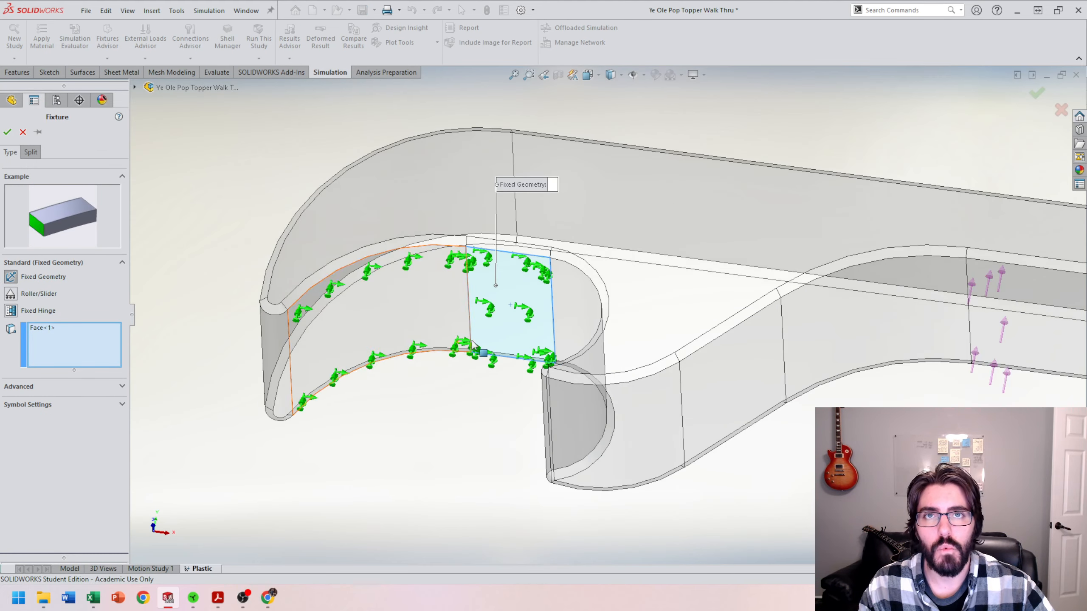
pyautogui.moveTo(476, 346)
pyautogui.mouseDown(button='middle')
pyautogui.moveTo(497, 358)
pyautogui.moveTo(486, 359)
pyautogui.mouseUp(button='middle')
pyautogui.click(410, 321)
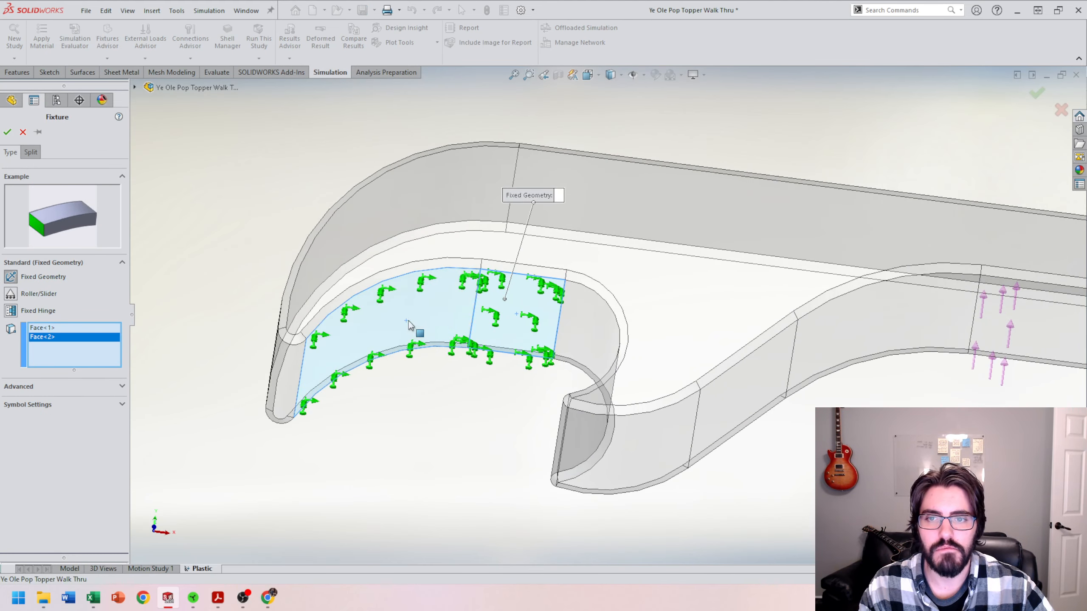
pyautogui.moveTo(573, 347)
pyautogui.mouseDown(button='middle')
pyautogui.moveTo(602, 358)
pyautogui.moveTo(589, 402)
pyautogui.moveTo(576, 377)
pyautogui.moveTo(580, 348)
pyautogui.mouseUp(button='middle')
pyautogui.click(601, 358)
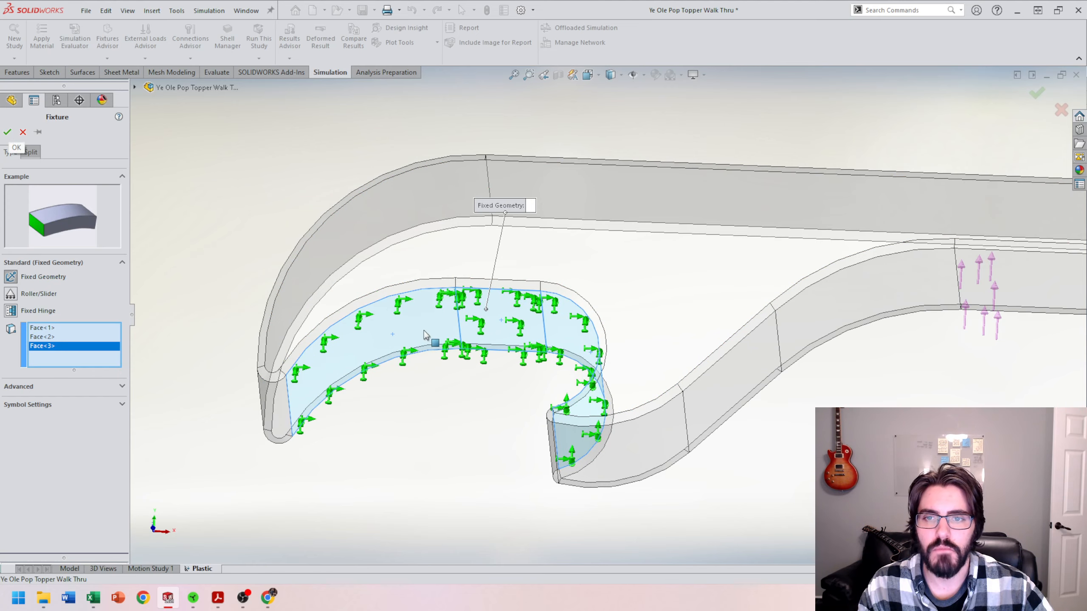
pyautogui.moveTo(431, 339); pyautogui.dragTo(565, 374, button='middle')
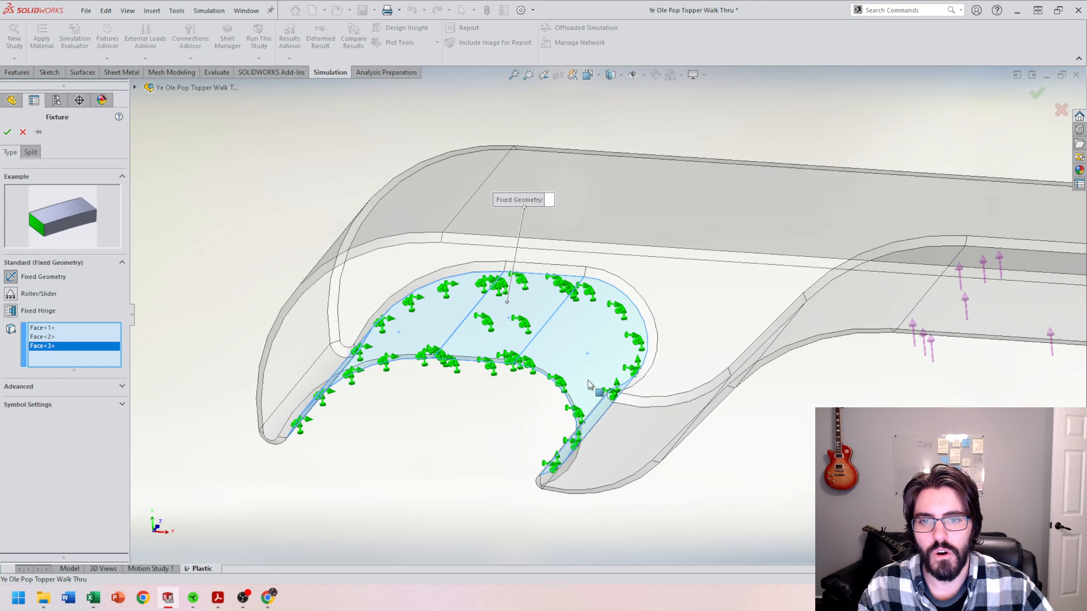
pyautogui.moveTo(476, 334); pyautogui.dragTo(605, 377, button='middle')
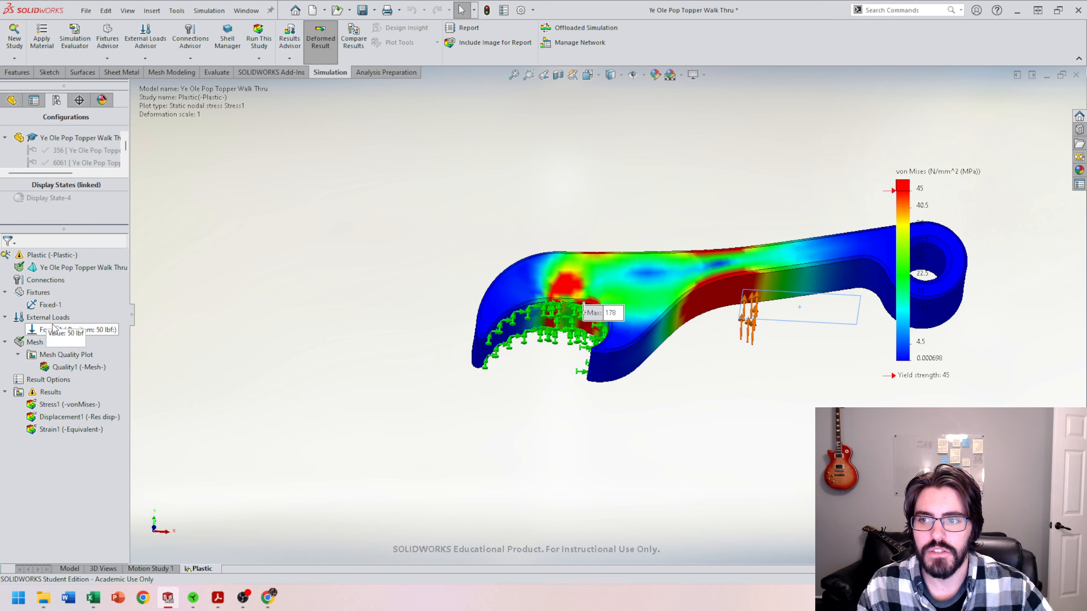
# Step: Open the Force-1 definition and clear its currently selected face
pyautogui.rightClick(71, 333)
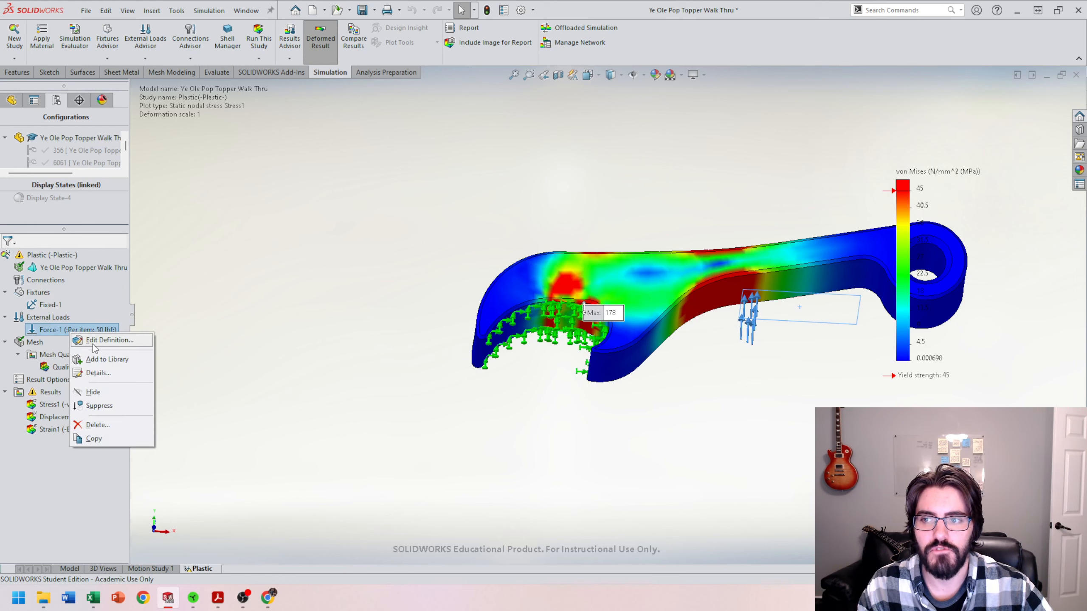
pyautogui.click(94, 342)
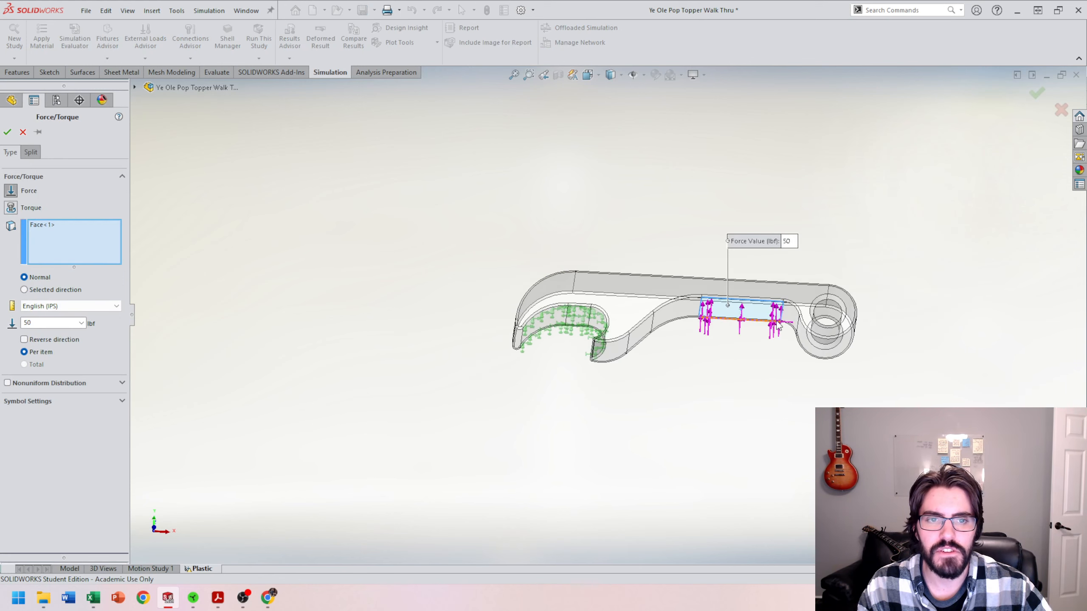
pyautogui.scroll(-6, 778, 326)
pyautogui.scroll(2, 691, 324)
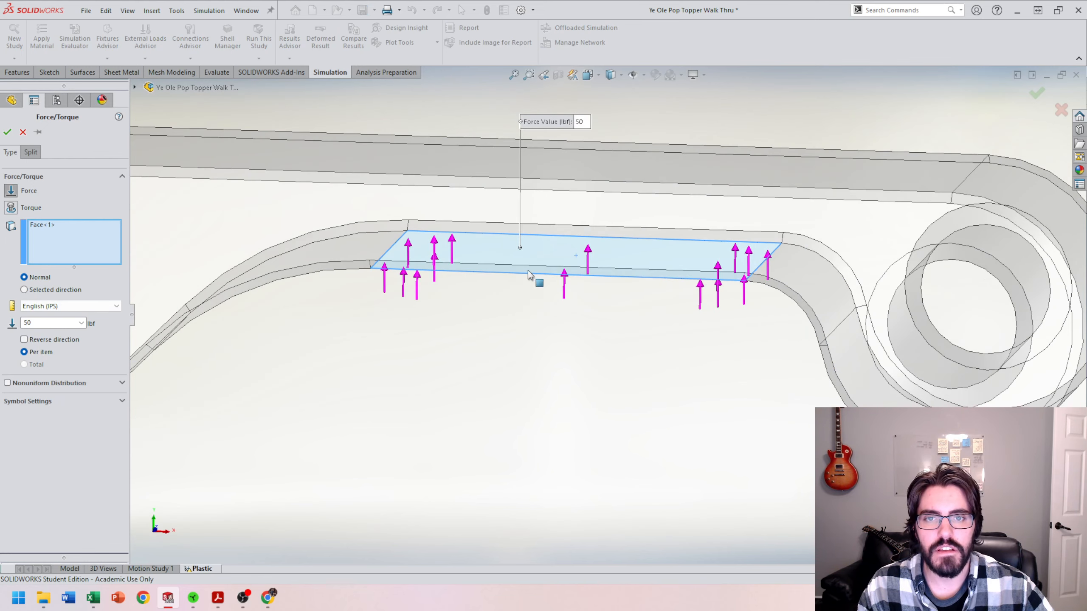
pyautogui.scroll(2, 529, 271)
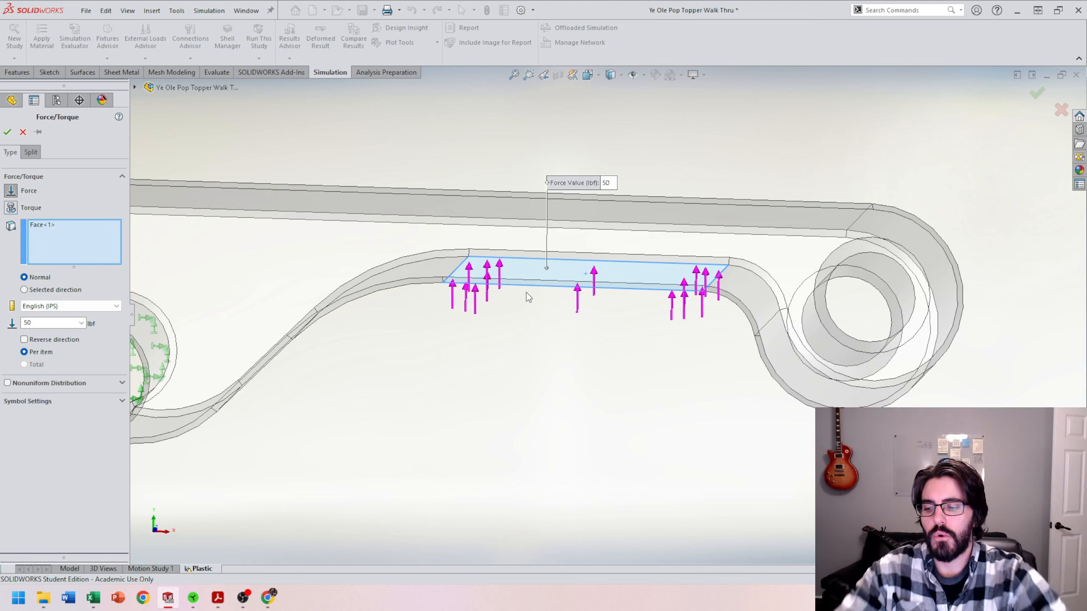
pyautogui.rightClick(47, 230)
pyautogui.click(77, 237)
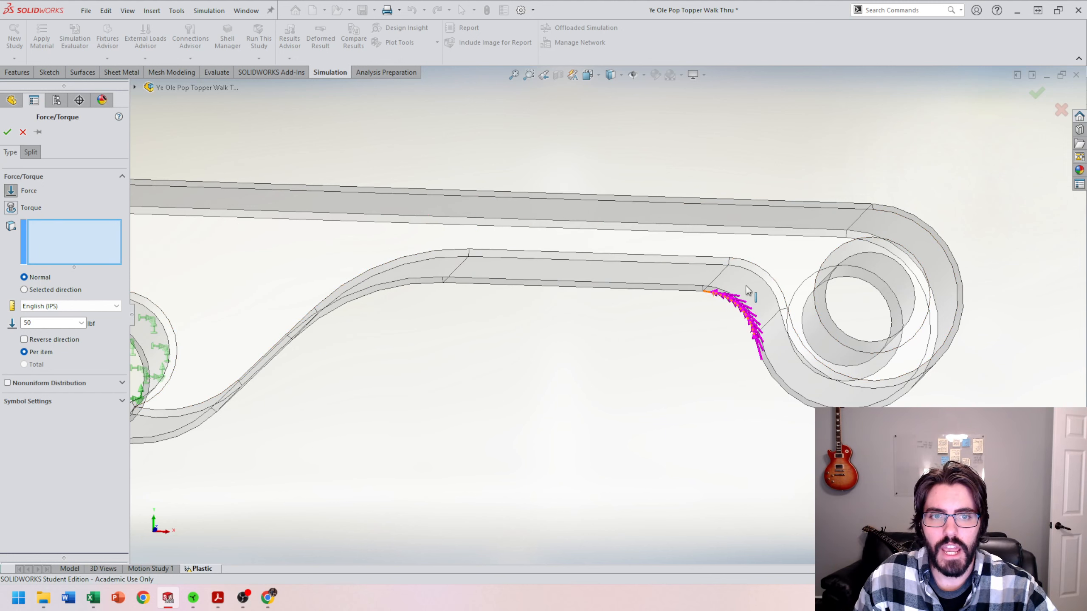
# Step: Select the curved face just inside the opener's ring as the force face
pyautogui.click(733, 307)
pyautogui.moveTo(660, 436); pyautogui.dragTo(699, 420, button='middle')
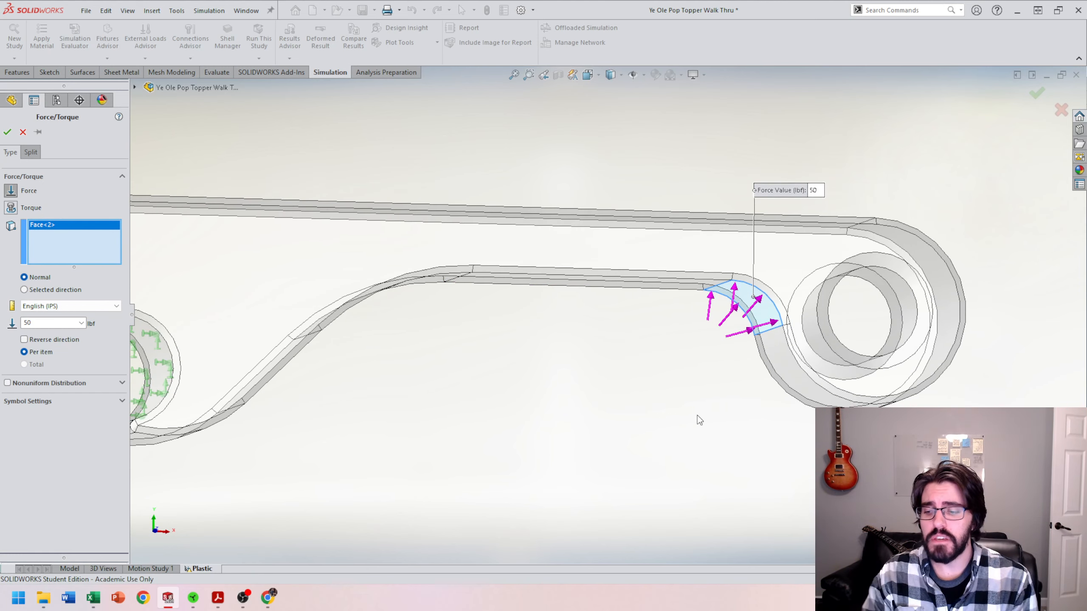
pyautogui.moveTo(698, 421); pyautogui.dragTo(656, 395, button='middle')
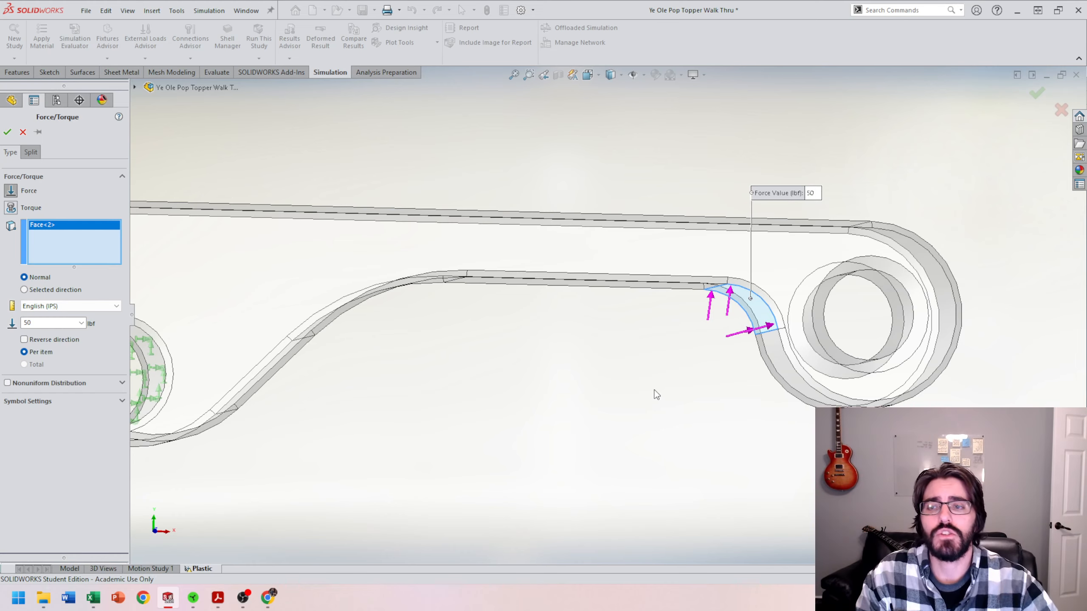
pyautogui.moveTo(715, 341); pyautogui.dragTo(703, 342, button='middle')
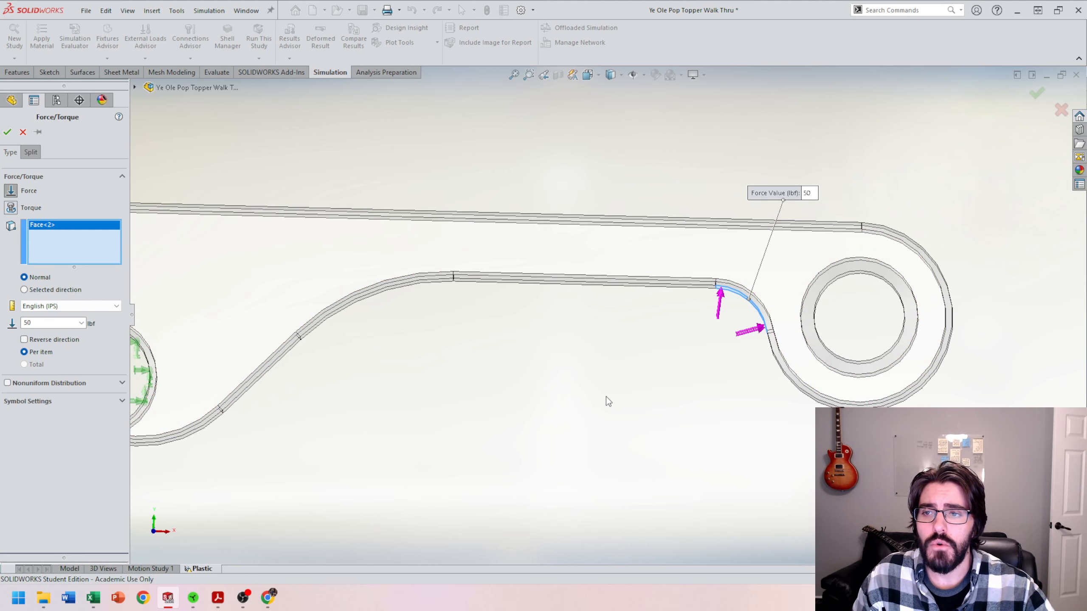
pyautogui.moveTo(606, 397); pyautogui.dragTo(627, 406, button='middle')
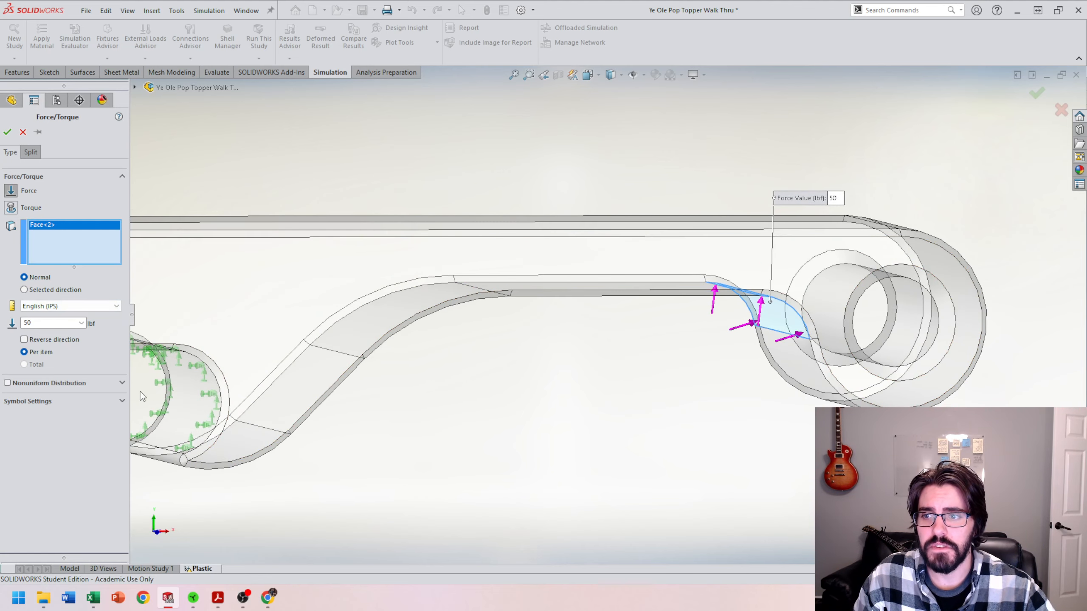
pyautogui.scroll(2, 606, 457)
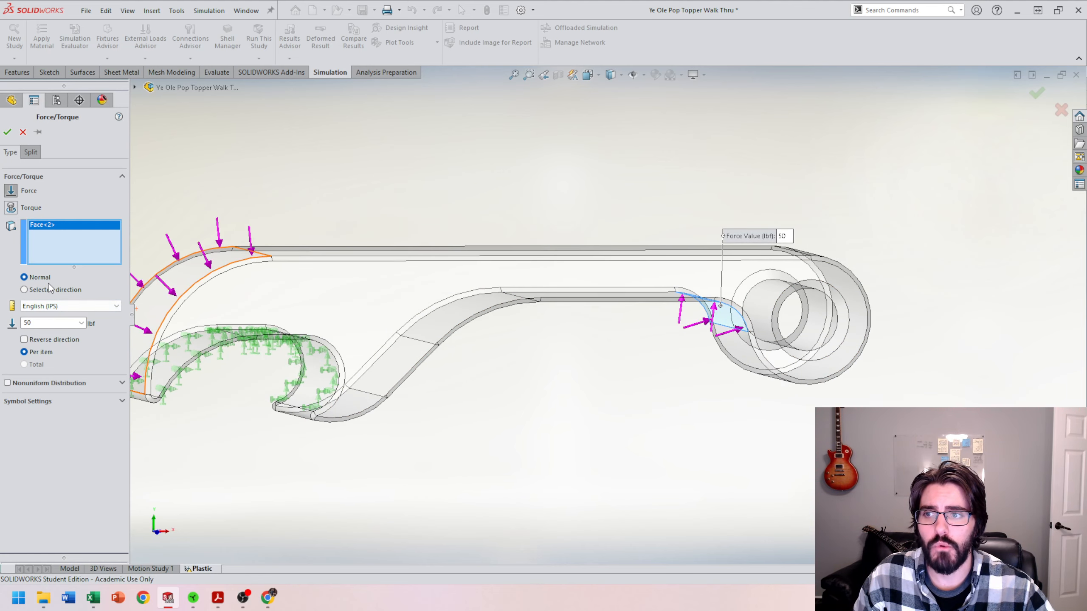
# Step: Set the force direction to Selected direction using Front Plane, and enable the Along Plane Dir 2 component
pyautogui.click(24, 290)
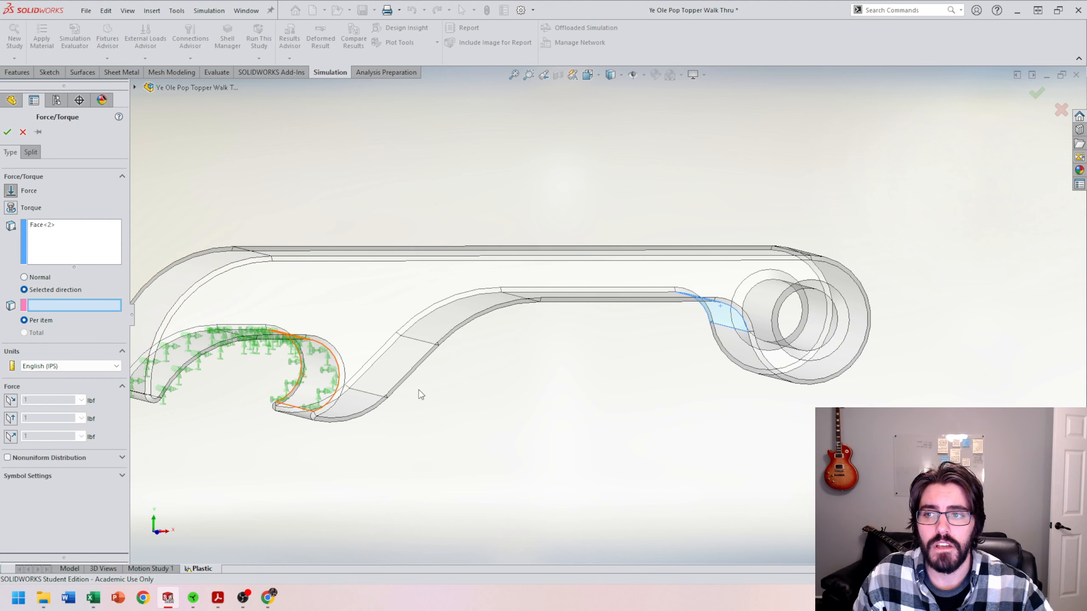
pyautogui.scroll(5, 513, 402)
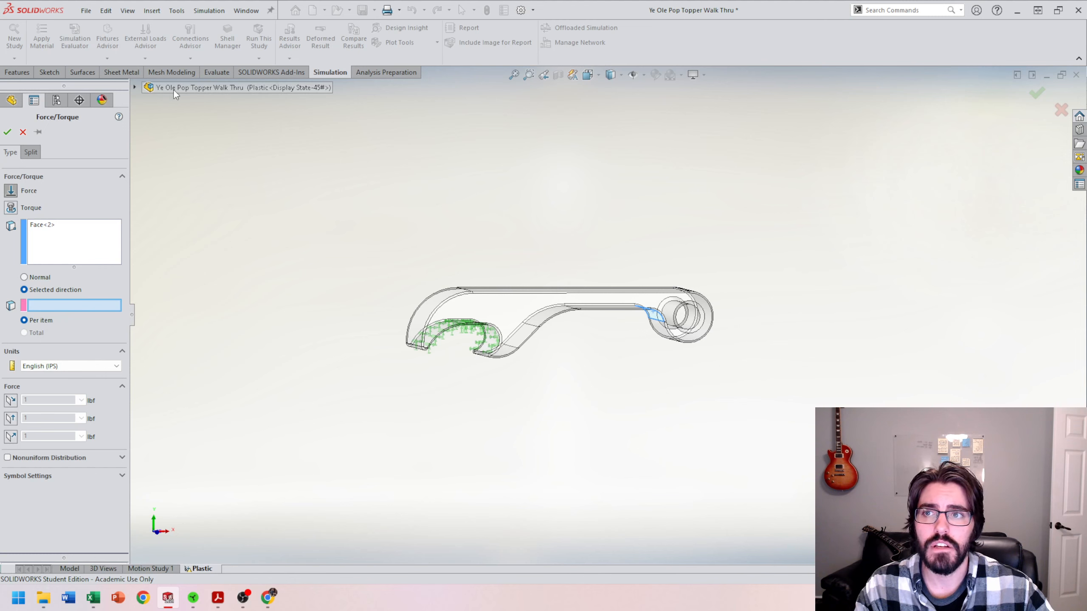
pyautogui.click(188, 89)
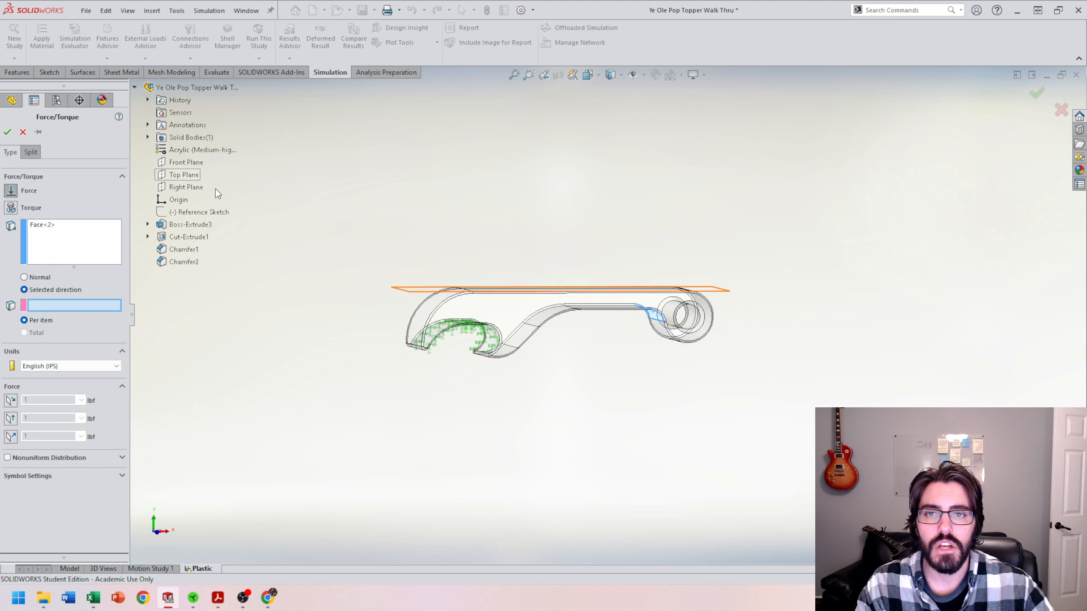
pyautogui.moveTo(447, 203); pyautogui.dragTo(457, 211, button='middle')
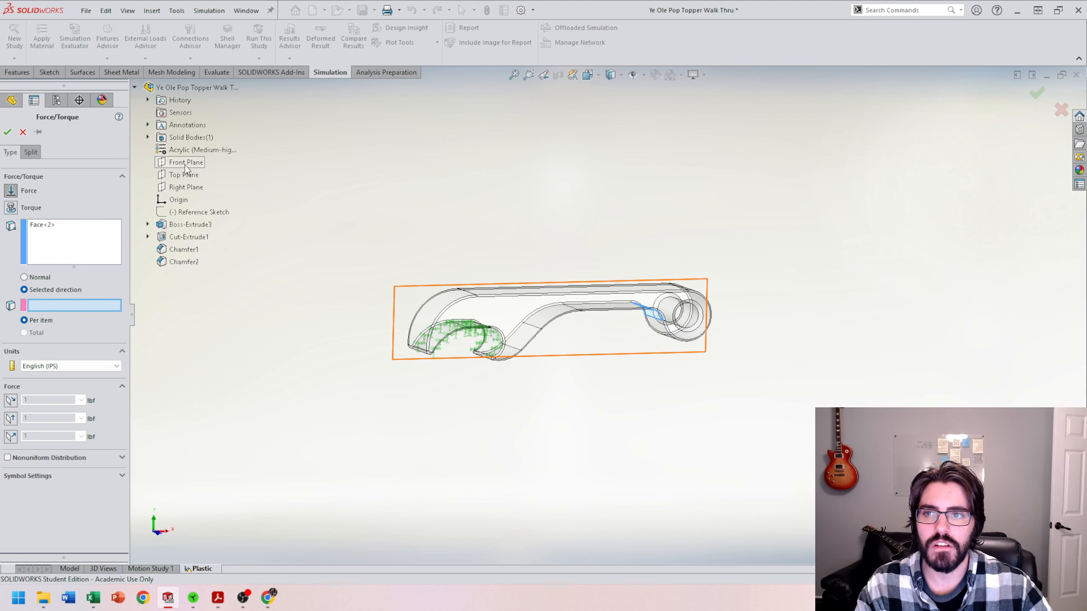
pyautogui.click(185, 165)
pyautogui.scroll(-2, 710, 308)
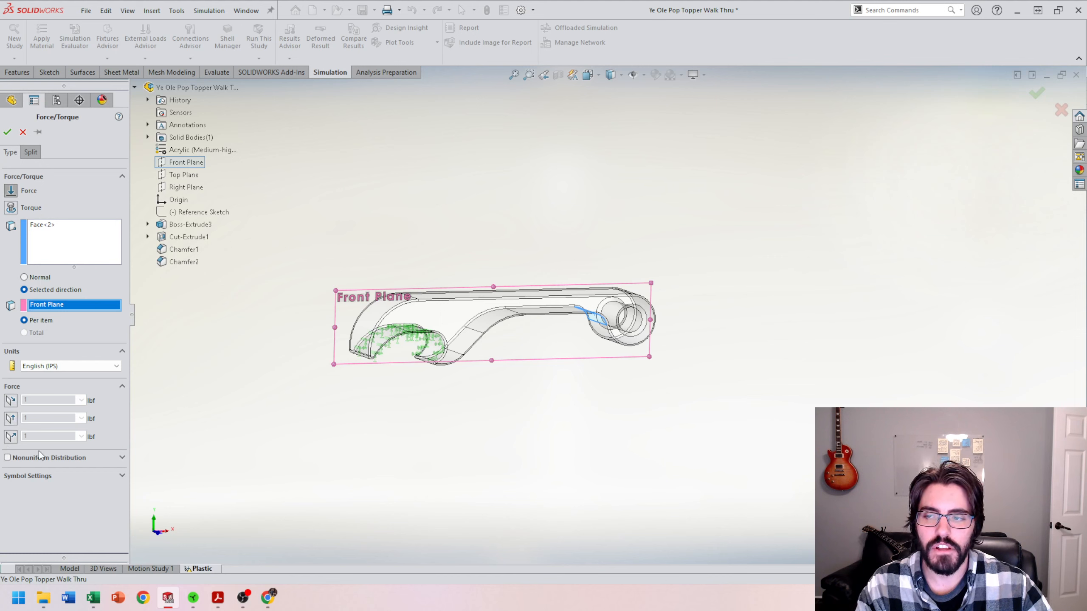
pyautogui.click(22, 419)
pyautogui.scroll(-5, 552, 398)
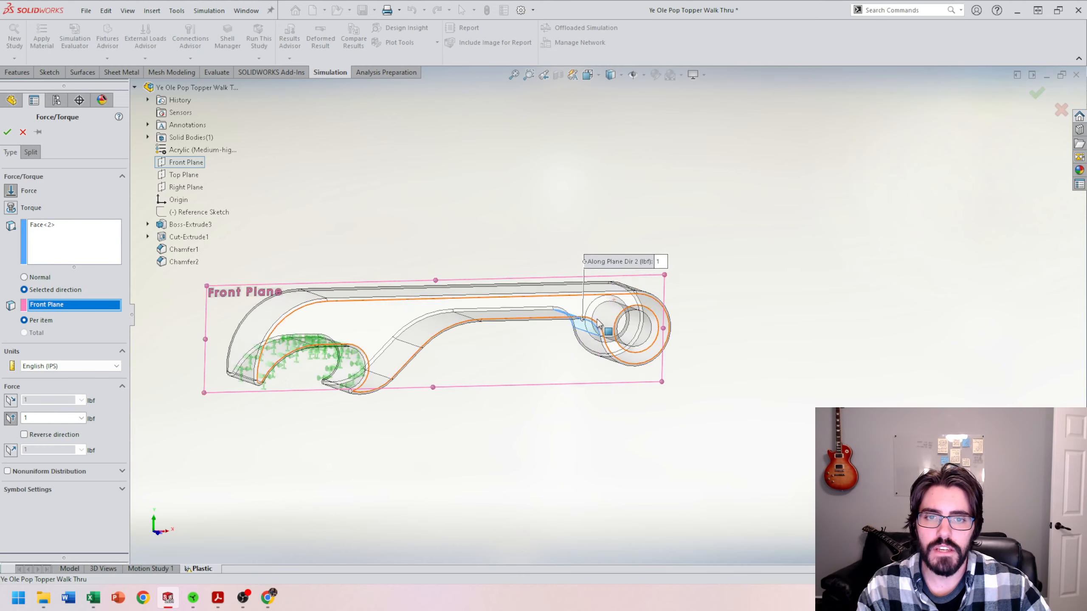
# Step: Set the Along Plane Dir 2 force to 50 lbf and confirm the force definition
pyautogui.moveTo(549, 394); pyautogui.dragTo(534, 389, button='middle')
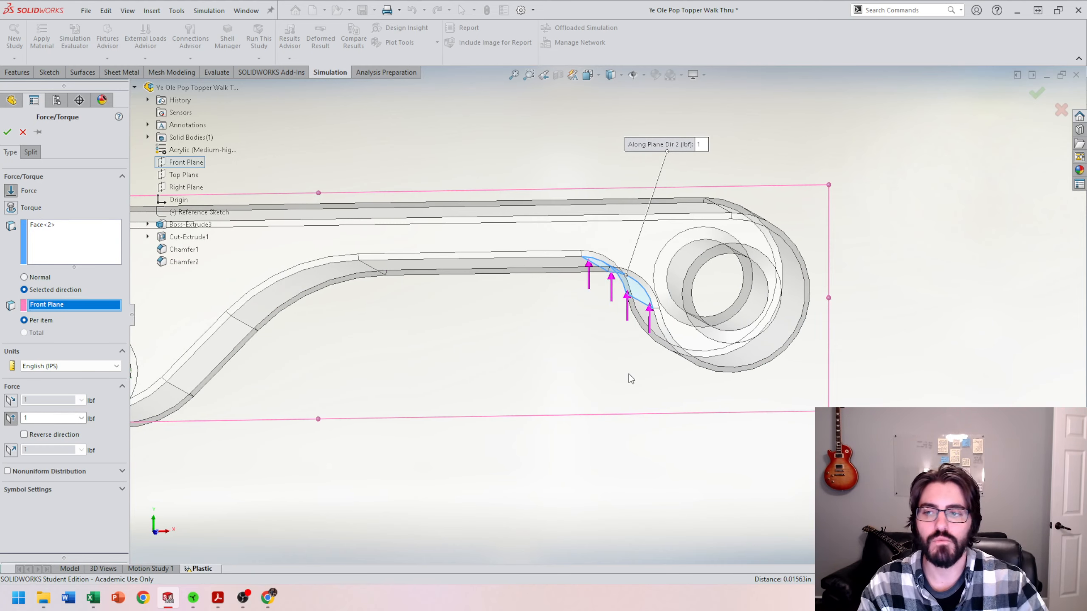
pyautogui.moveTo(51, 419); pyautogui.dragTo(22, 422)
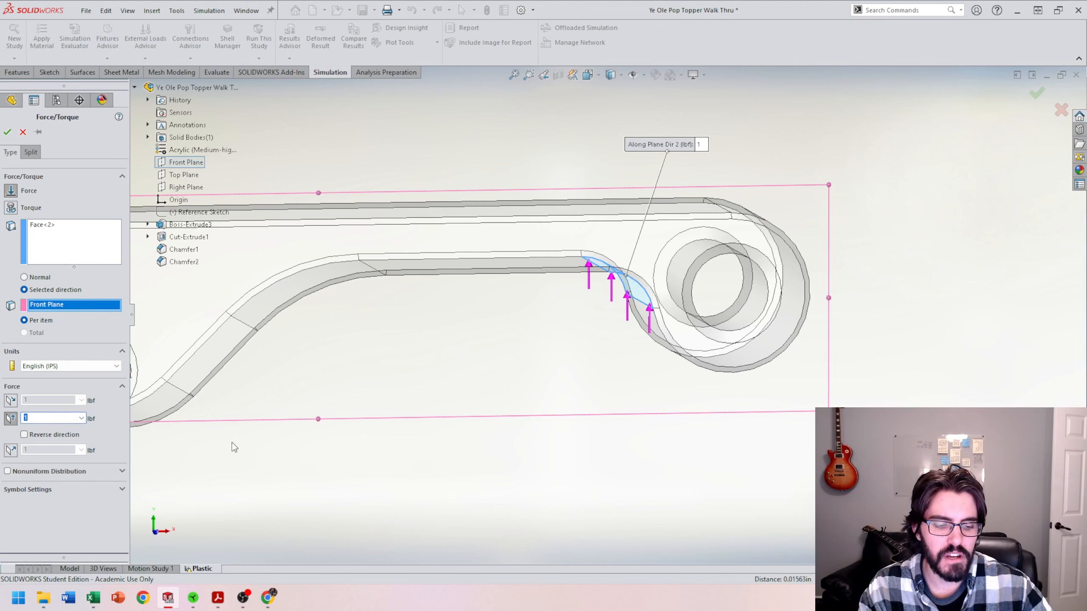
pyautogui.write('50')
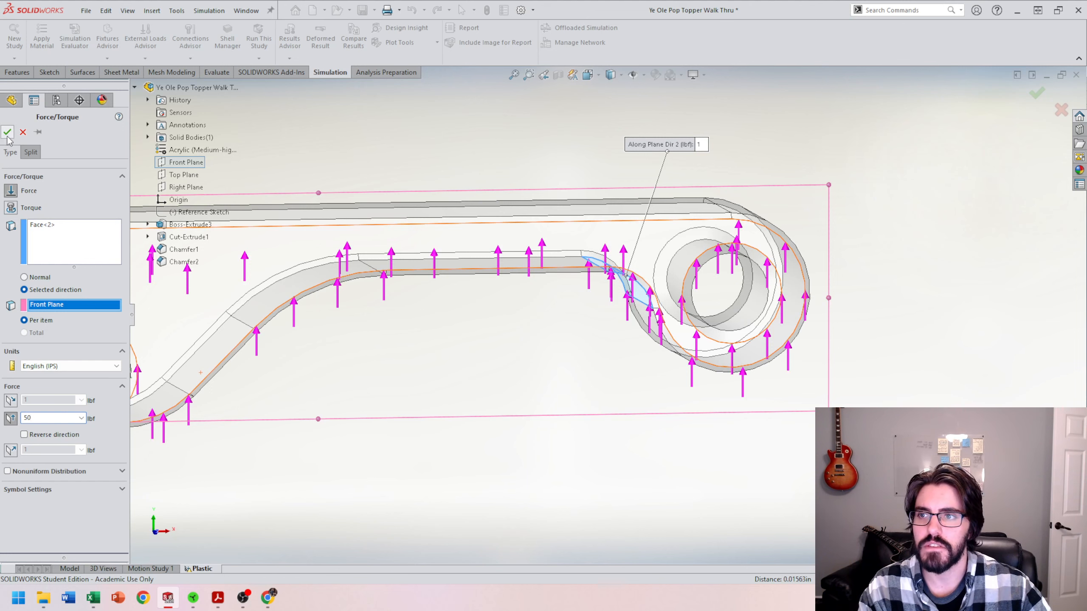
pyautogui.click(7, 132)
# Step: Examine the von Mises stress plot around the hook and along the handle
pyautogui.scroll(5, 409, 415)
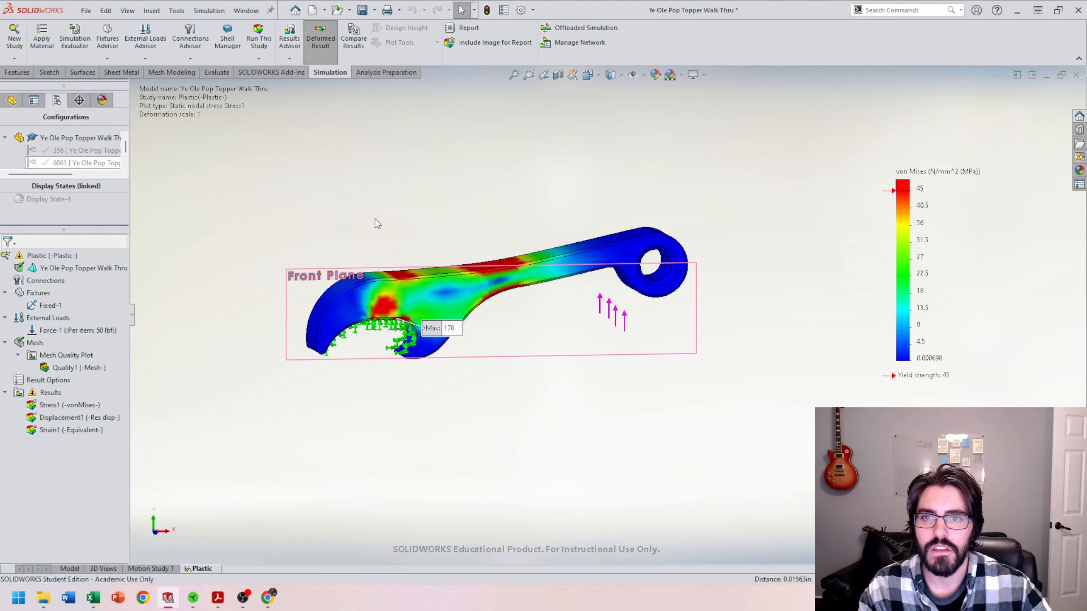
pyautogui.moveTo(377, 222); pyautogui.dragTo(486, 318, button='middle')
pyautogui.moveTo(585, 354); pyautogui.dragTo(605, 308, button='middle')
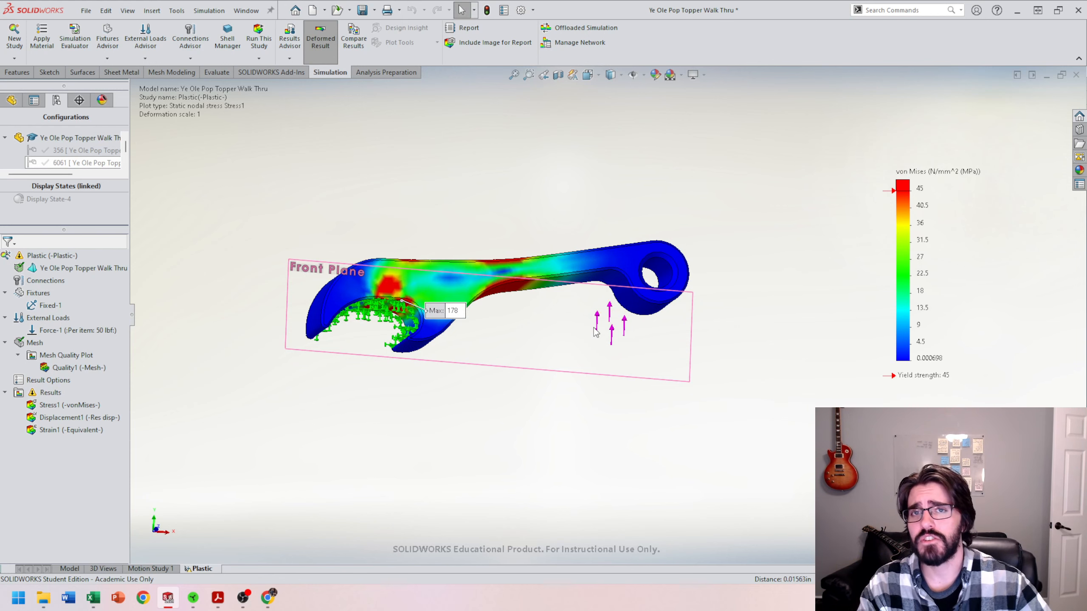
pyautogui.scroll(-5, 400, 325)
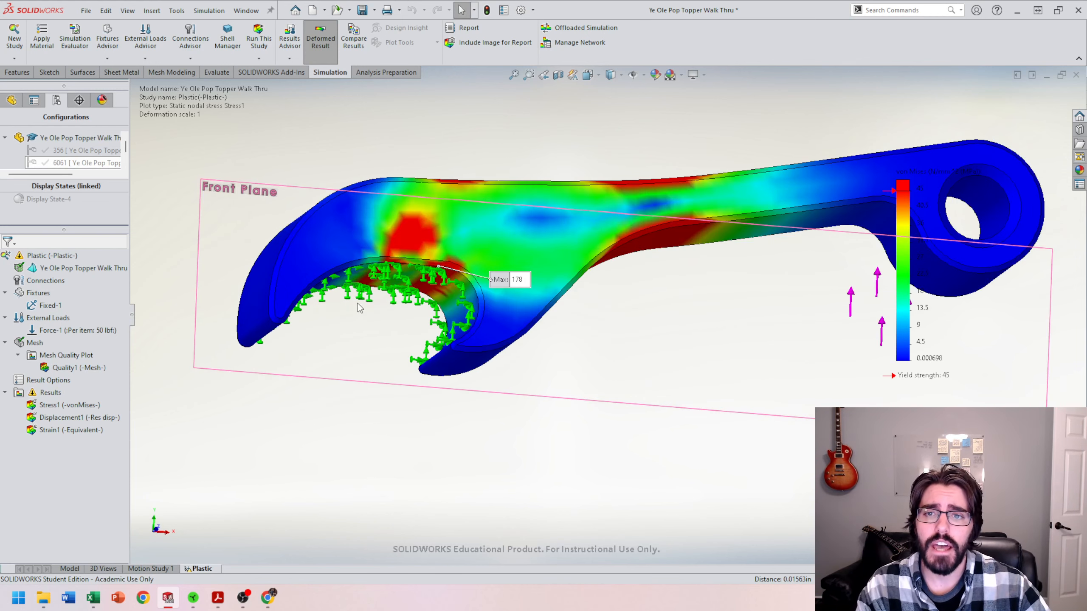
pyautogui.scroll(4, 448, 319)
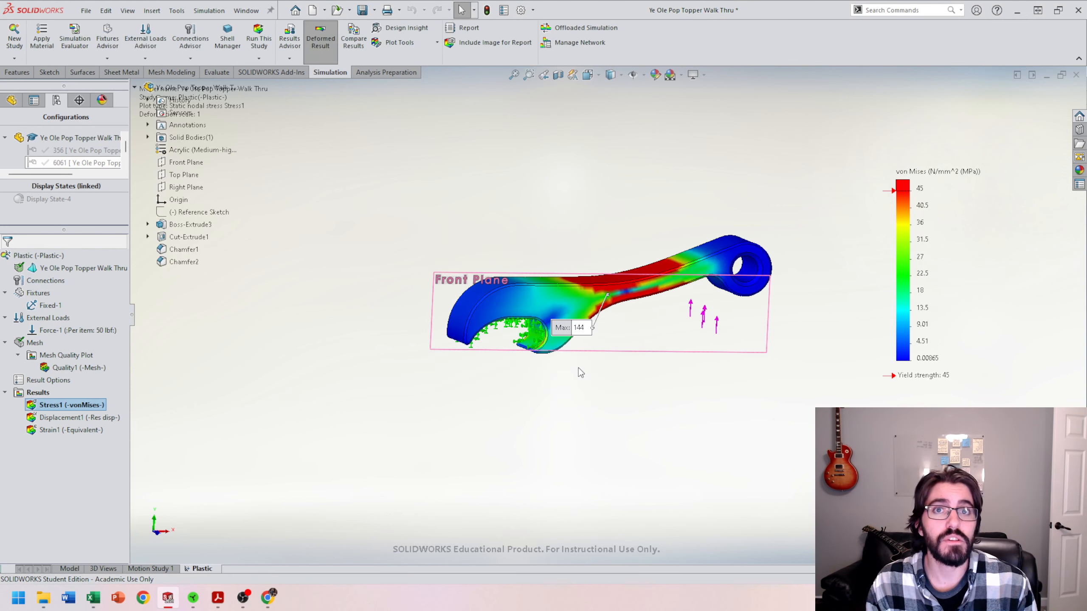
pyautogui.scroll(-3, 634, 351)
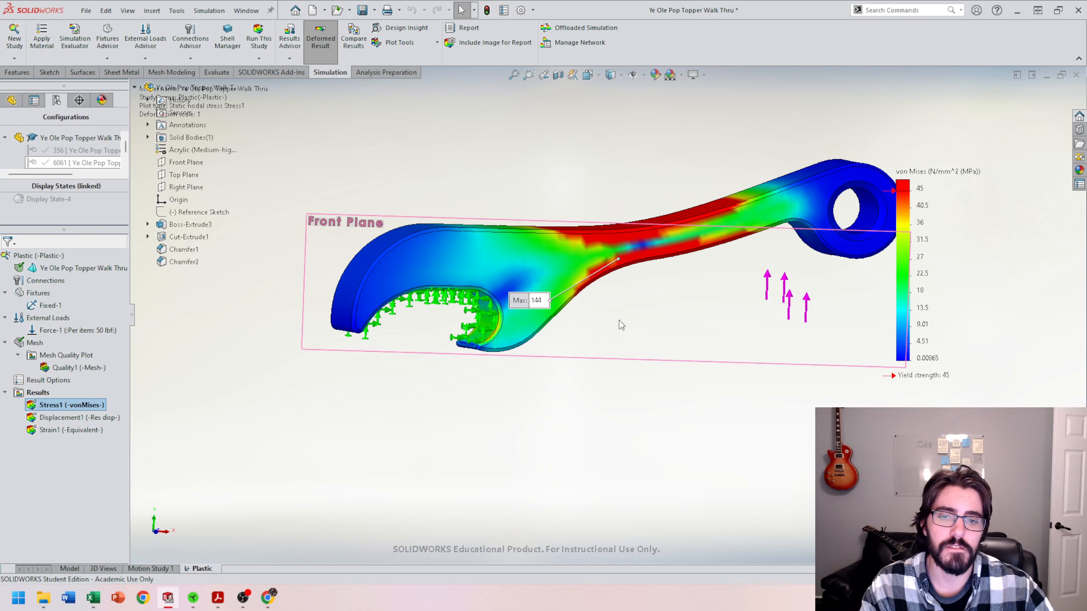
pyautogui.moveTo(619, 320); pyautogui.dragTo(622, 311, button='middle')
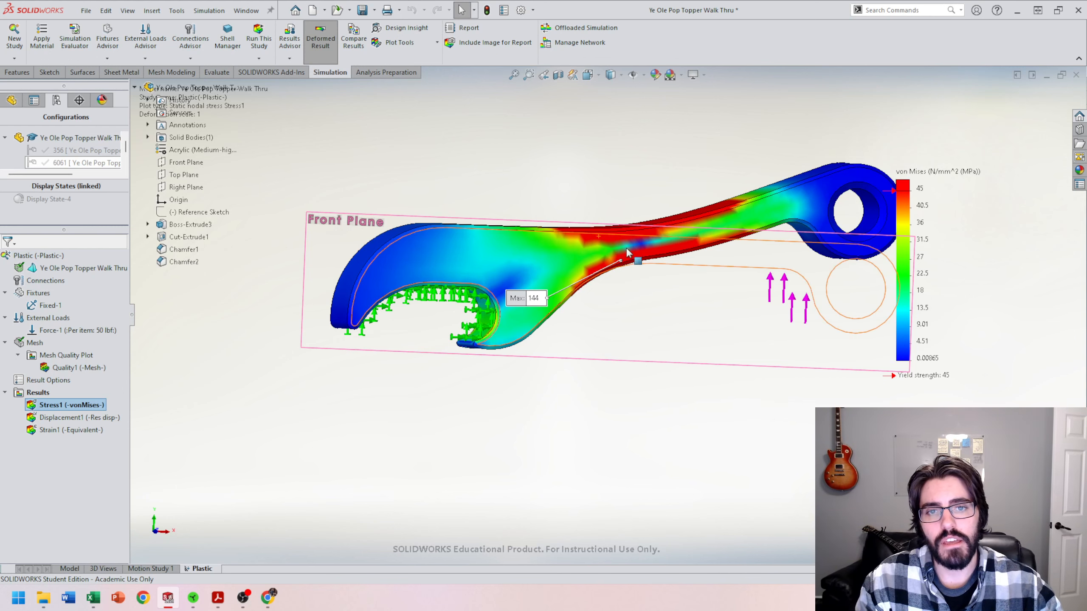
pyautogui.moveTo(584, 234); pyautogui.dragTo(609, 218, button='middle')
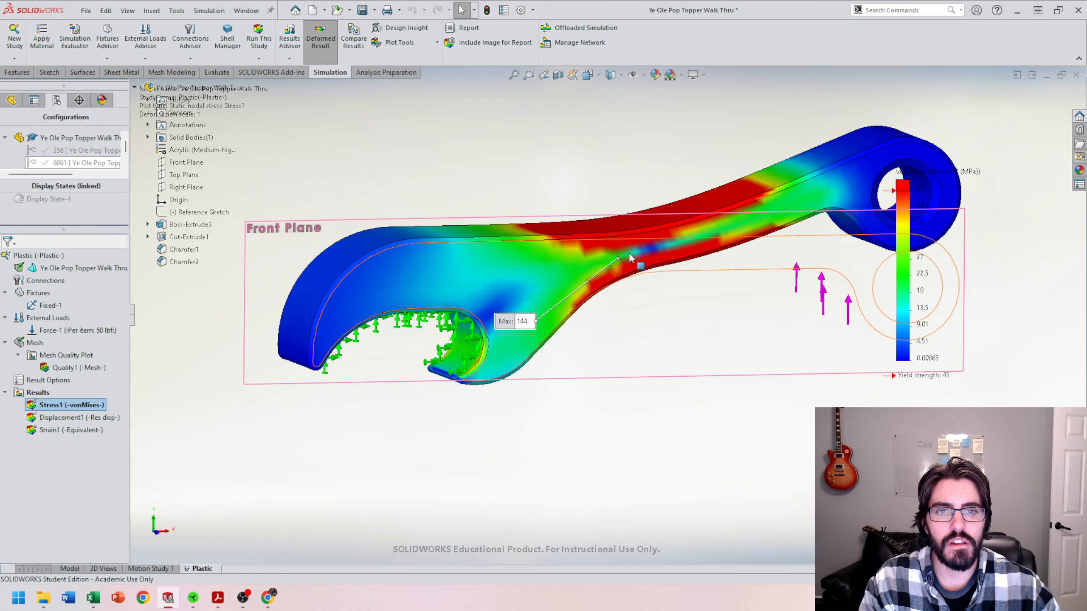
pyautogui.scroll(3, 696, 304)
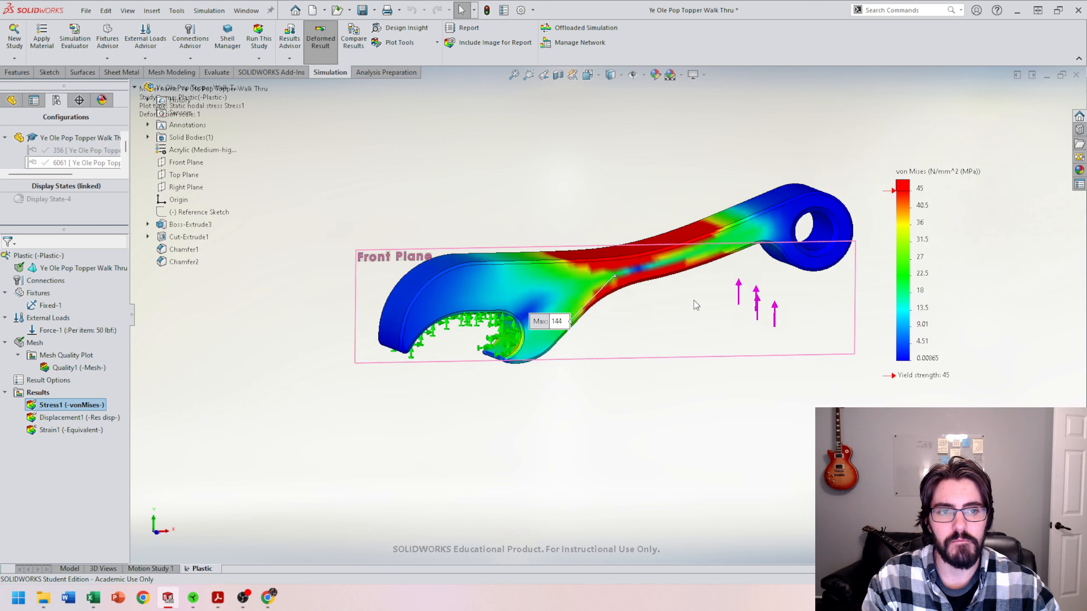
pyautogui.moveTo(656, 287)
pyautogui.mouseDown(button='middle')
pyautogui.moveTo(629, 282)
pyautogui.moveTo(646, 282)
pyautogui.mouseUp(button='middle')
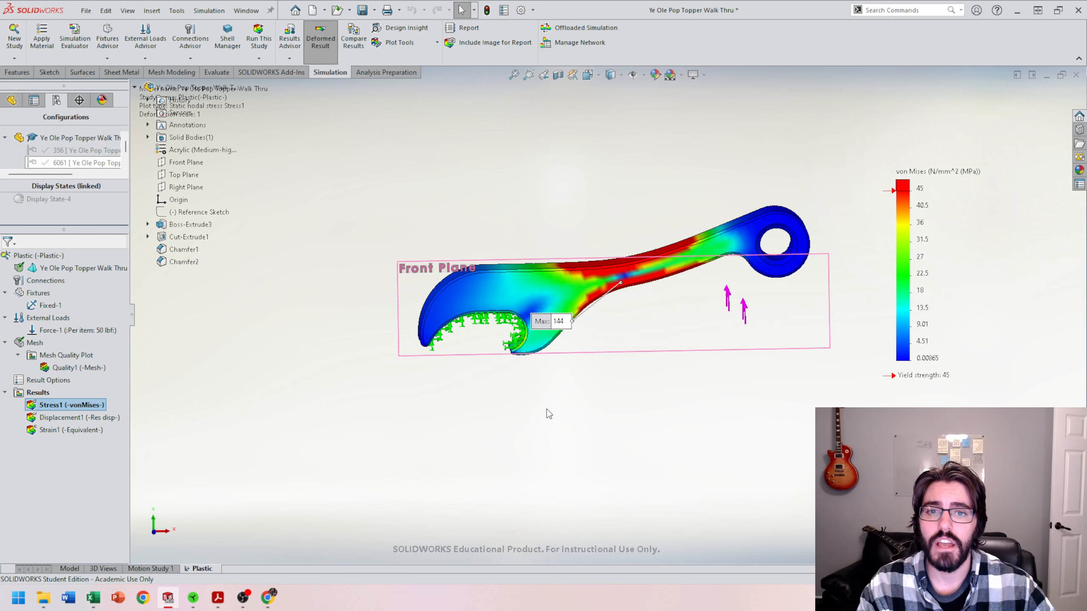
# Step: Display the displacement plot, play its animation, and close the animation
pyautogui.doubleClick(71, 421)
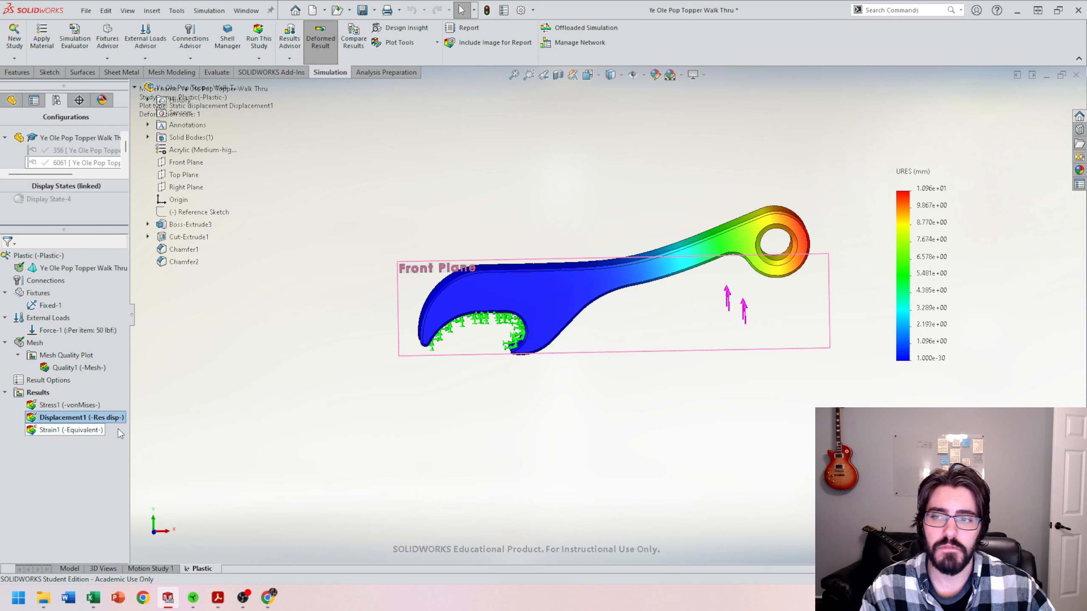
pyautogui.rightClick(85, 414)
pyautogui.click(125, 234)
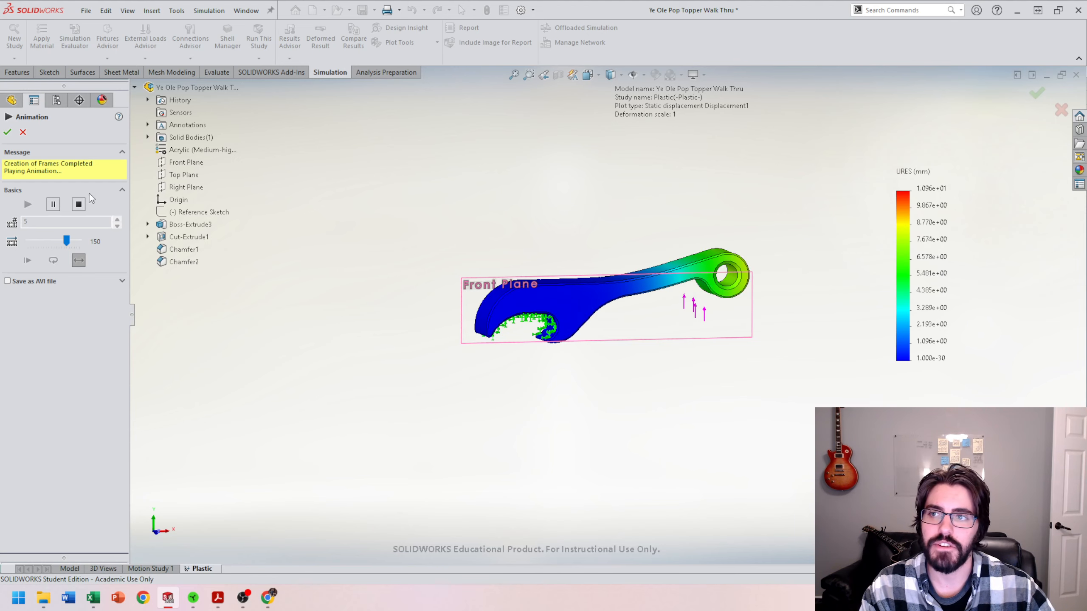
pyautogui.click(8, 132)
pyautogui.moveTo(691, 250); pyautogui.dragTo(667, 222, button='middle')
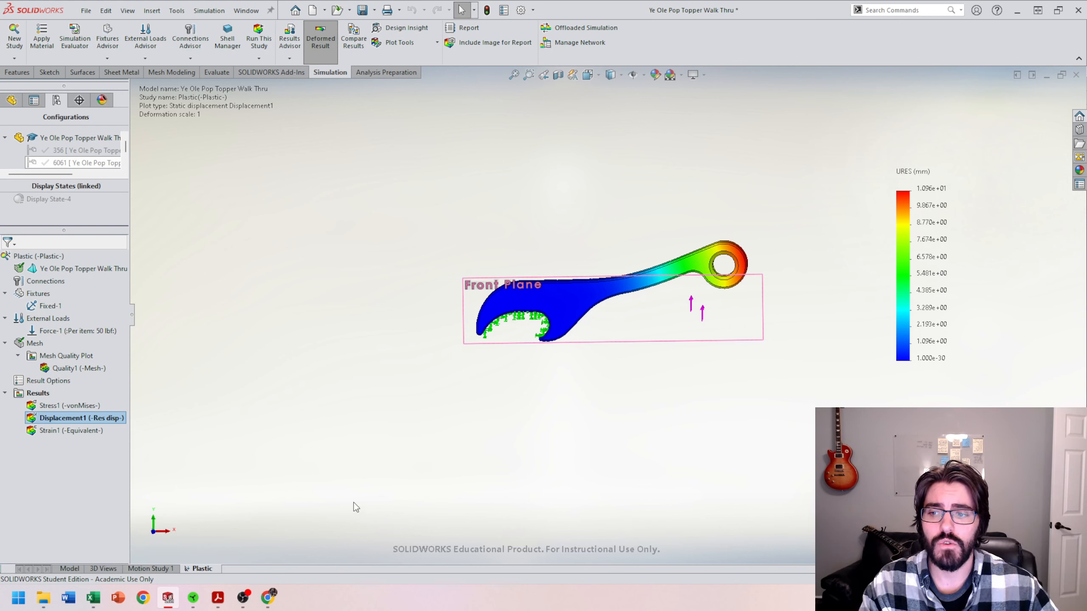
# Step: Activate the 6061 configuration of the model
pyautogui.click(69, 568)
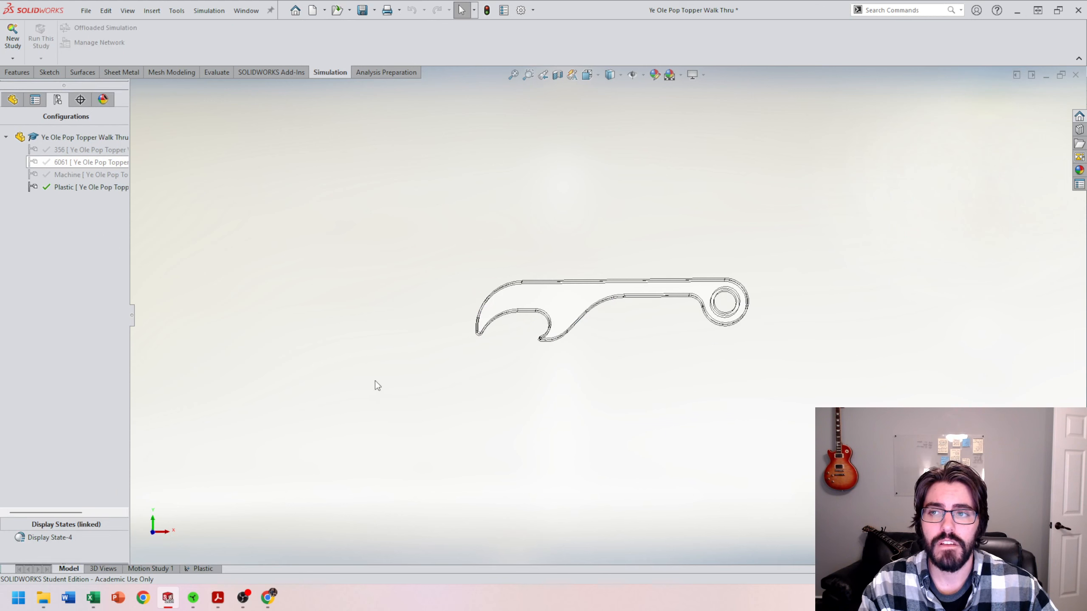
pyautogui.moveTo(315, 282); pyautogui.dragTo(346, 281, button='middle')
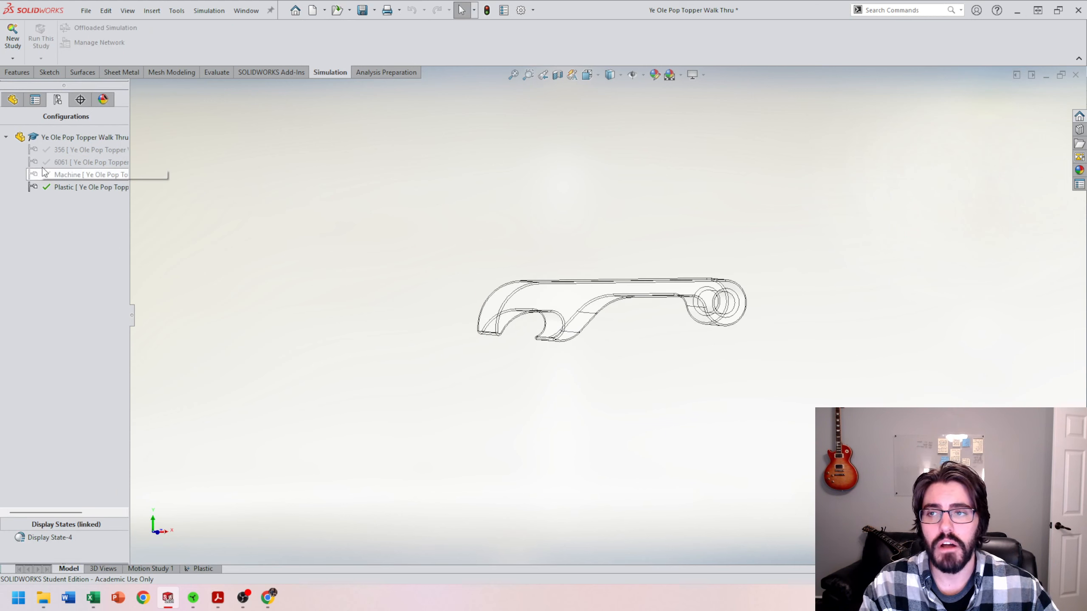
pyautogui.doubleClick(69, 165)
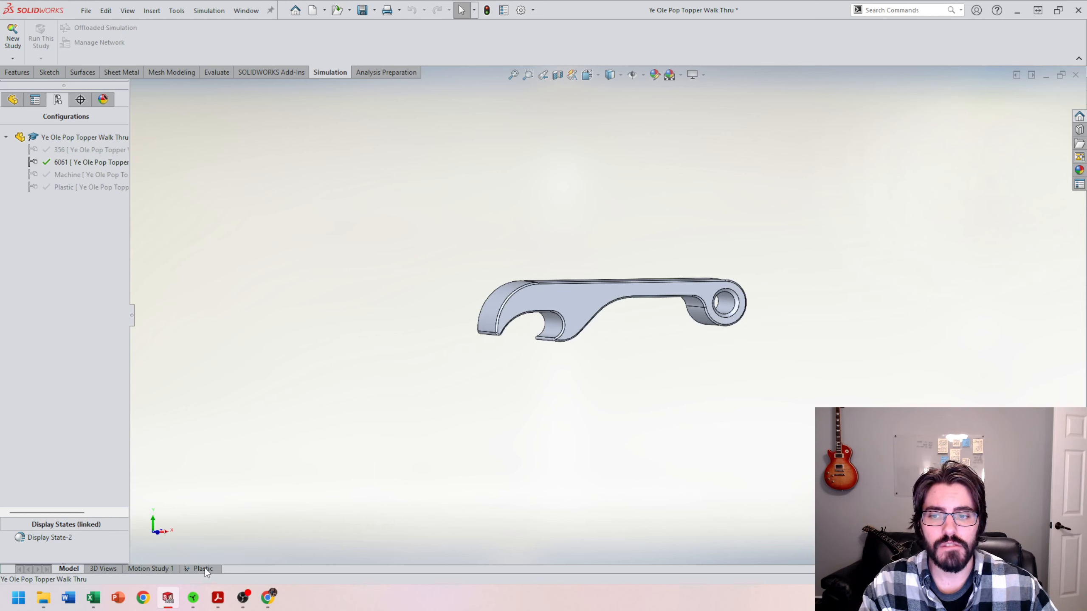
pyautogui.click(205, 569)
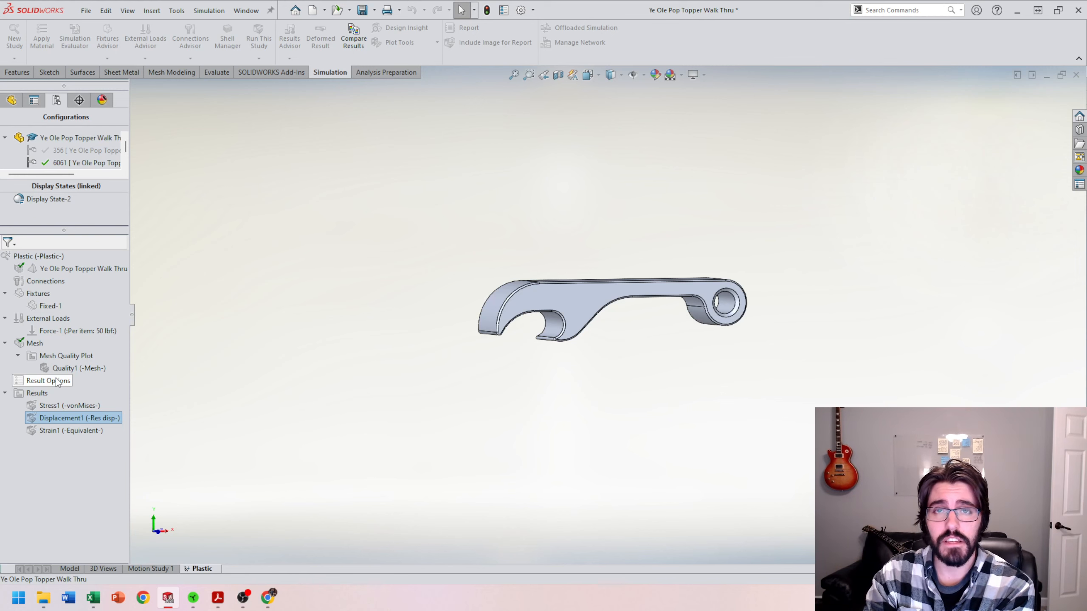
pyautogui.click(69, 569)
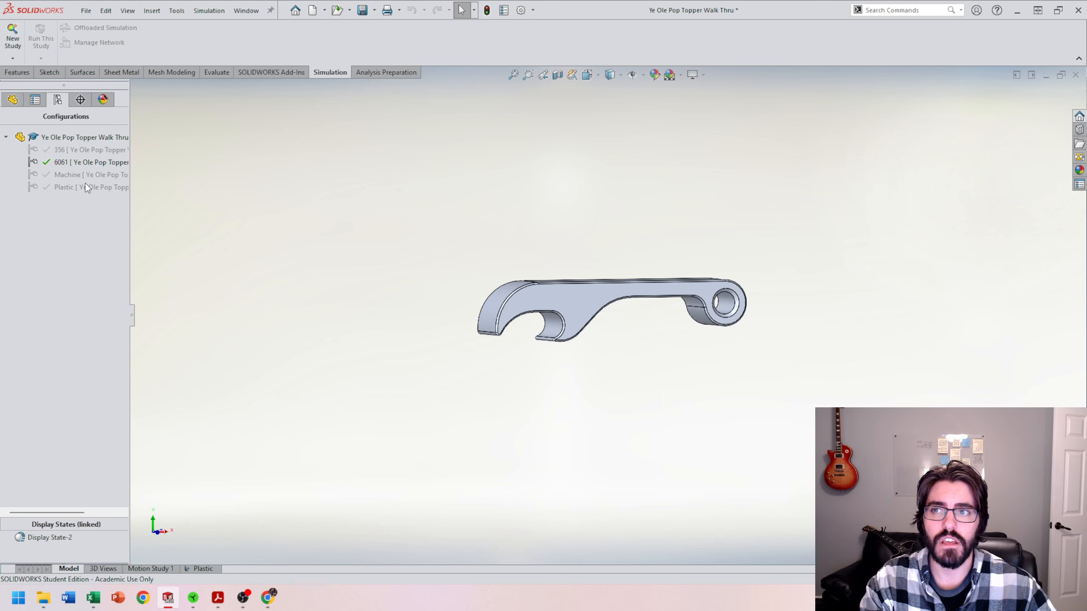
# Step: Create a new Static study named 6061
pyautogui.click(12, 34)
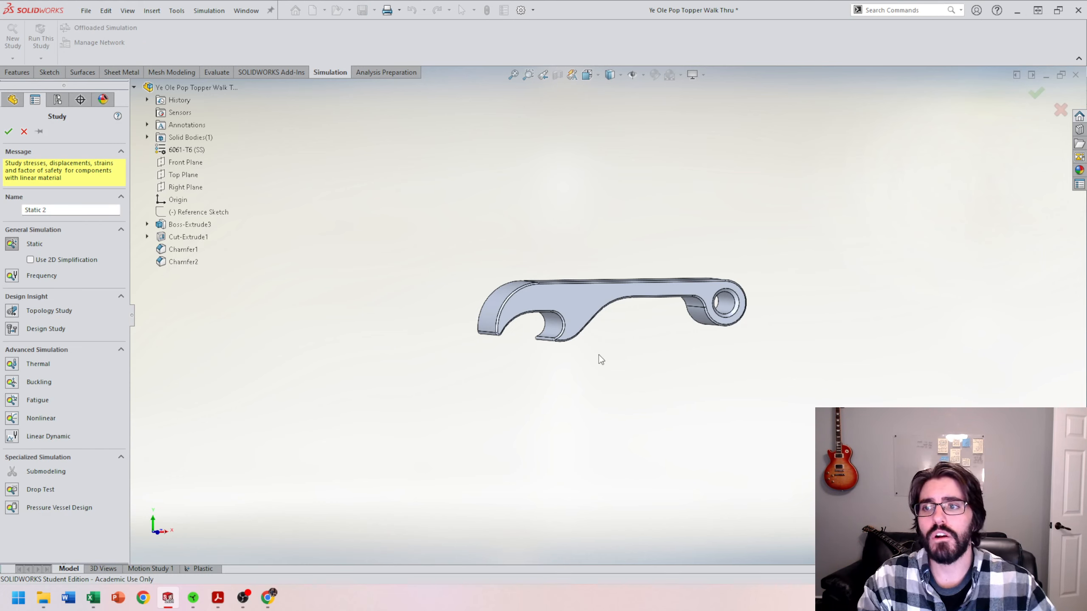
pyautogui.moveTo(57, 210); pyautogui.dragTo(0, 203)
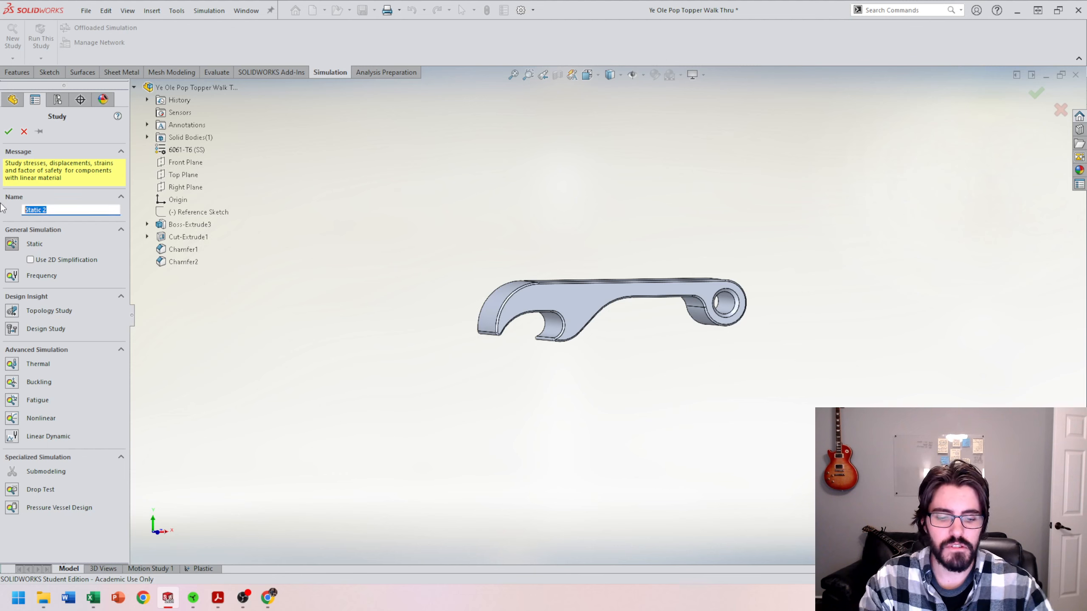
pyautogui.press('BackSpace')
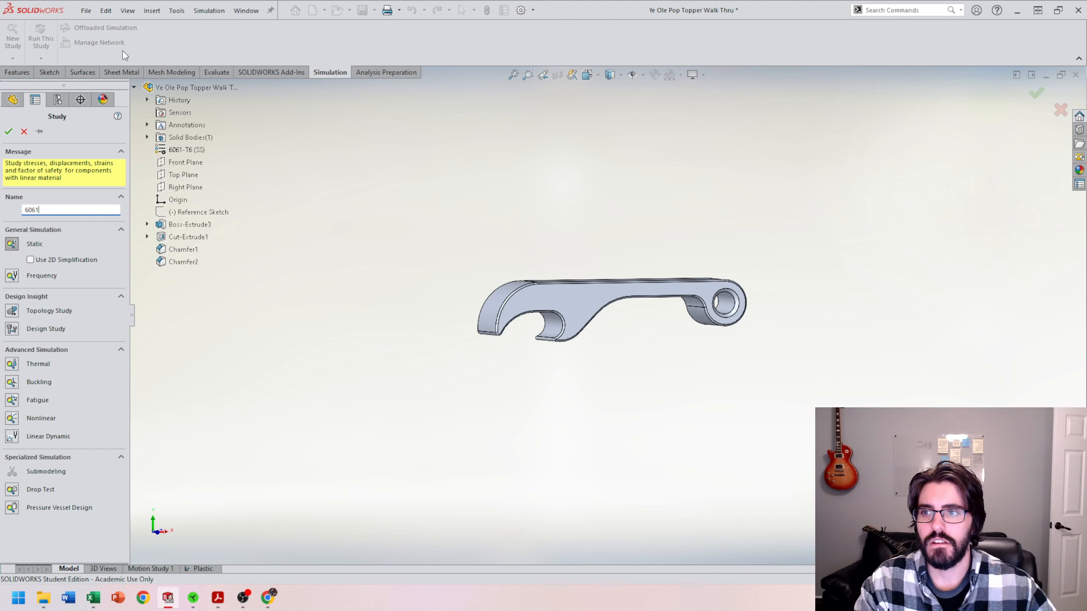
pyautogui.click(8, 131)
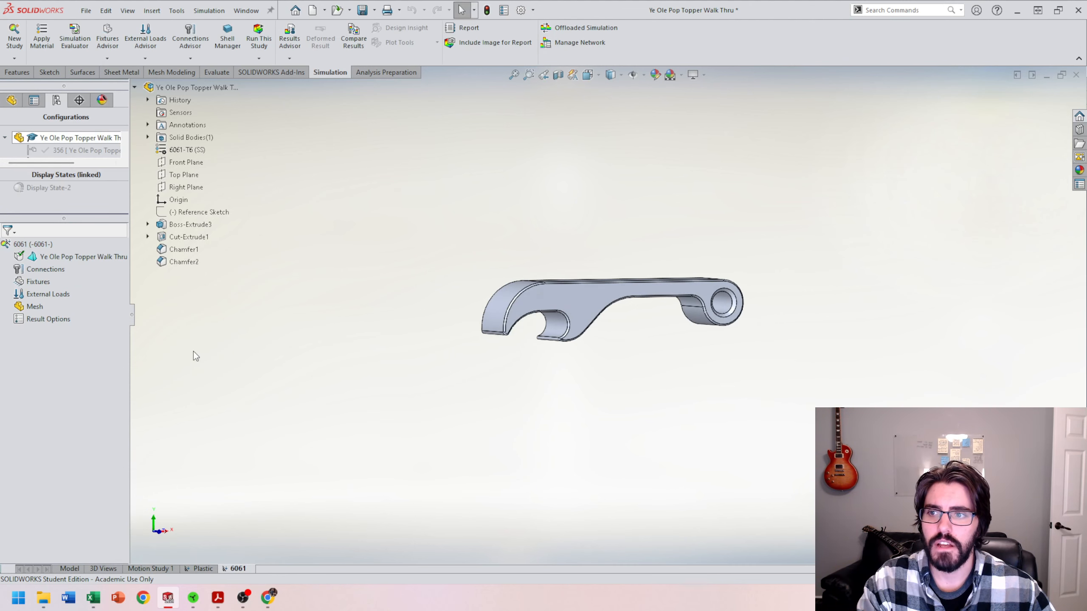
# Step: Apply a Fixed Geometry fixture to the three inner faces of the opener's hook
pyautogui.rightClick(37, 284)
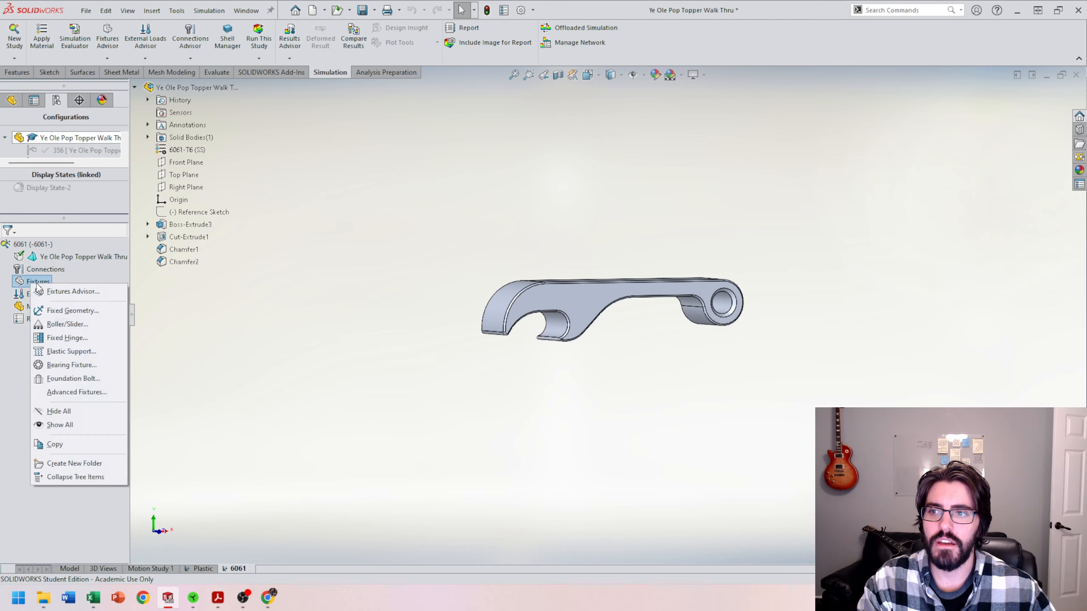
pyautogui.click(72, 310)
pyautogui.scroll(-4, 590, 327)
pyautogui.moveTo(552, 333); pyautogui.dragTo(548, 284, button='middle')
pyautogui.click(506, 277)
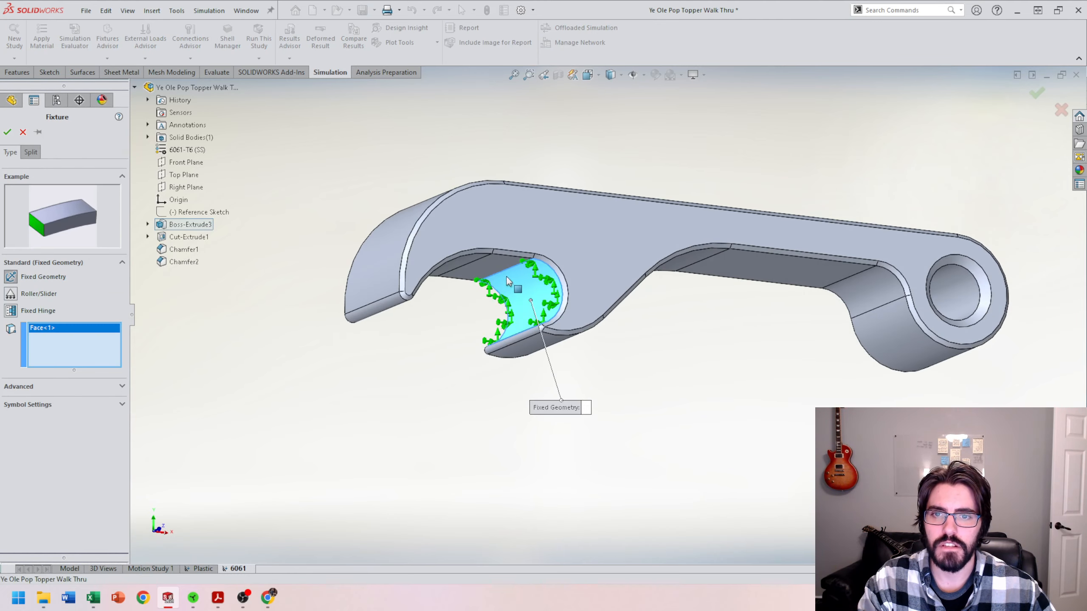
pyautogui.click(458, 272)
pyautogui.moveTo(458, 272); pyautogui.dragTo(432, 251, button='middle')
pyautogui.click(430, 253)
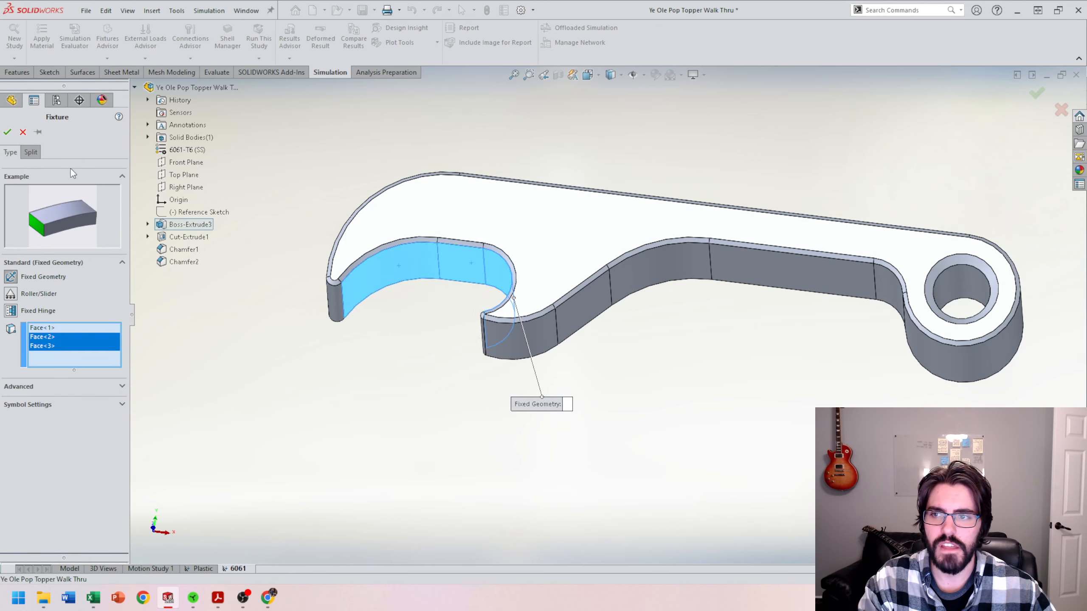
pyautogui.click(7, 132)
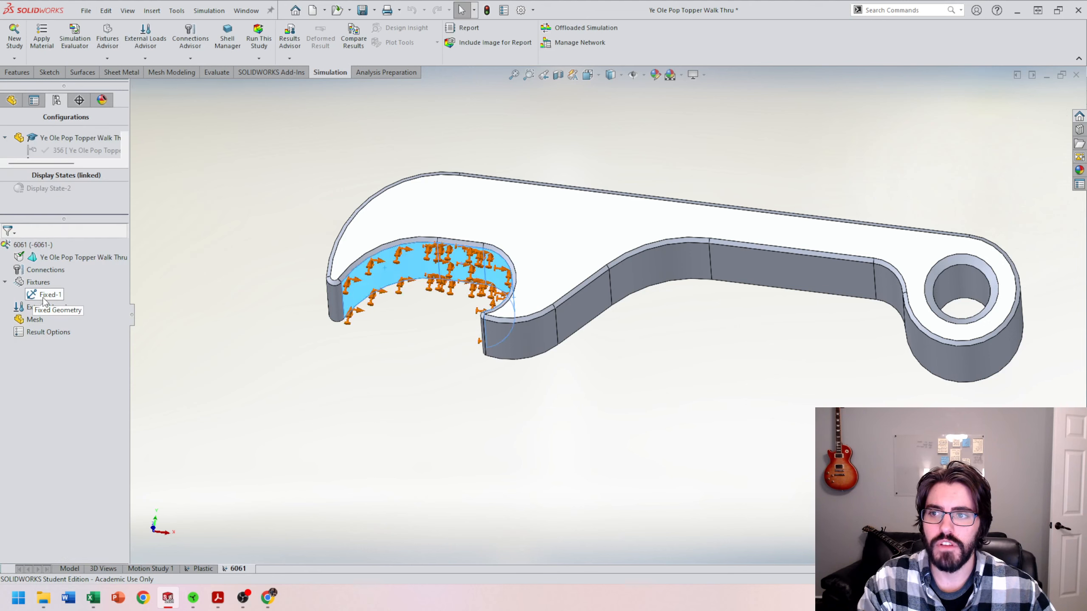
# Step: Add a force on the handle face near the ring, with its direction set by the Front Plane
pyautogui.rightClick(36, 312)
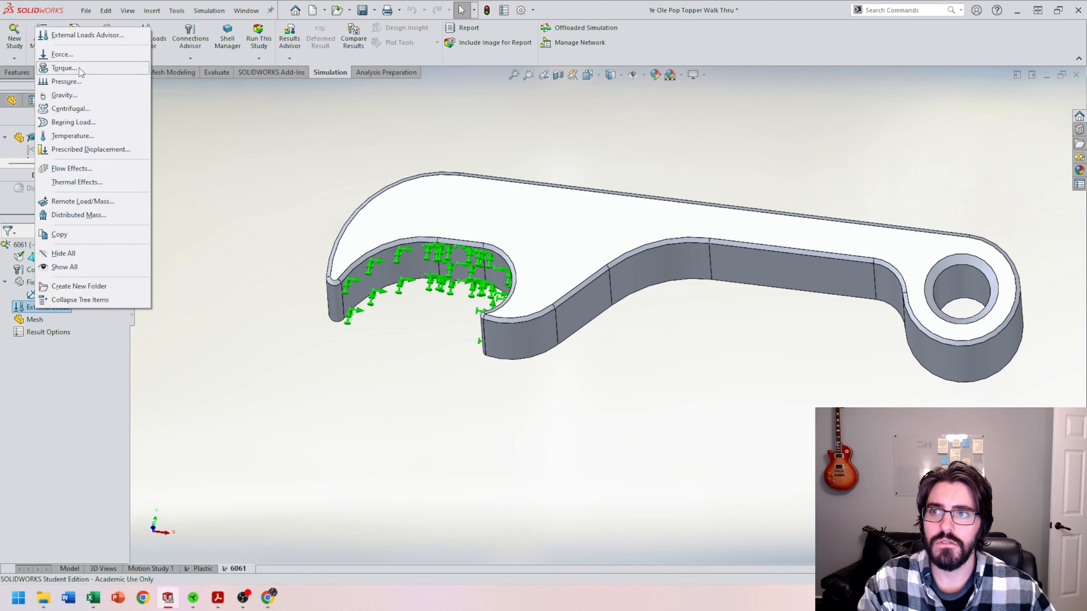
pyautogui.click(63, 57)
pyautogui.moveTo(711, 405); pyautogui.dragTo(881, 348, button='middle')
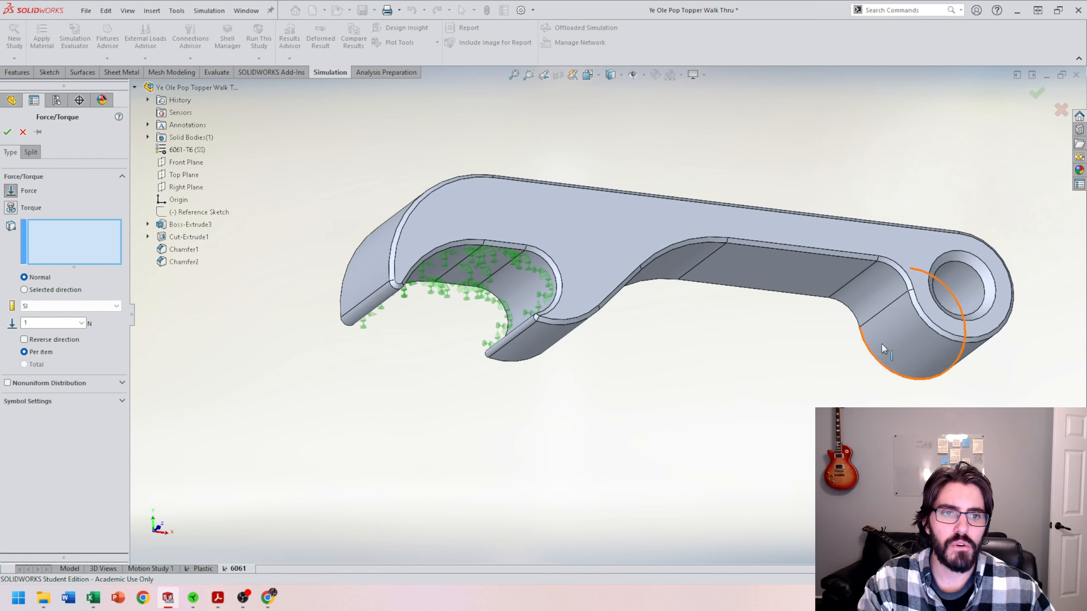
pyautogui.click(871, 299)
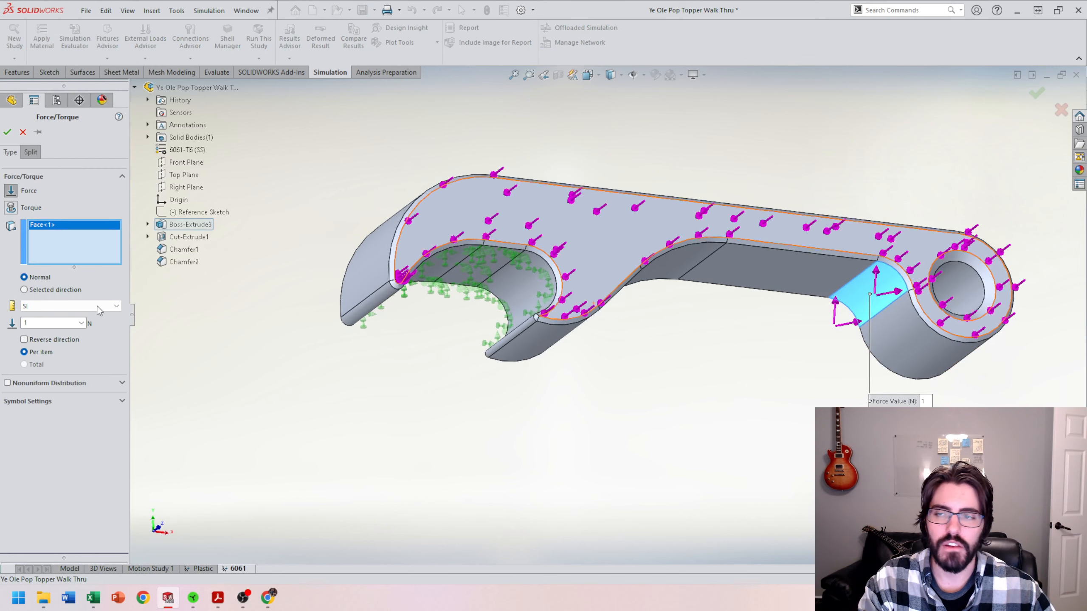
pyautogui.click(25, 290)
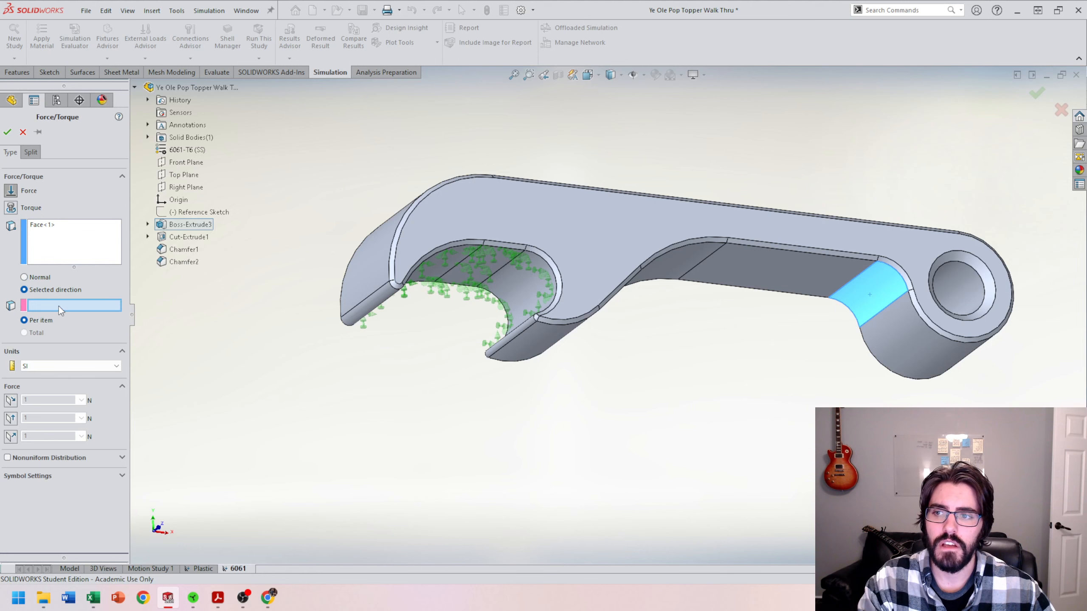
pyautogui.click(186, 162)
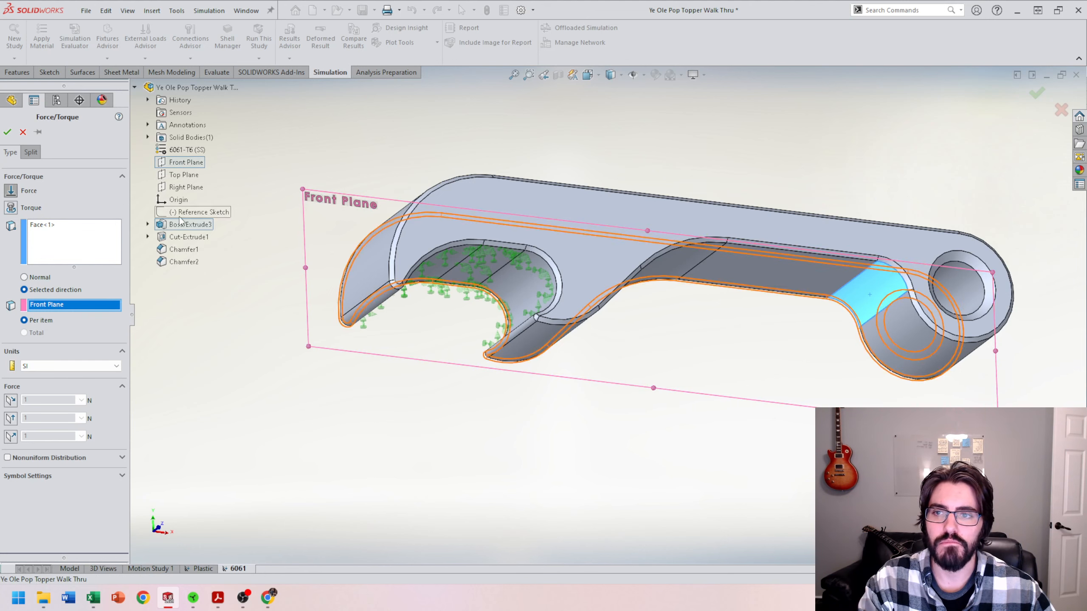
# Step: Switch the force units to English (IPS) and set 50 lbf along the plane's second direction
pyautogui.click(69, 366)
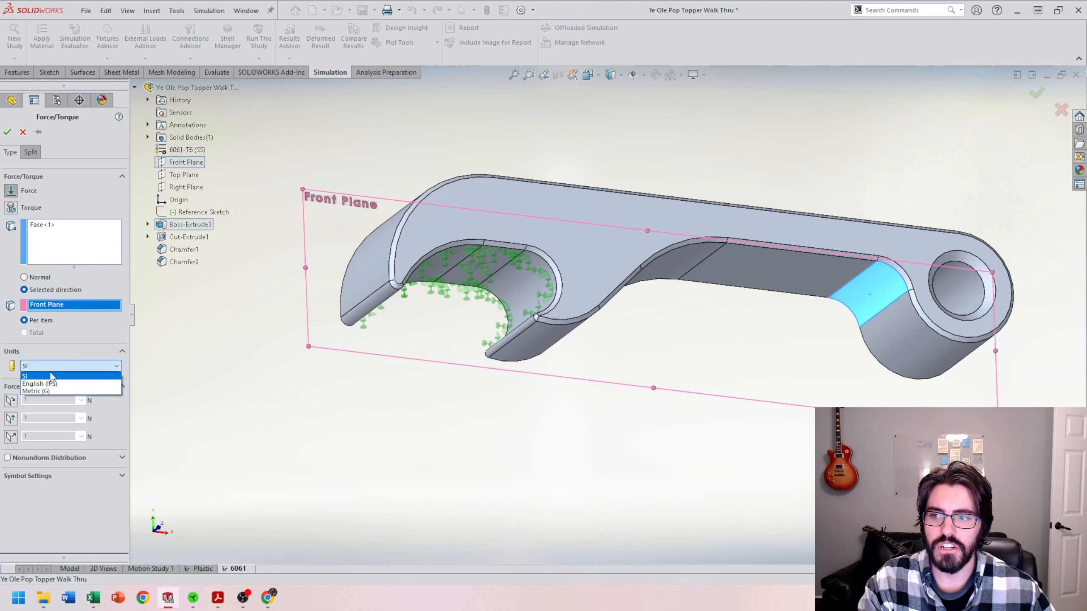
pyautogui.click(47, 383)
pyautogui.click(11, 418)
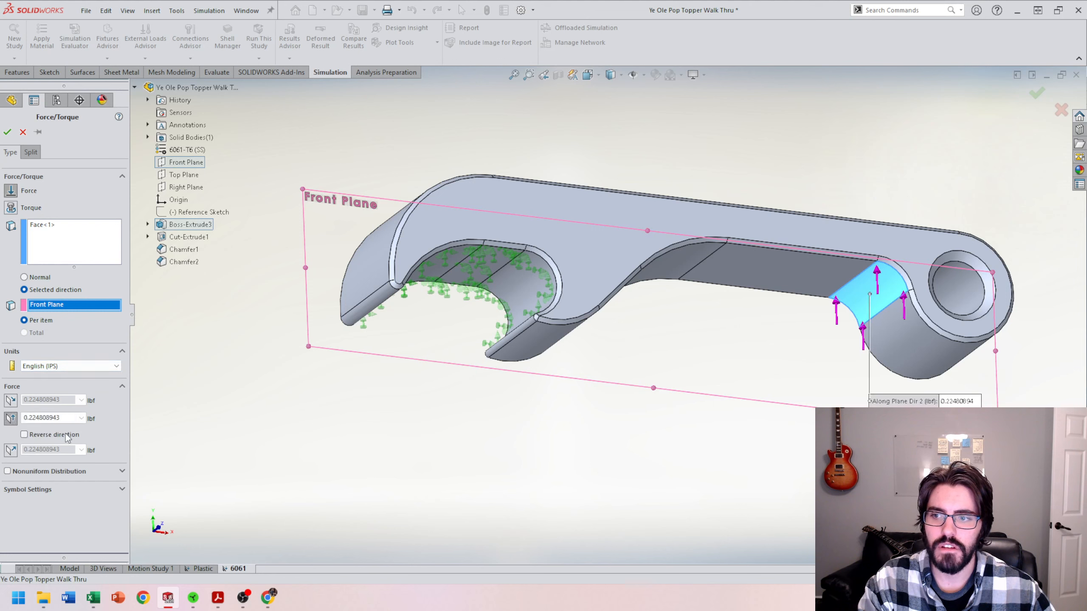
pyautogui.doubleClick(43, 418)
pyautogui.write('50')
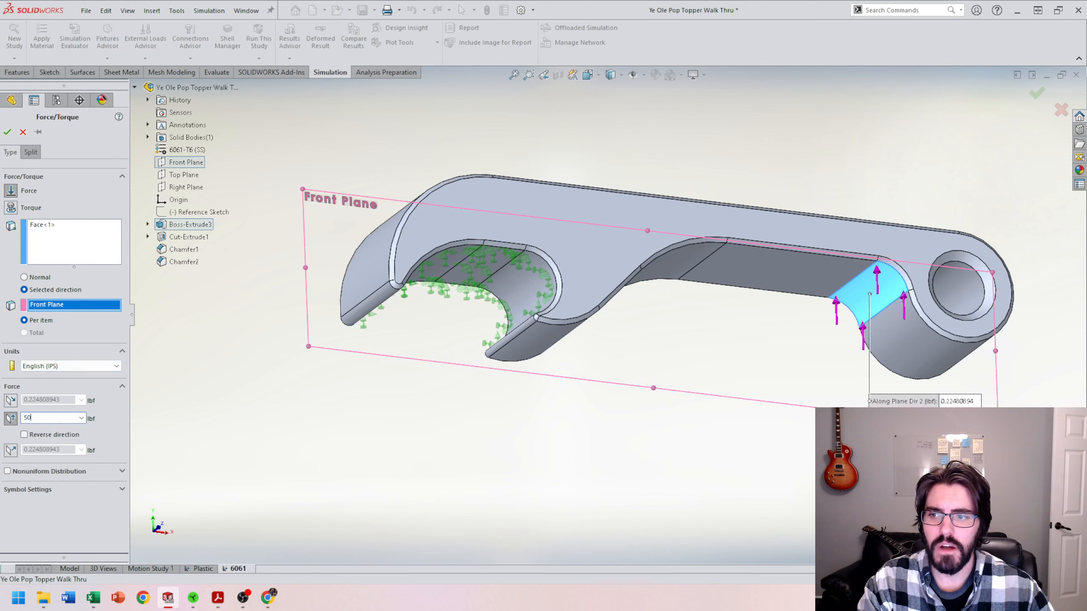
pyautogui.click(7, 132)
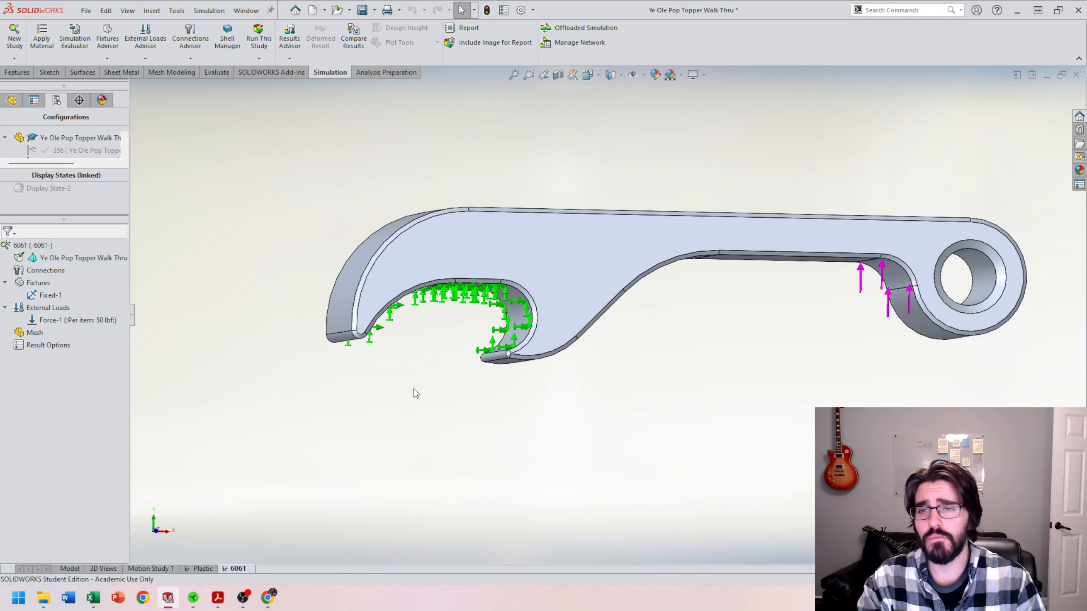
# Step: Create the study's mesh with the default density
pyautogui.rightClick(29, 248)
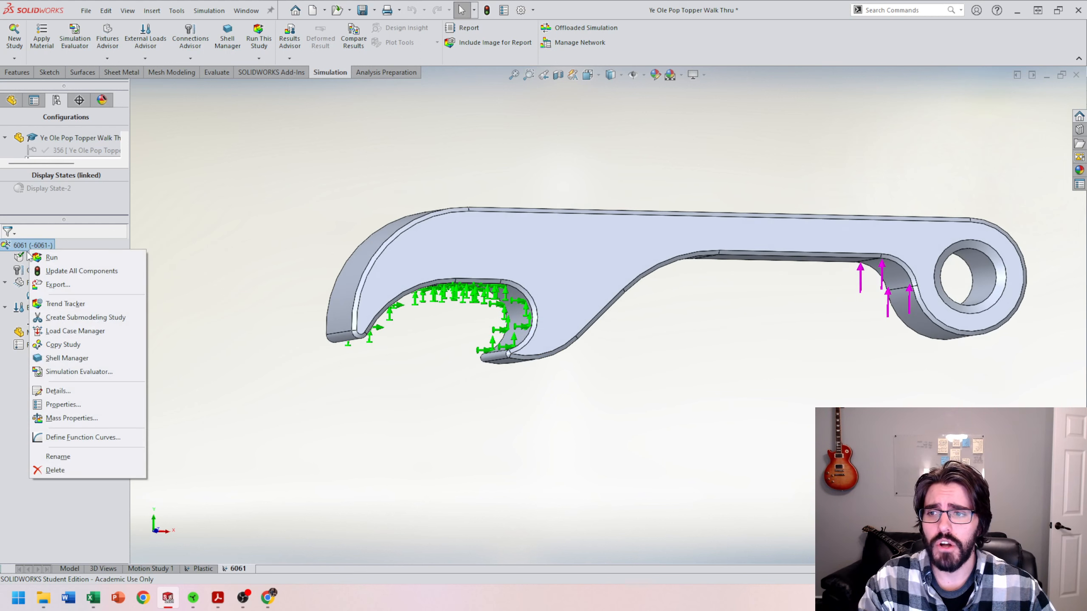
pyautogui.click(93, 342)
pyautogui.rightClick(33, 333)
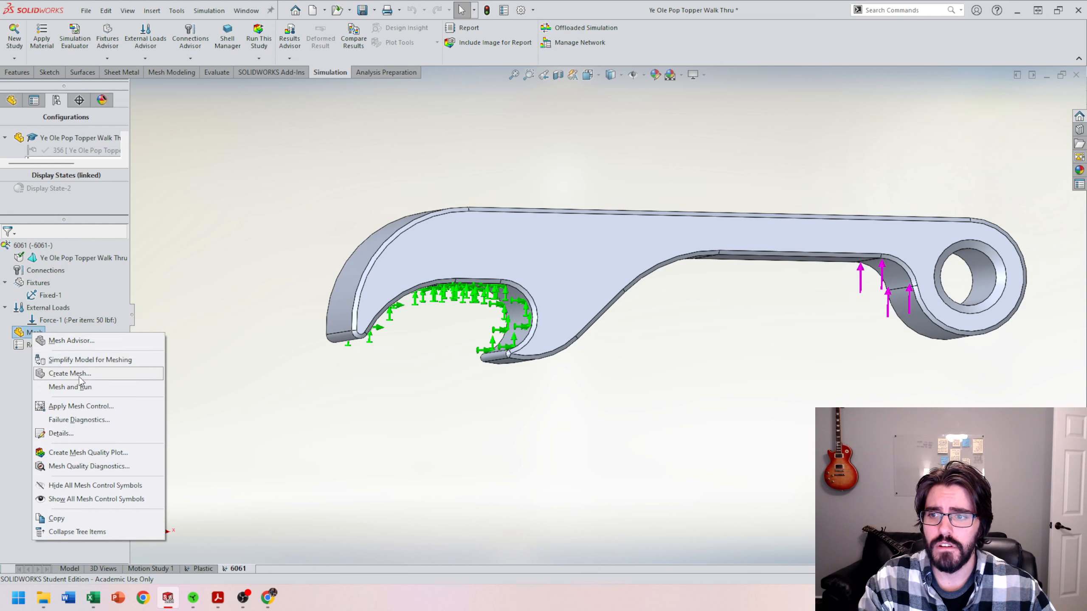
pyautogui.click(79, 372)
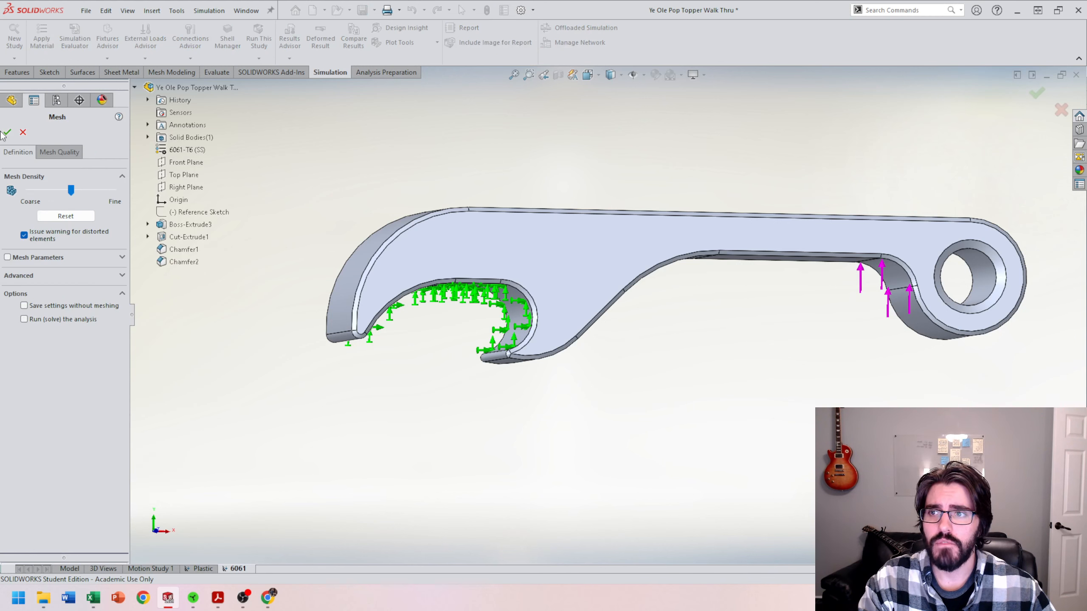
pyautogui.click(8, 133)
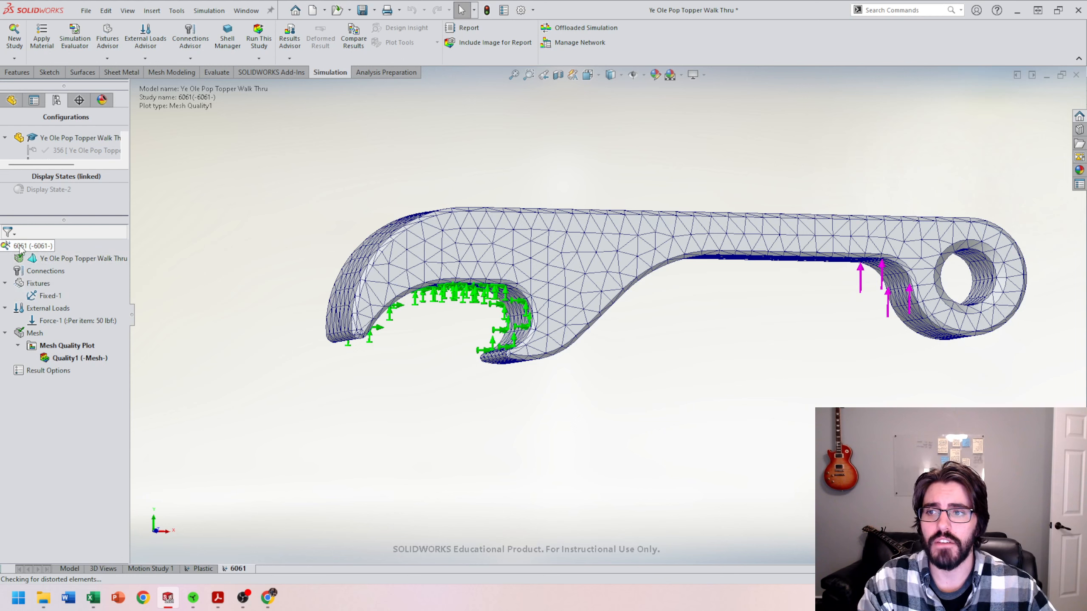
# Step: Open the study properties, turn off saving results to the document folder, and browse into FEA Studies
pyautogui.rightClick(21, 247)
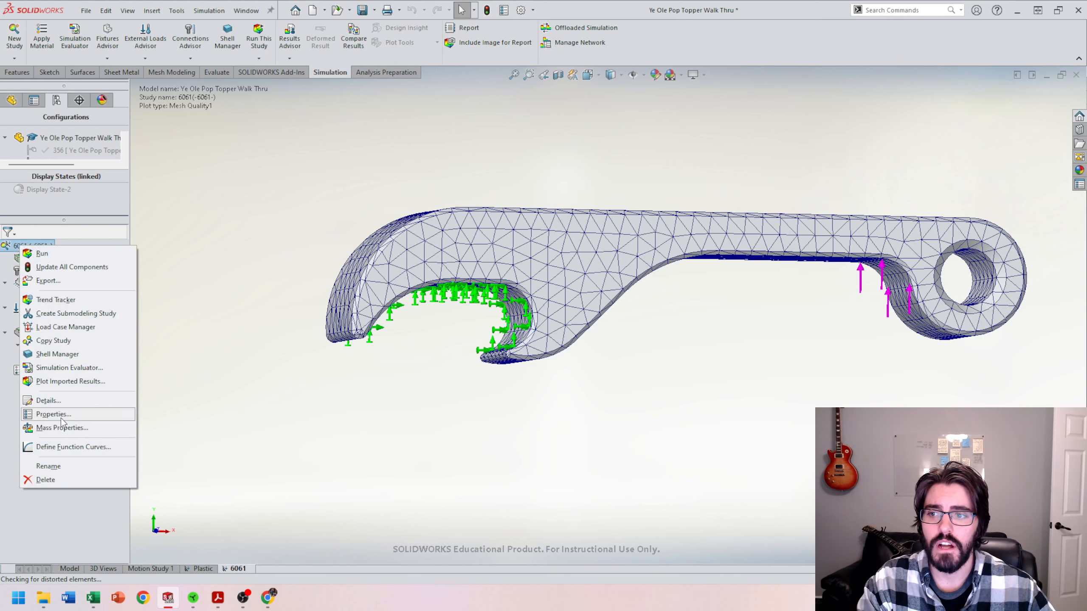
pyautogui.click(51, 416)
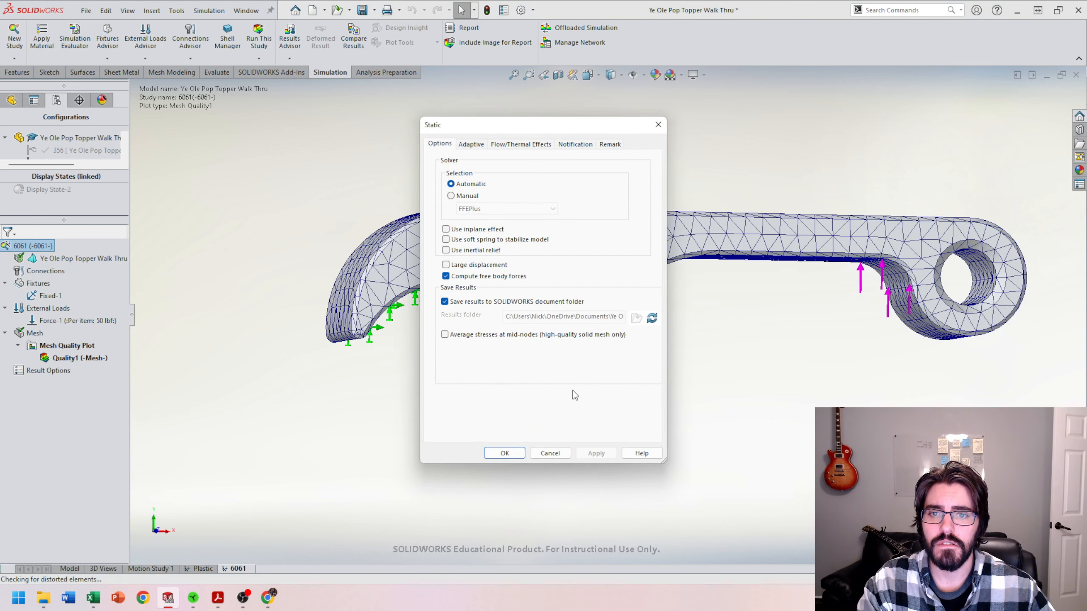
pyautogui.click(450, 305)
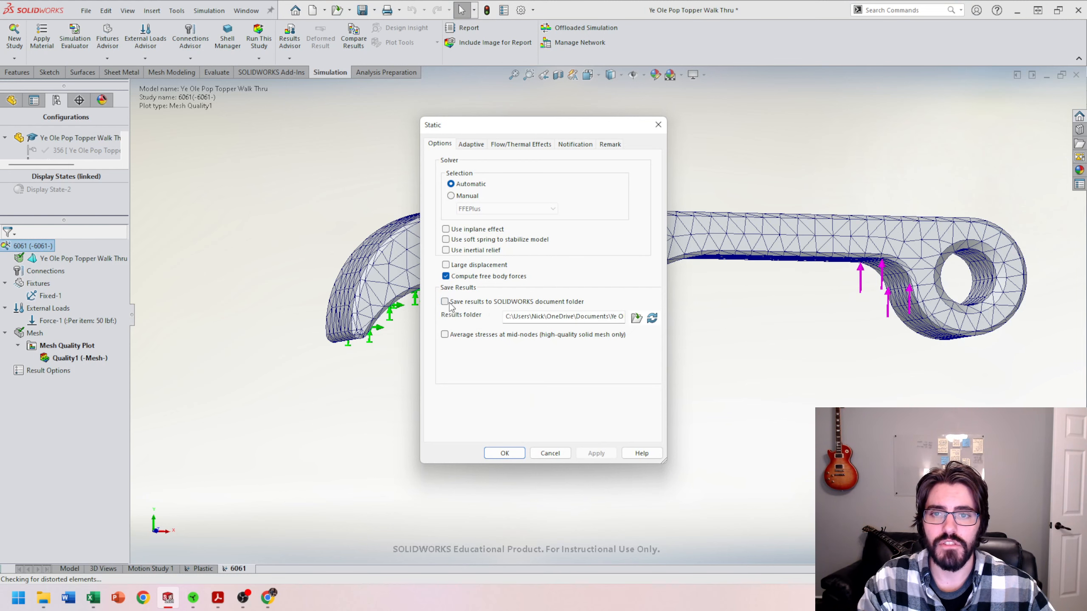
pyautogui.click(637, 318)
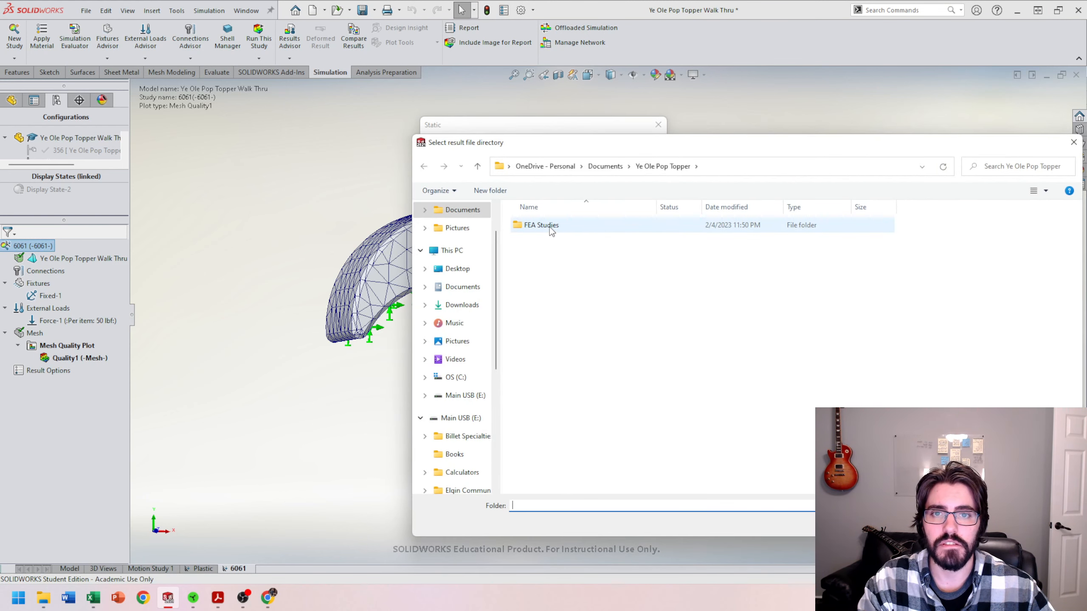
pyautogui.doubleClick(546, 226)
# Step: Create a folder named 6061 there, select it as the results folder, and decline copying result files
pyautogui.rightClick(544, 250)
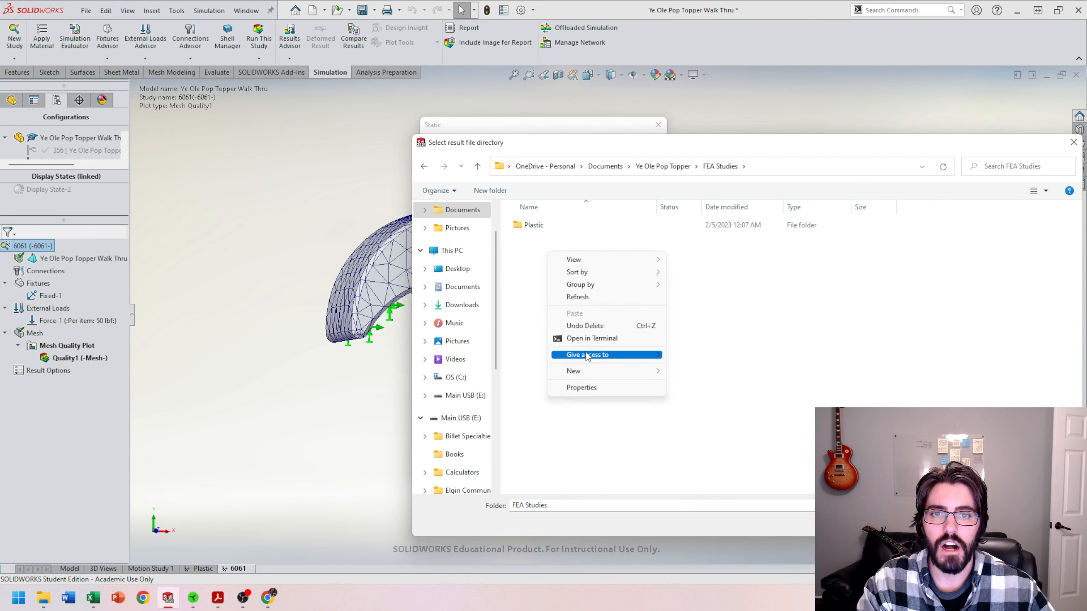
pyautogui.moveTo(589, 372)
pyautogui.click(690, 370)
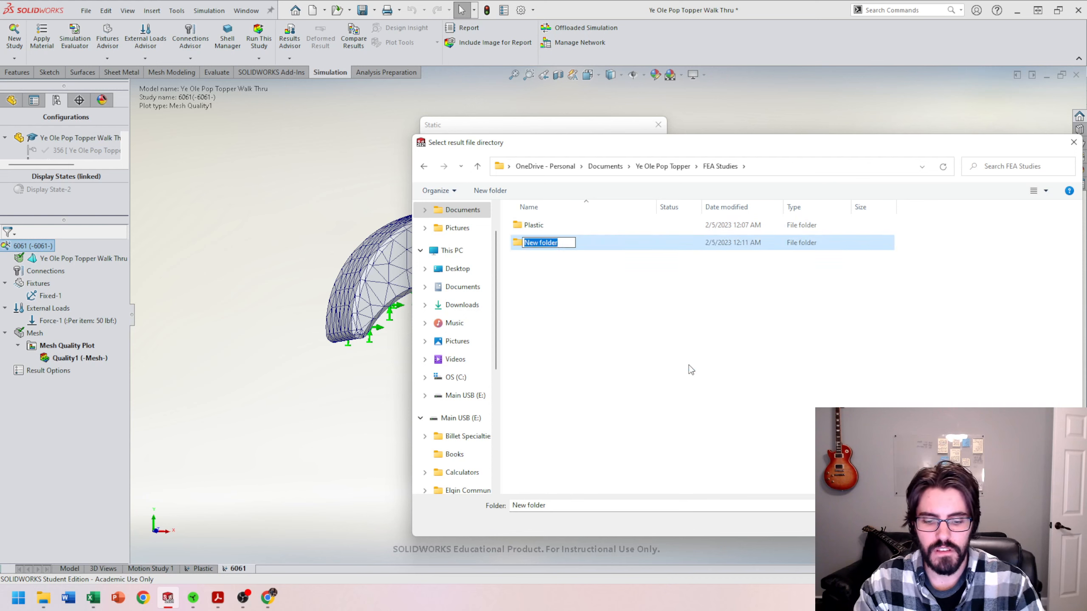
pyautogui.write('6061')
pyautogui.press('Return')
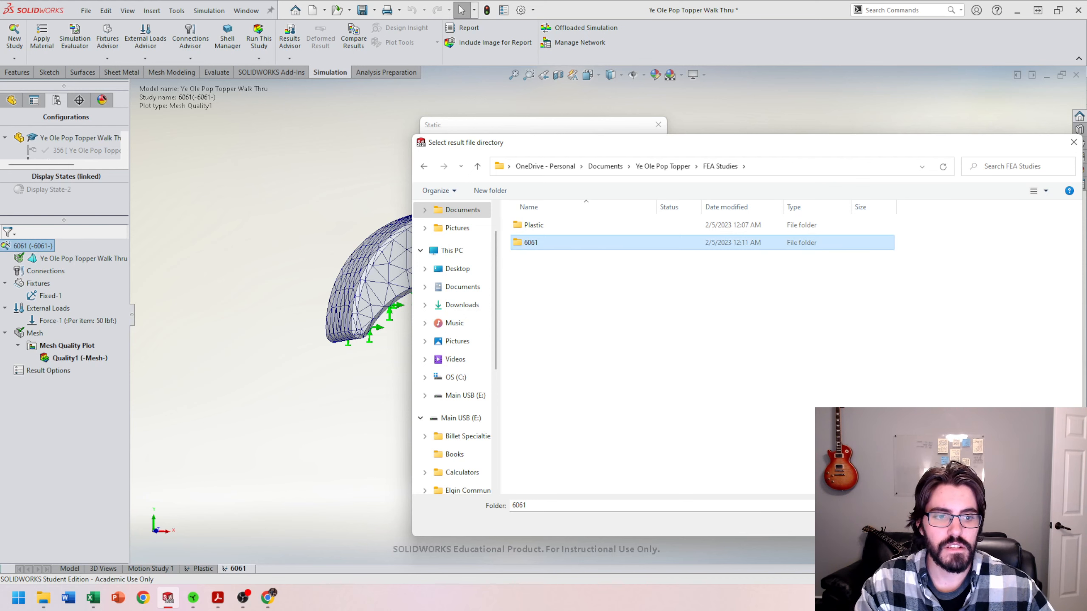
pyautogui.click(980, 523)
pyautogui.click(501, 452)
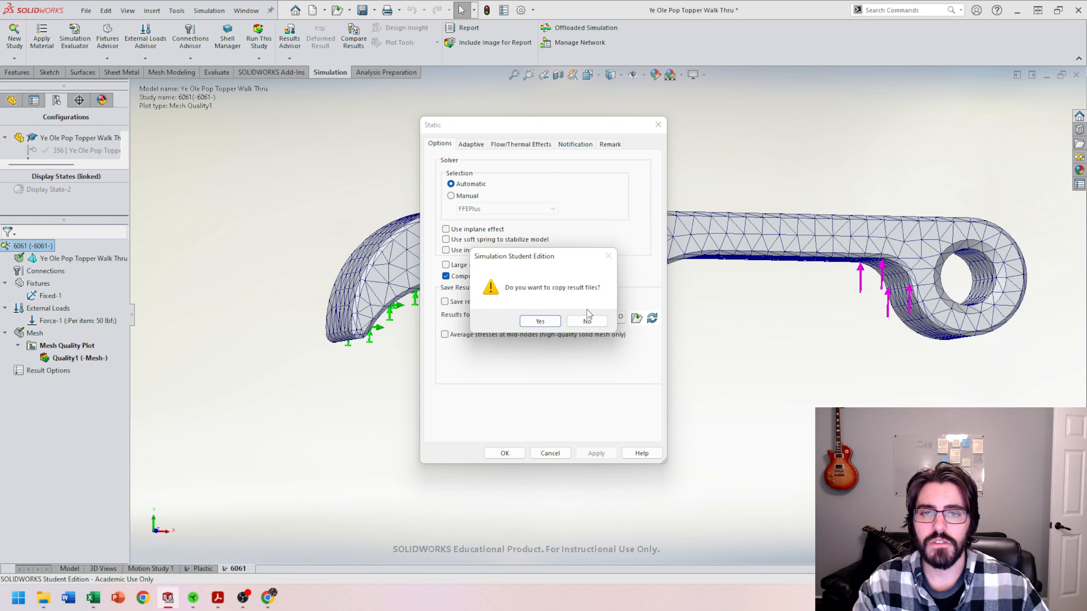
pyautogui.click(586, 321)
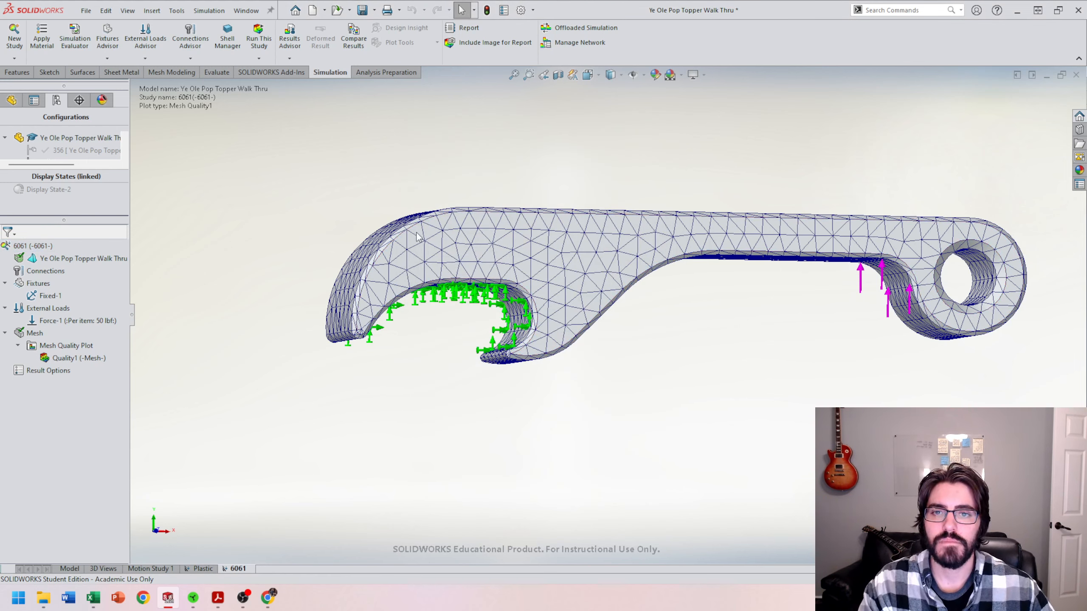
# Step: Run the 6061 study, dismissing the material model warning
pyautogui.moveTo(466, 239); pyautogui.dragTo(464, 248, button='middle')
pyautogui.scroll(2, 591, 279)
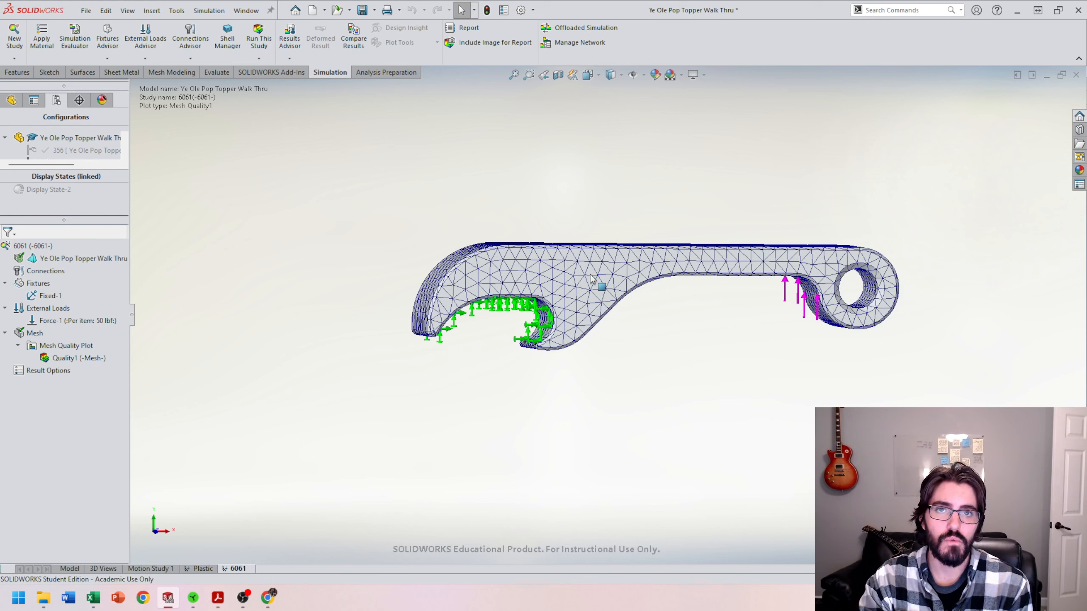
pyautogui.scroll(2, 592, 279)
pyautogui.moveTo(591, 279); pyautogui.dragTo(673, 279, button='middle')
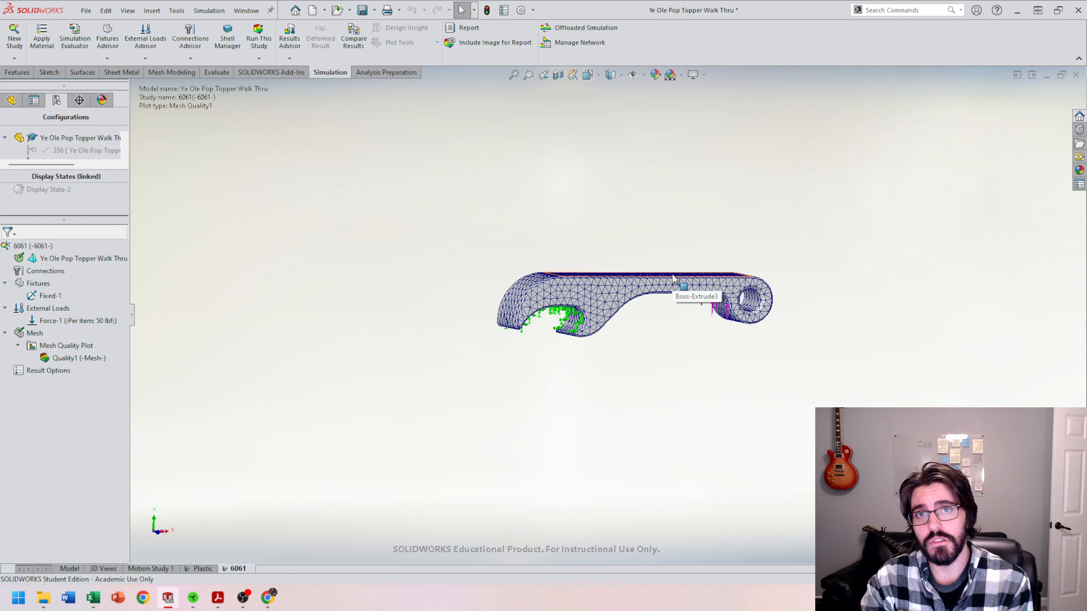
pyautogui.moveTo(719, 285); pyautogui.dragTo(724, 297, button='middle')
pyautogui.scroll(-1, 742, 295)
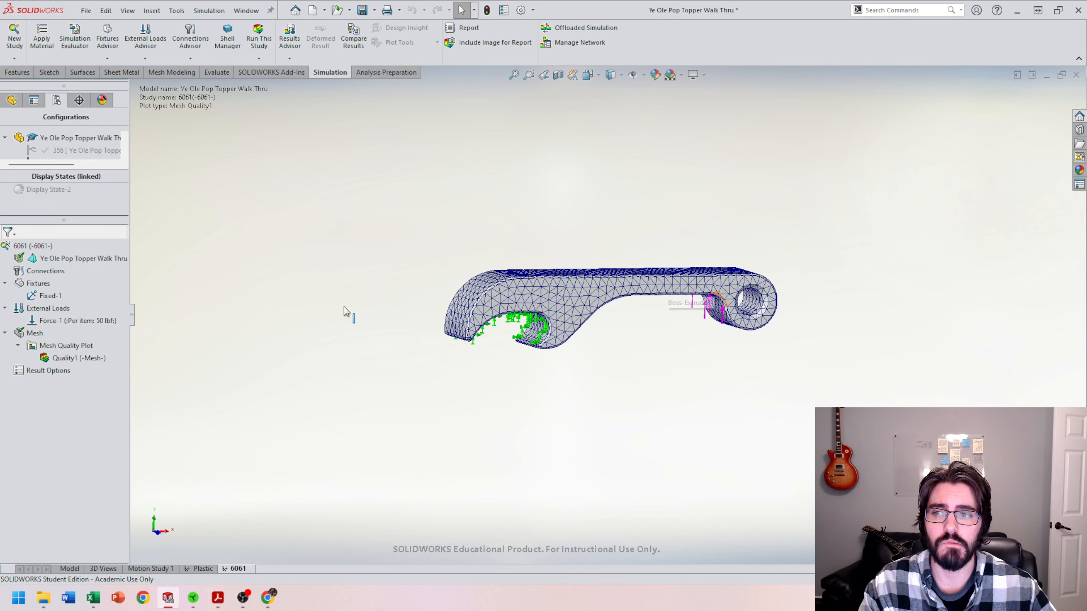
pyautogui.click(495, 280)
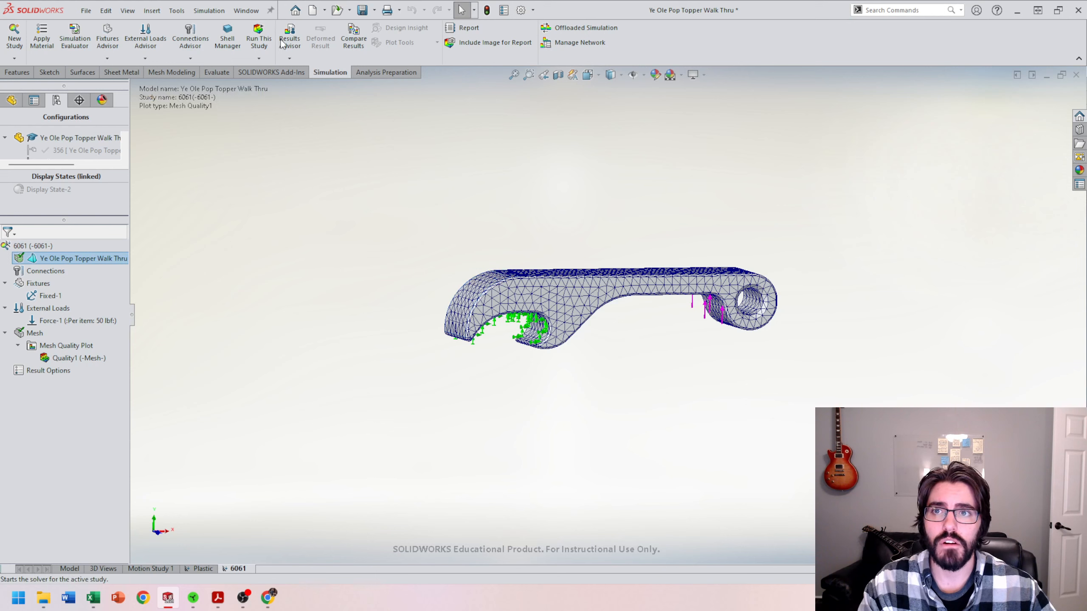
pyautogui.click(258, 41)
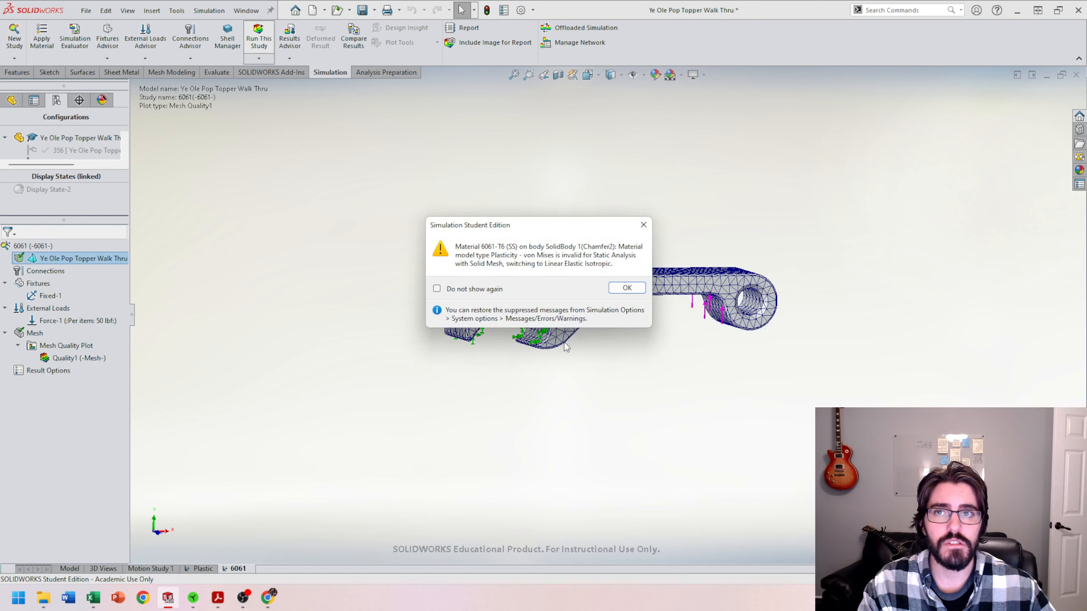
pyautogui.click(627, 288)
pyautogui.click(585, 321)
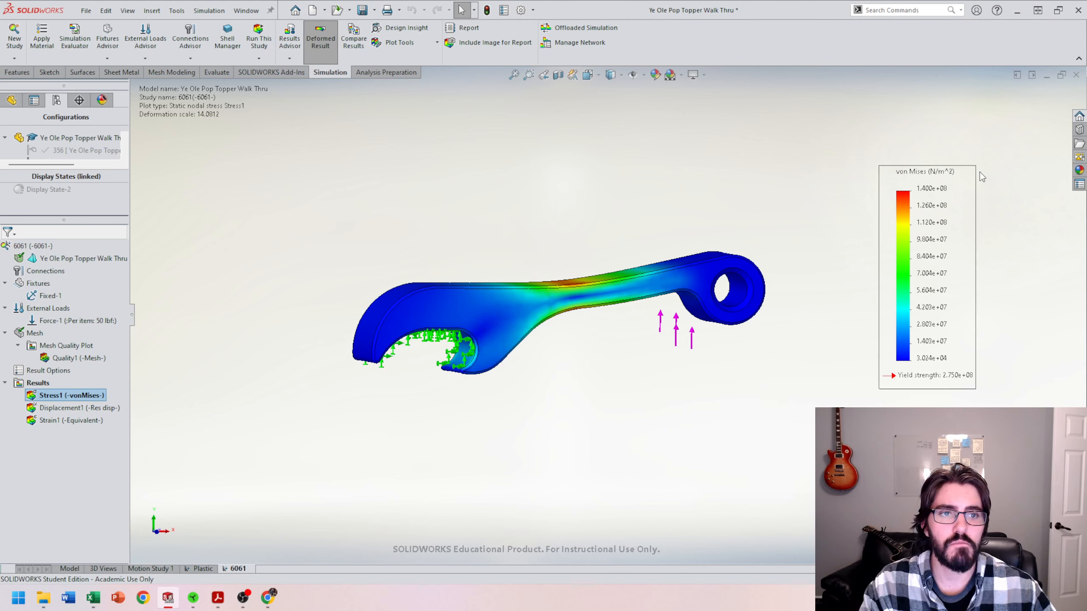
# Step: Edit the stress plot definition to display stress in N/mm^2 (MPa)
pyautogui.rightClick(929, 188)
pyautogui.click(966, 240)
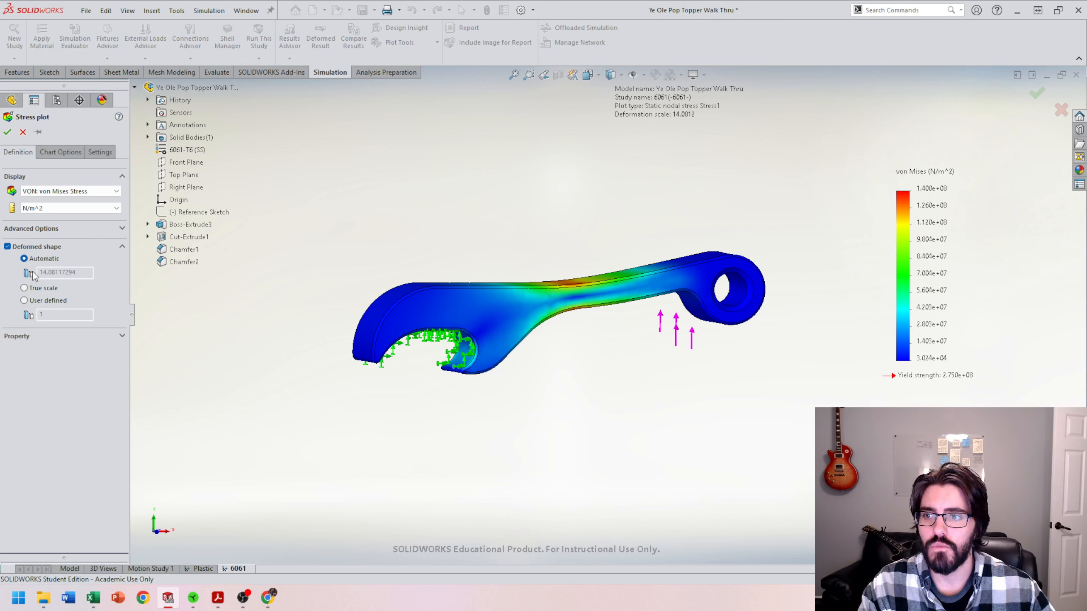
pyautogui.click(39, 208)
pyautogui.click(54, 221)
# Step: Turn on the maximum annotation and switch the legend number format to general for the stress plot
pyautogui.click(60, 152)
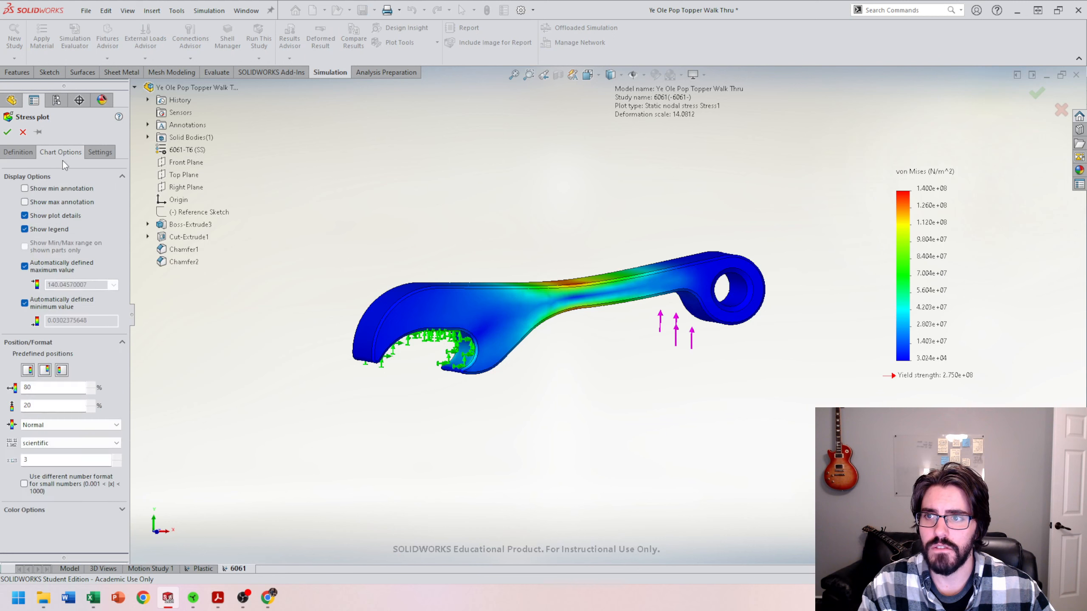
pyautogui.click(24, 201)
pyautogui.click(68, 443)
pyautogui.click(69, 462)
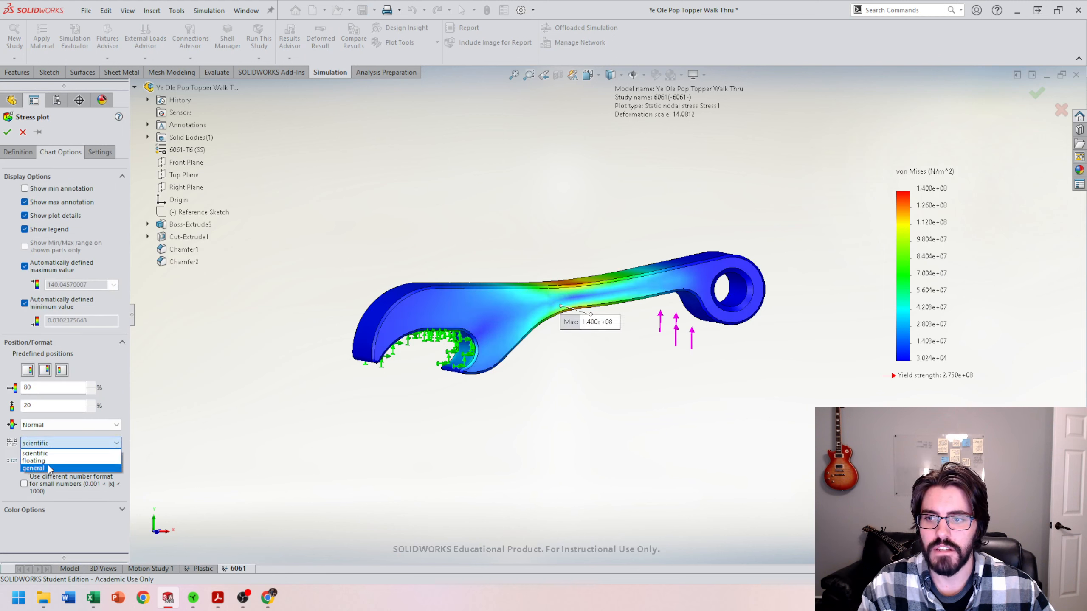
pyautogui.click(7, 132)
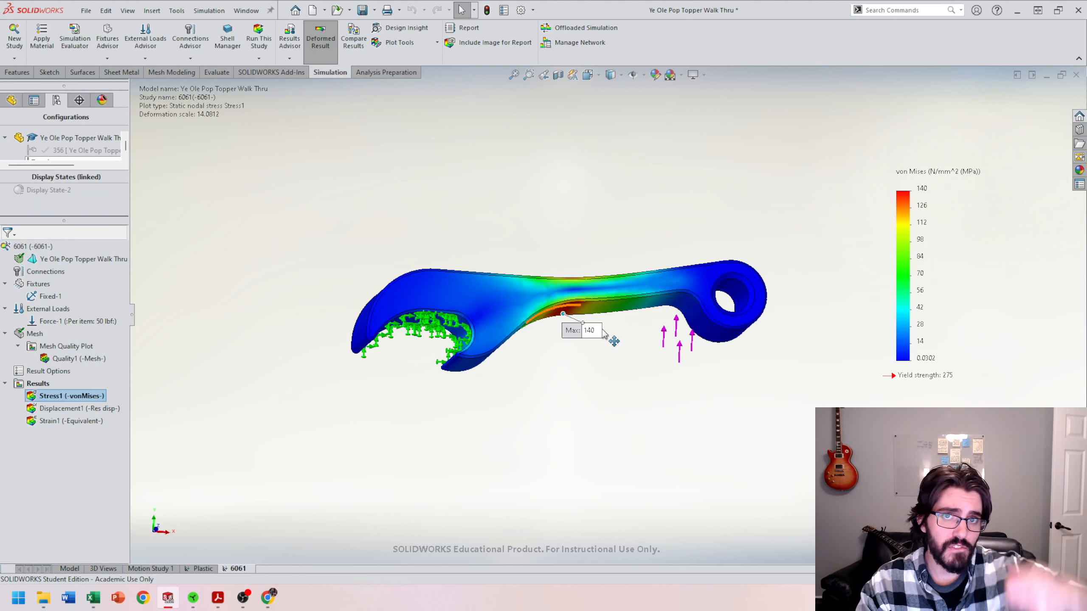
# Step: Create a factor of safety plot for all bodies using the automatic failure criterion
pyautogui.scroll(-5, 585, 336)
pyautogui.scroll(2, 585, 337)
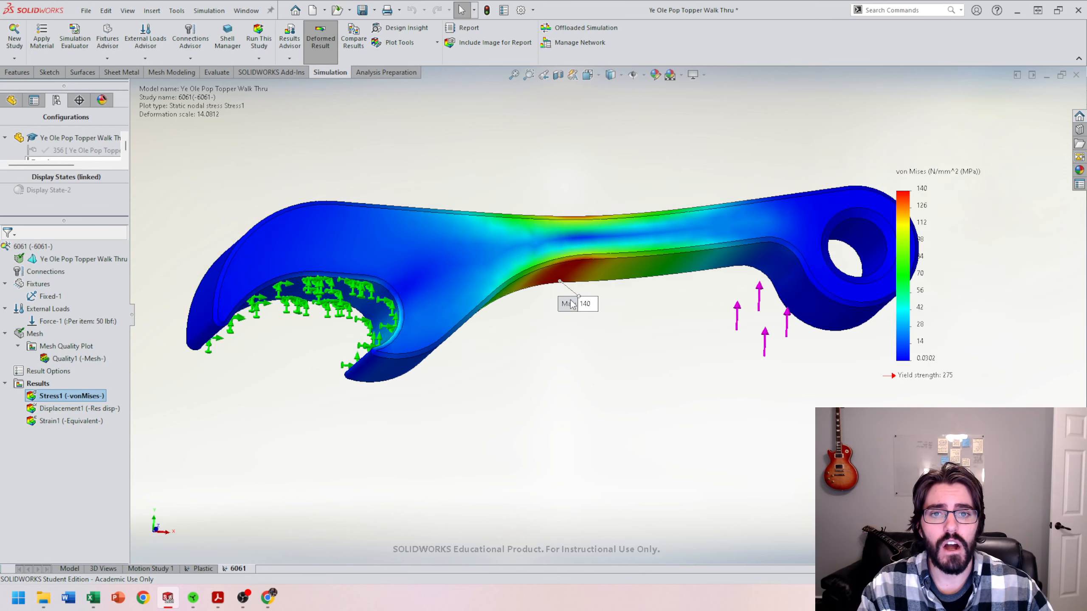
pyautogui.scroll(3, 591, 321)
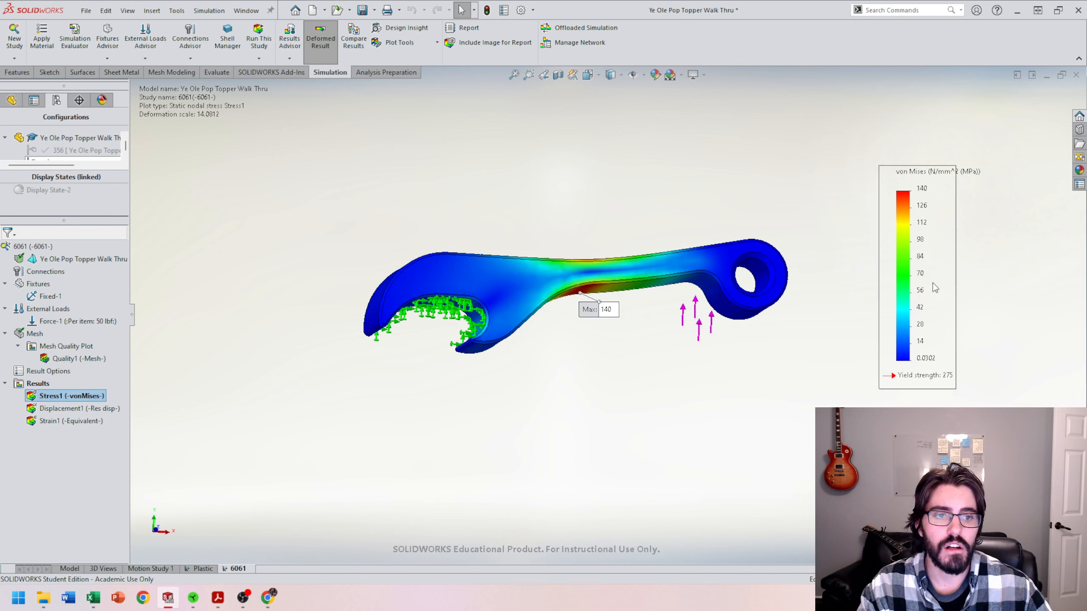
pyautogui.moveTo(673, 361); pyautogui.dragTo(682, 359, button='middle')
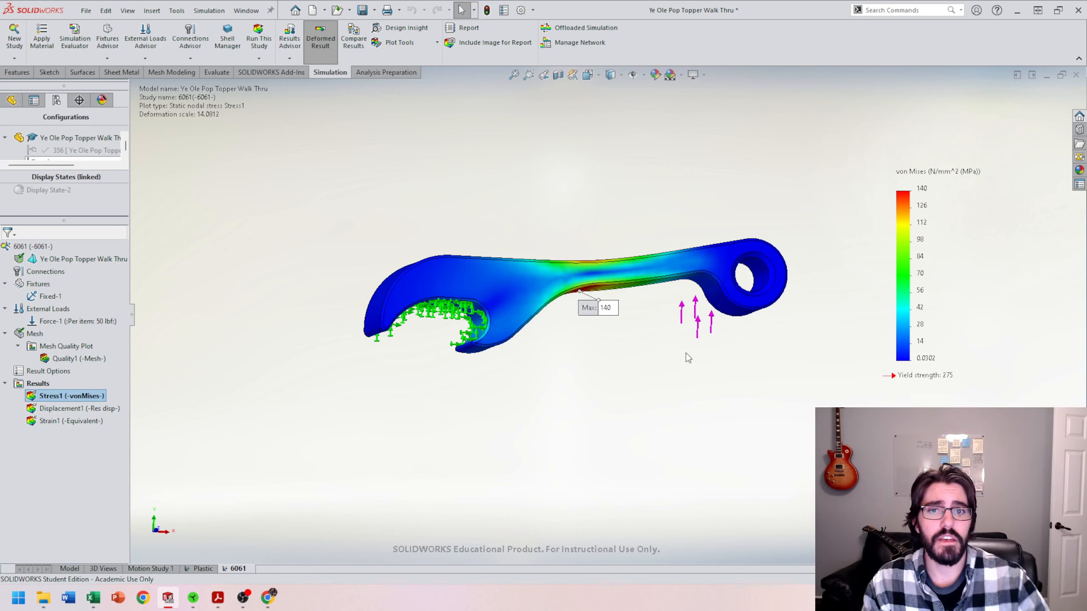
pyautogui.moveTo(517, 194); pyautogui.dragTo(471, 239, button='middle')
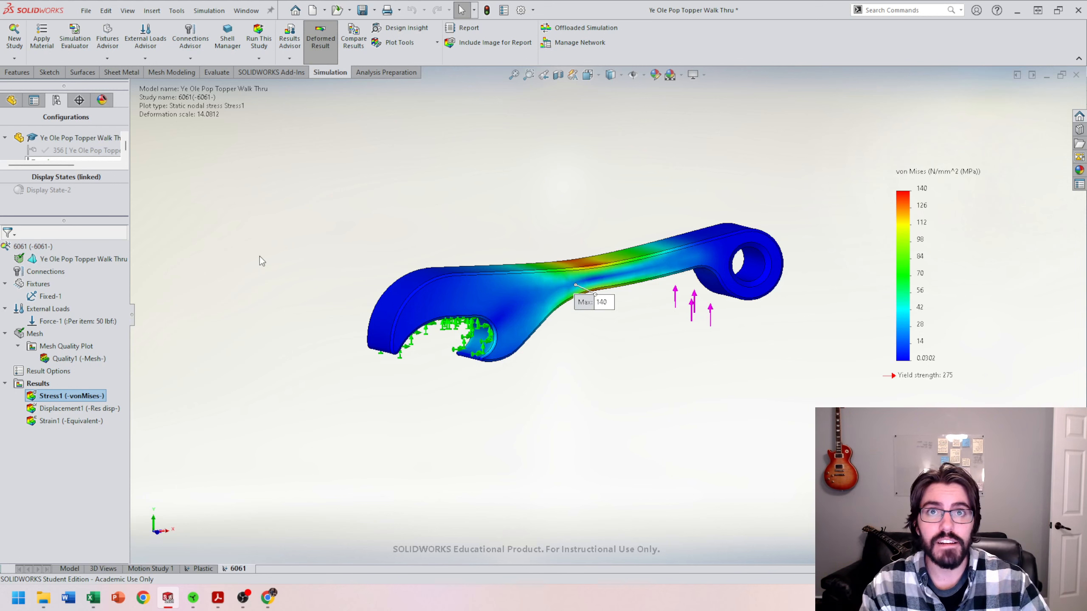
pyautogui.rightClick(49, 384)
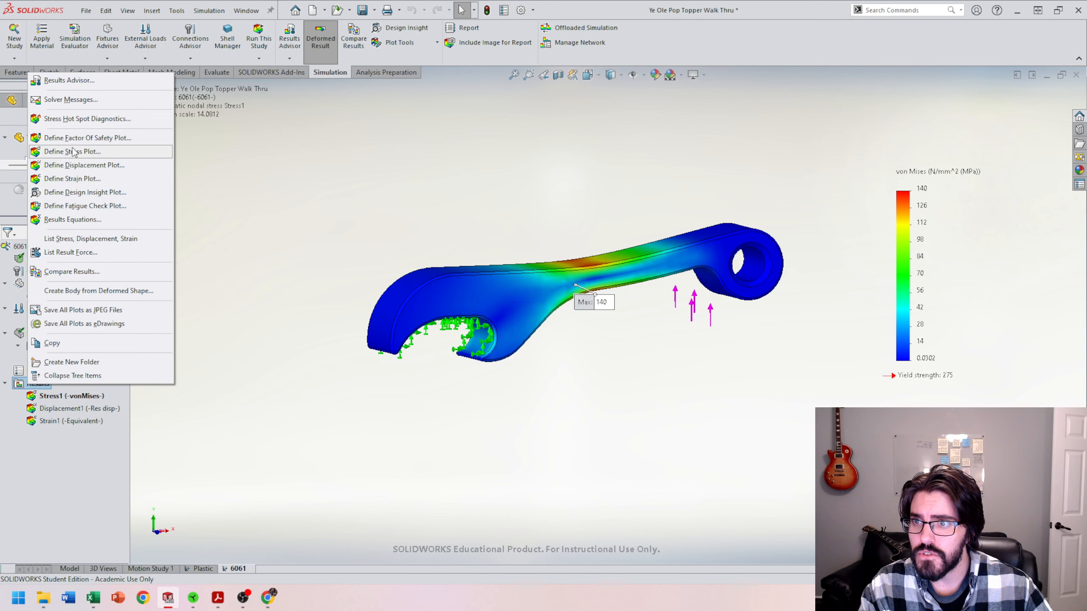
pyautogui.click(105, 141)
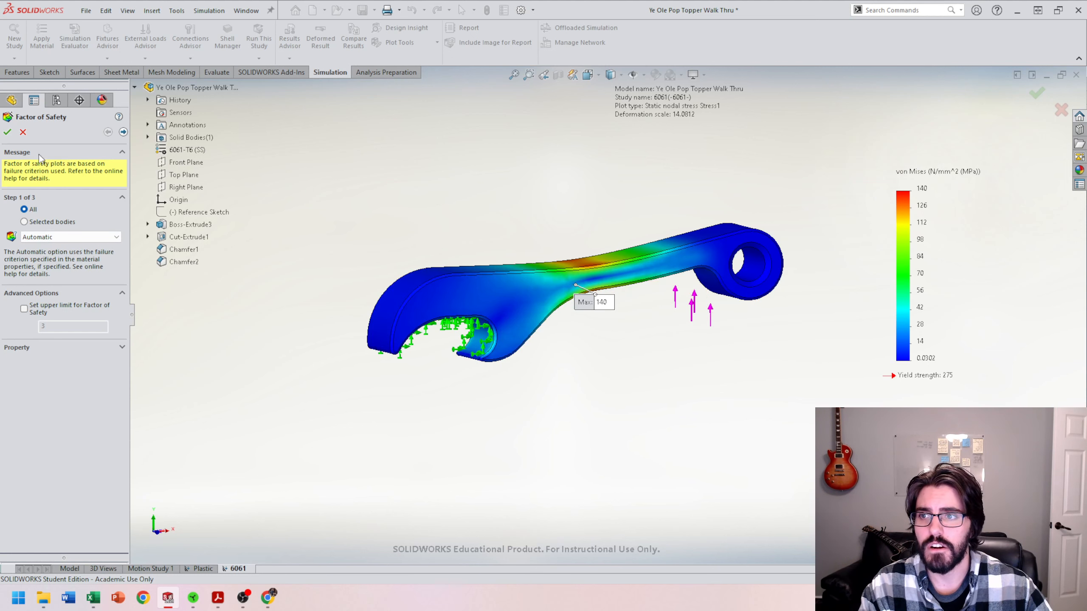
pyautogui.click(7, 132)
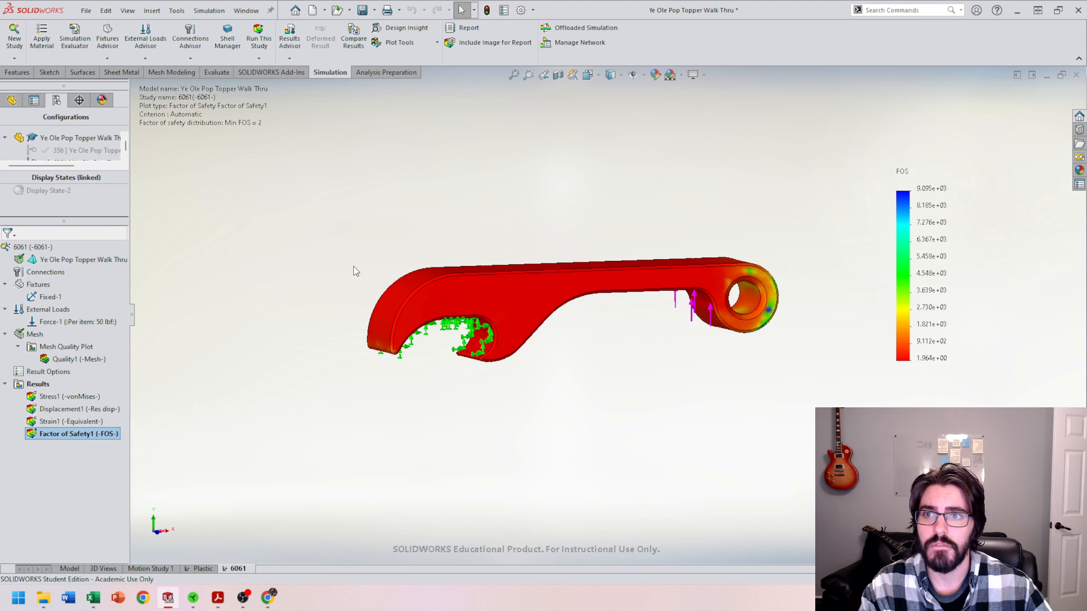
# Step: Return to the von Mises stress plot and set the legend's maximum value to 275
pyautogui.press('z')
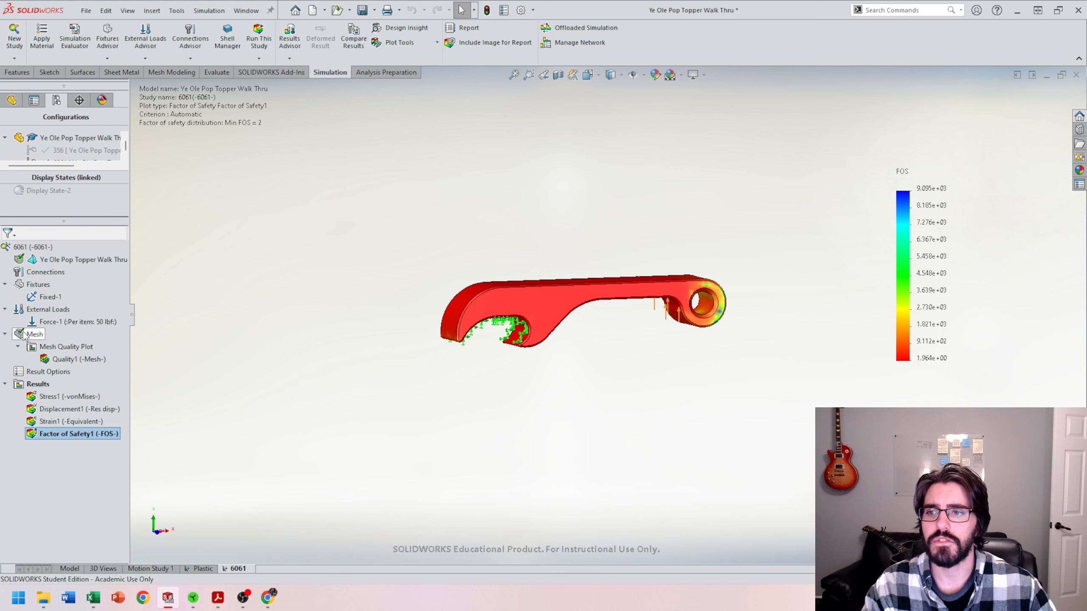
pyautogui.doubleClick(63, 398)
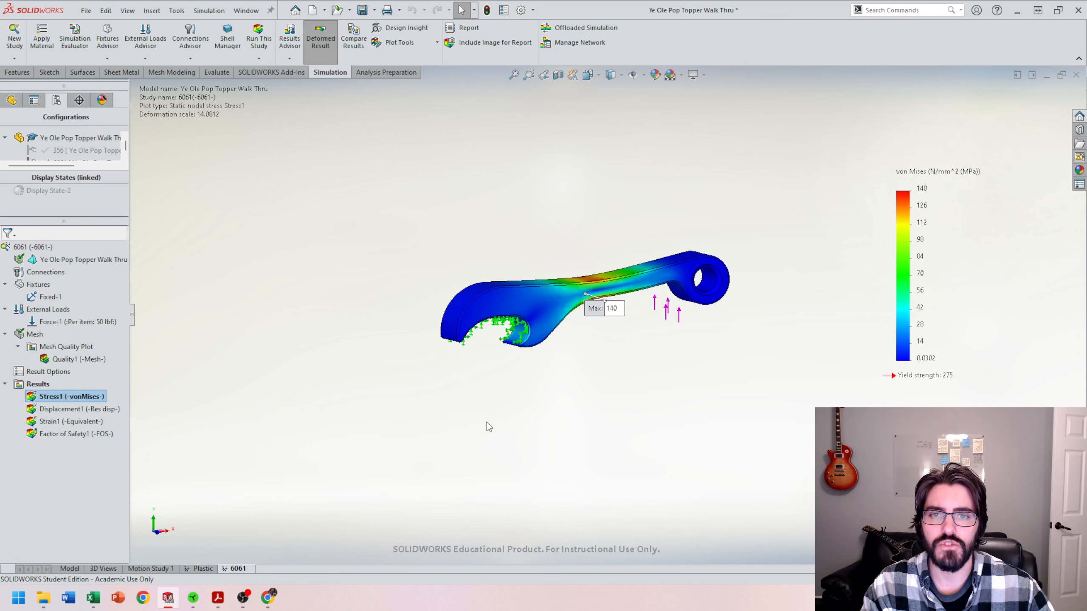
pyautogui.scroll(2, 968, 367)
pyautogui.scroll(-2, 970, 368)
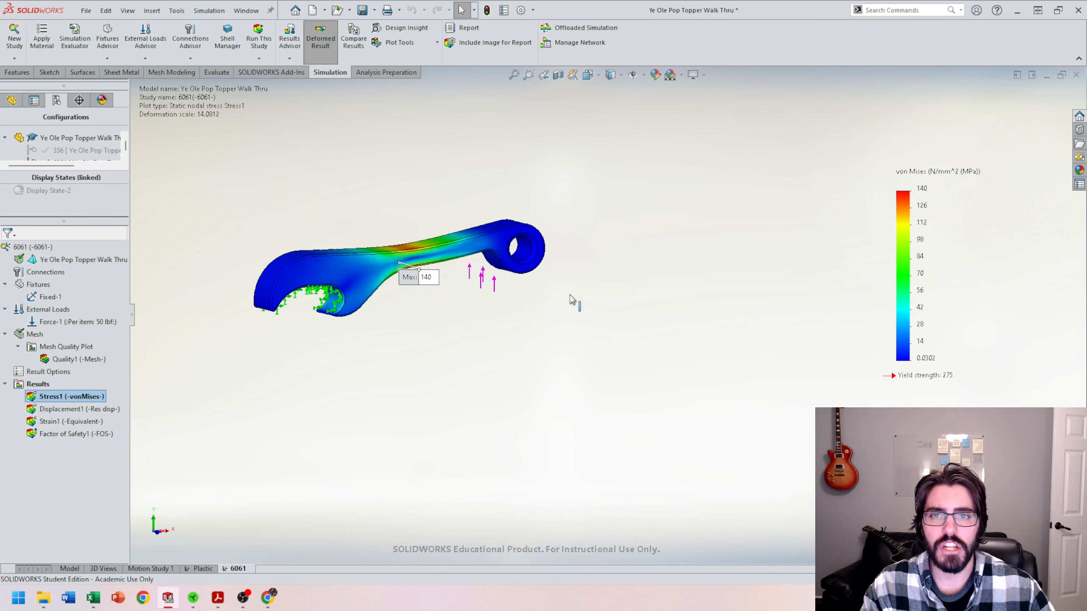
pyautogui.doubleClick(923, 188)
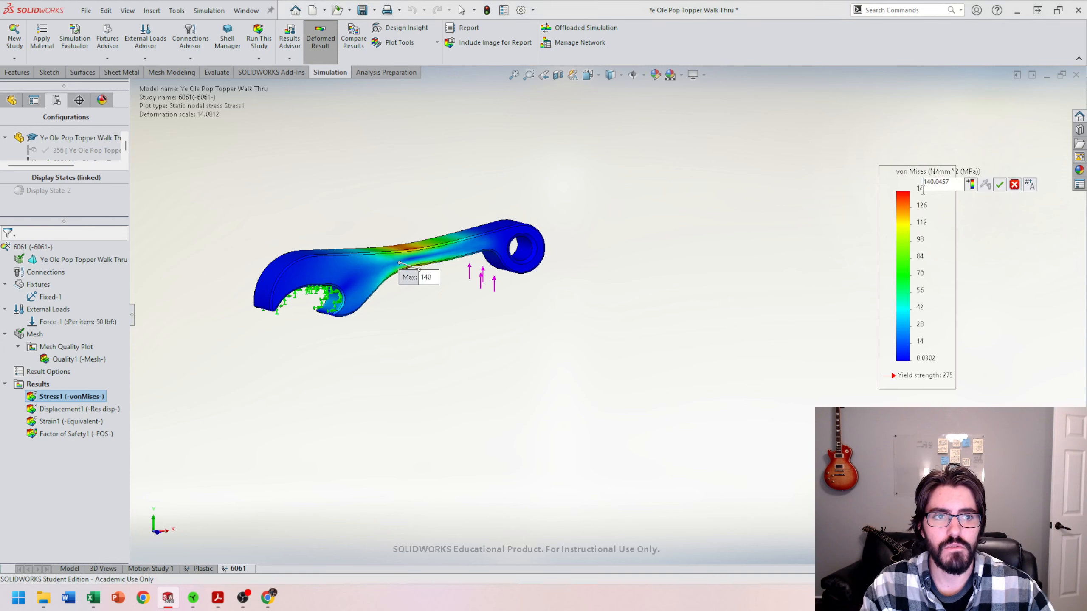
pyautogui.doubleClick(937, 182)
pyautogui.write('2')
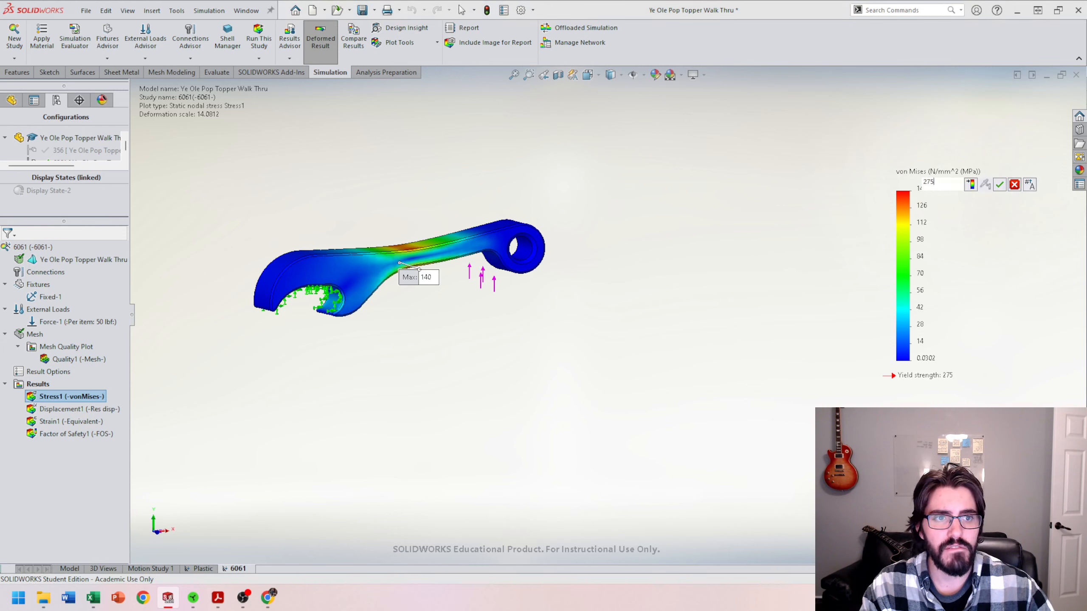
pyautogui.write('75')
pyautogui.press('Return')
# Step: Review the part's 6061-T6 material properties with units shown as SI - N/mm^2 (MPa), then close the material dialog
pyautogui.moveTo(373, 351); pyautogui.dragTo(420, 379, button='middle')
pyautogui.moveTo(407, 290); pyautogui.dragTo(421, 318, button='middle')
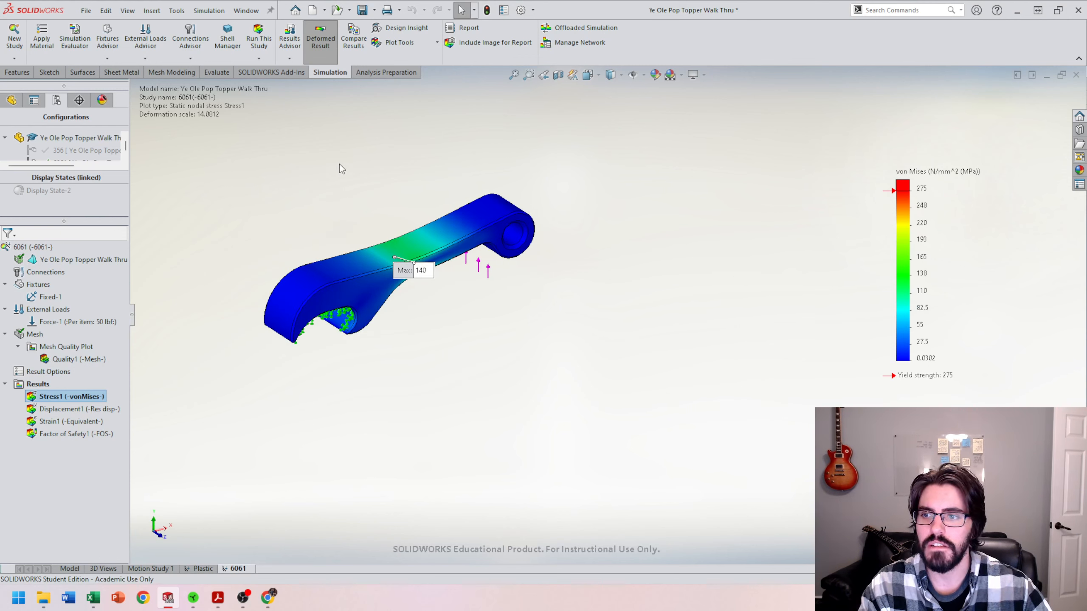
pyautogui.moveTo(341, 193); pyautogui.dragTo(340, 233, button='middle')
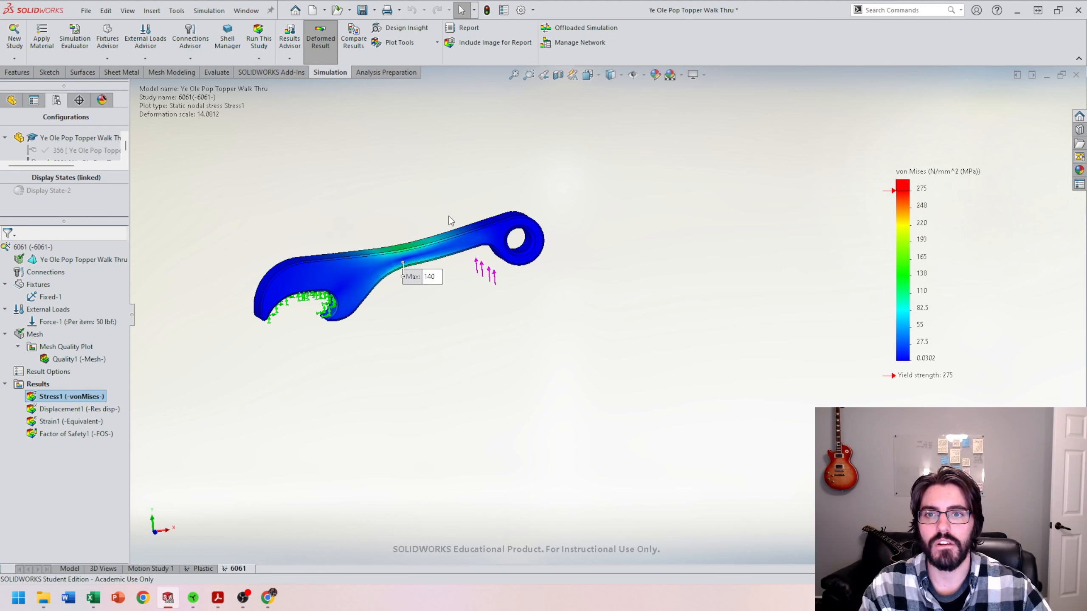
pyautogui.scroll(2, 450, 221)
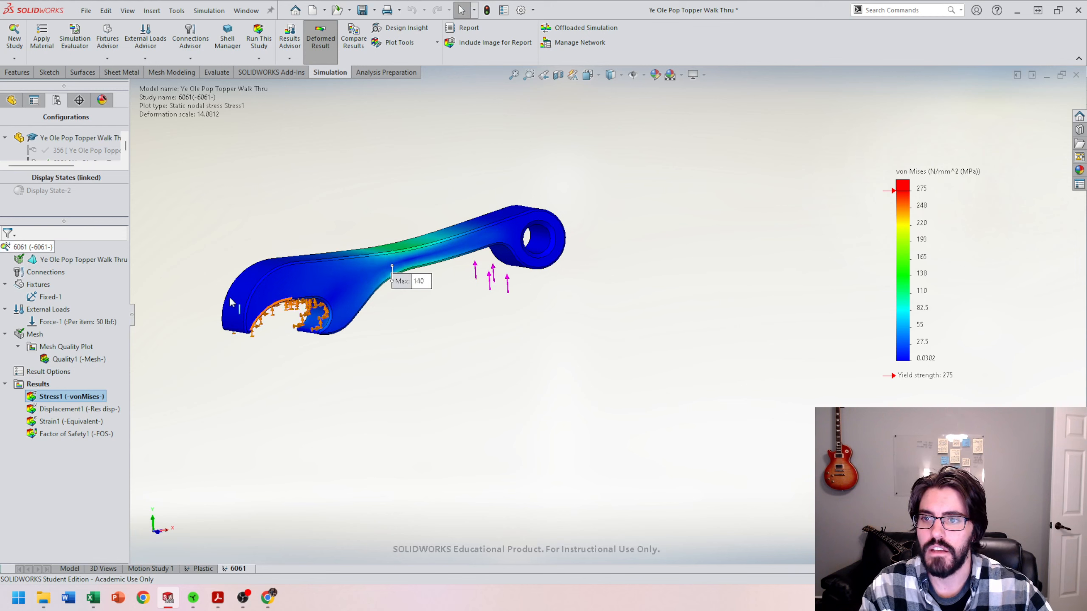
pyautogui.rightClick(37, 248)
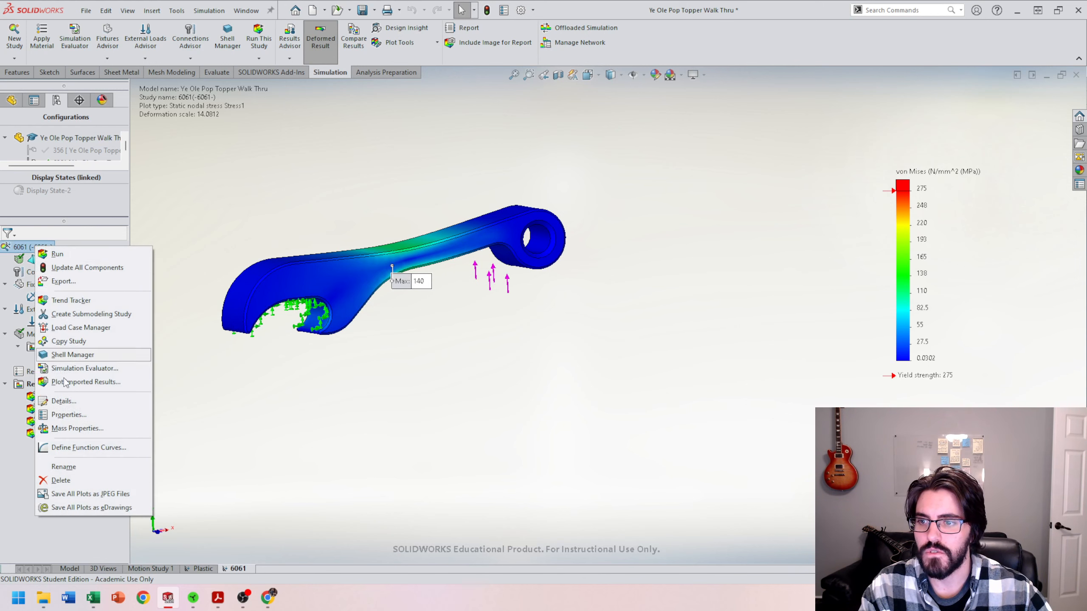
pyautogui.click(312, 251)
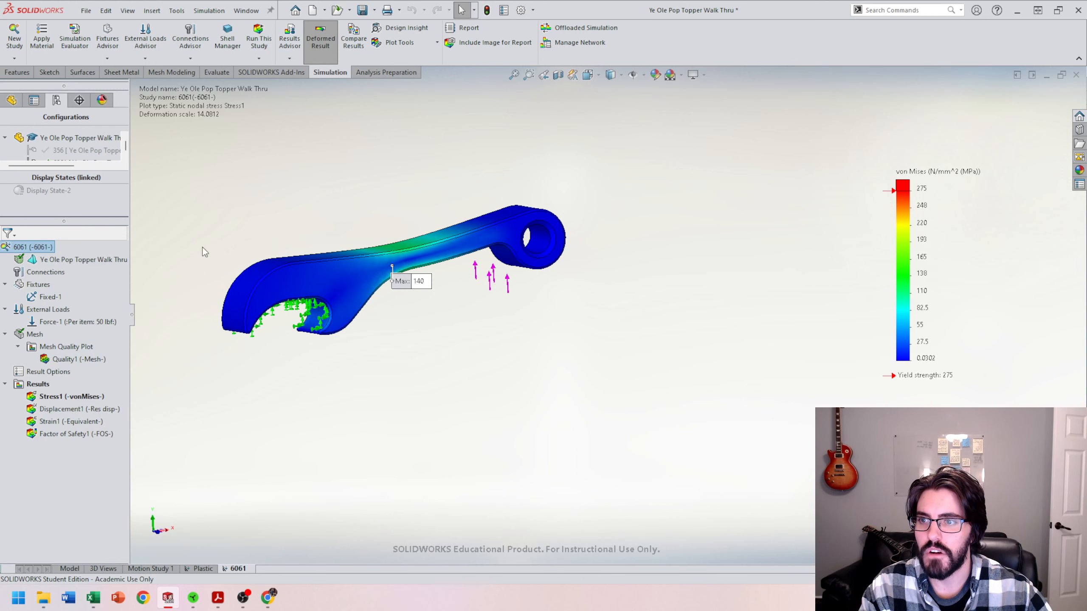
pyautogui.rightClick(50, 259)
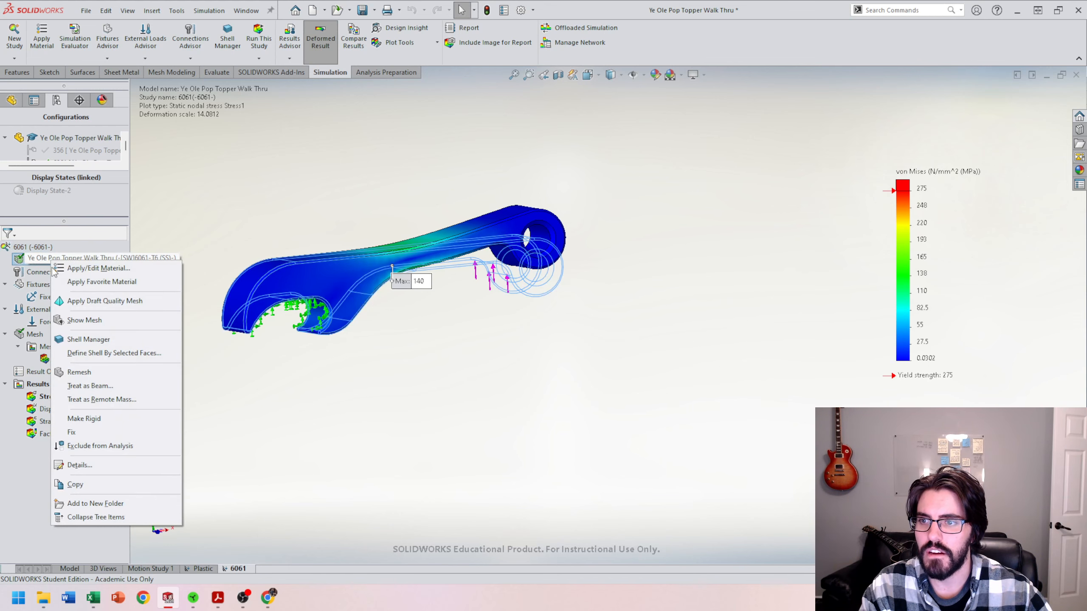
pyautogui.click(97, 269)
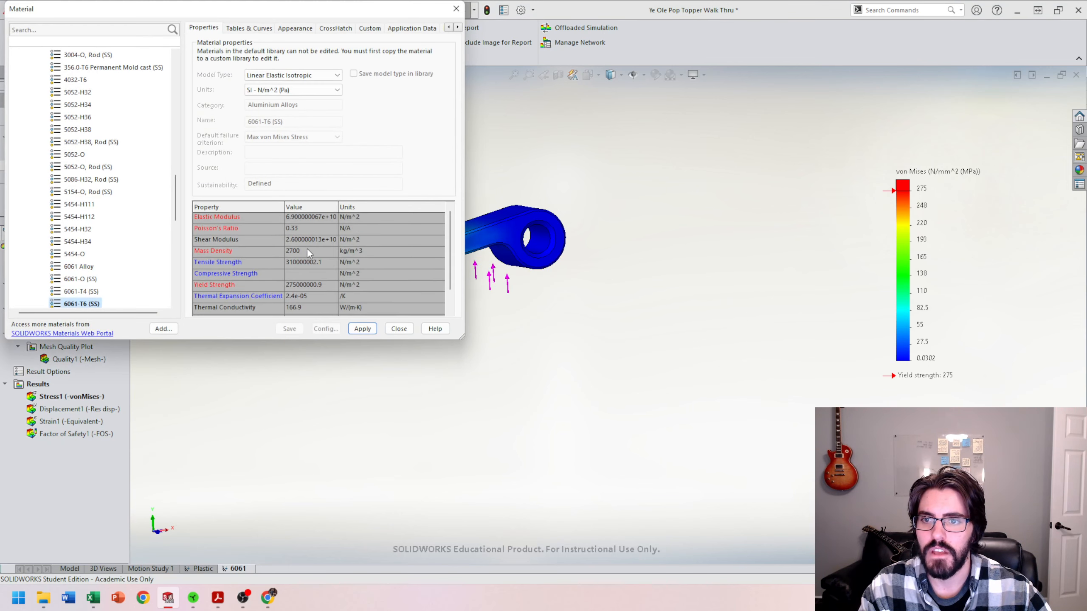
pyautogui.click(295, 89)
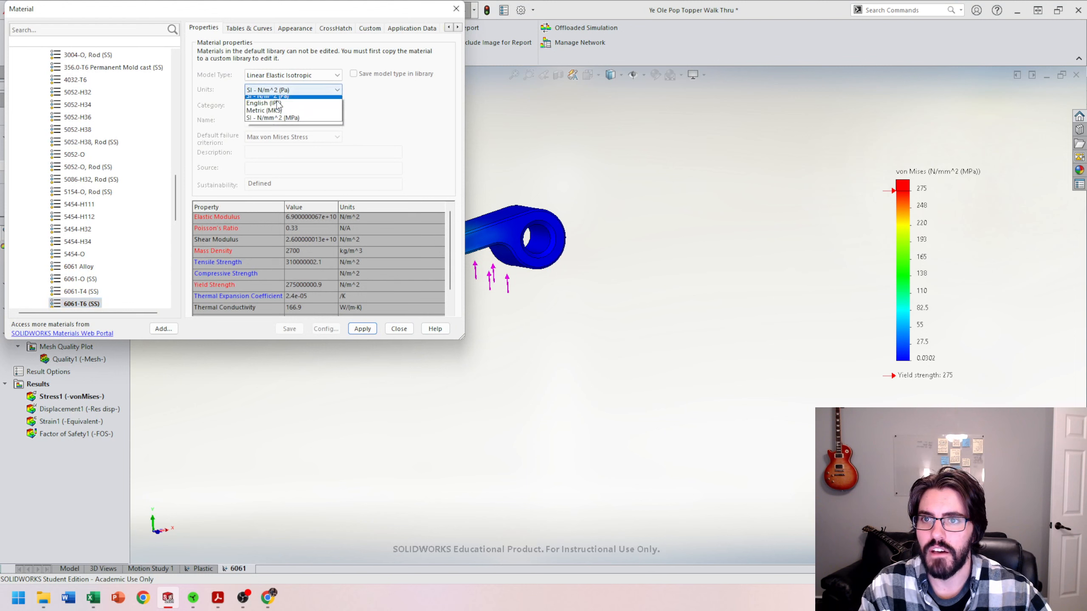
pyautogui.click(291, 122)
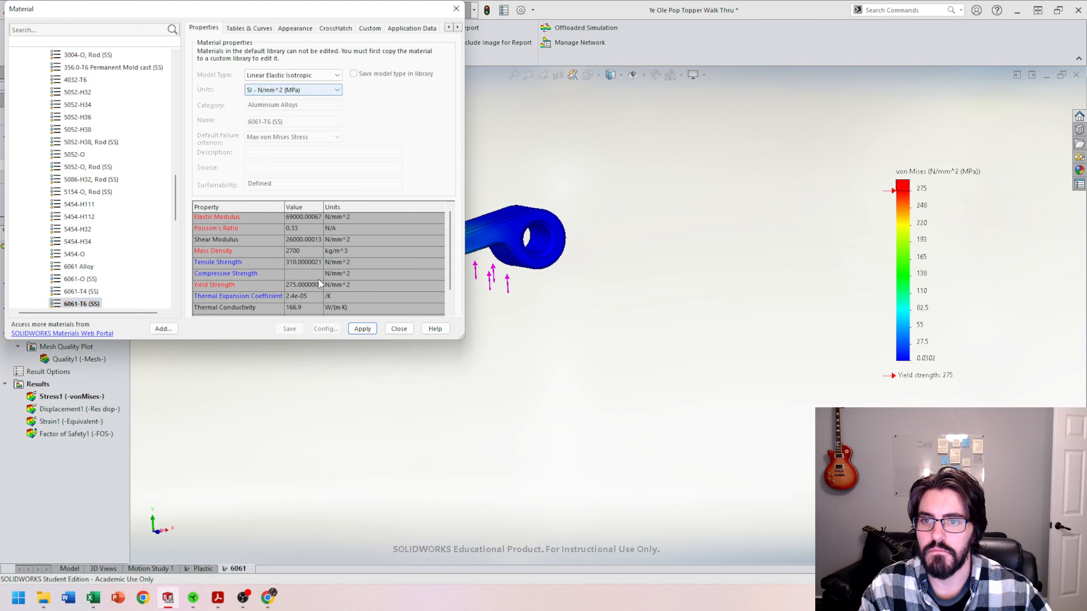
pyautogui.click(292, 90)
pyautogui.click(286, 122)
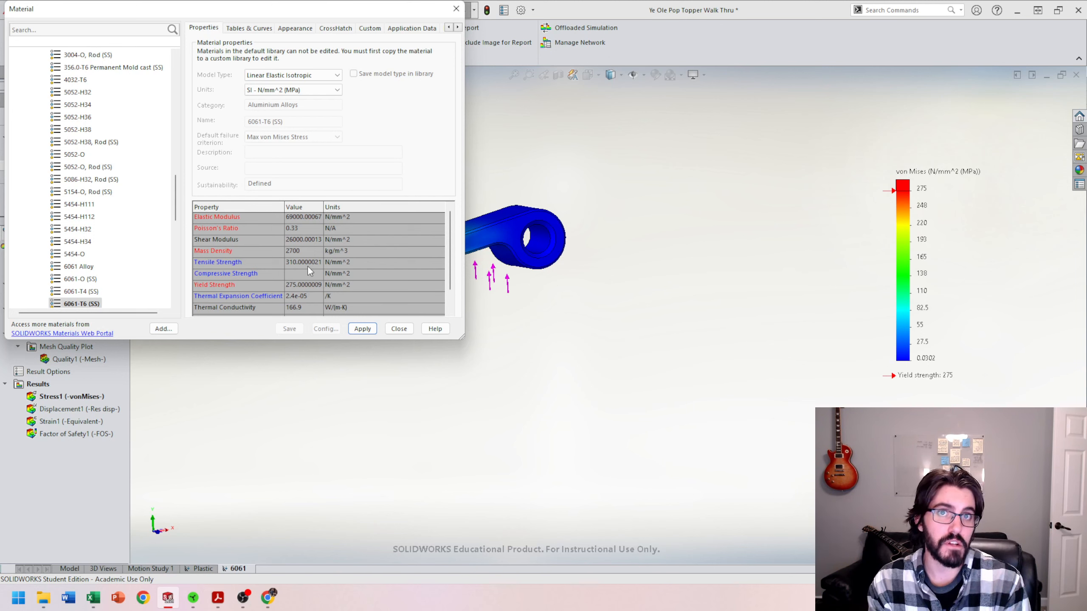
pyautogui.click(456, 8)
# Step: Edit the external force to 100 lbf and rerun the study
pyautogui.scroll(-3, 437, 279)
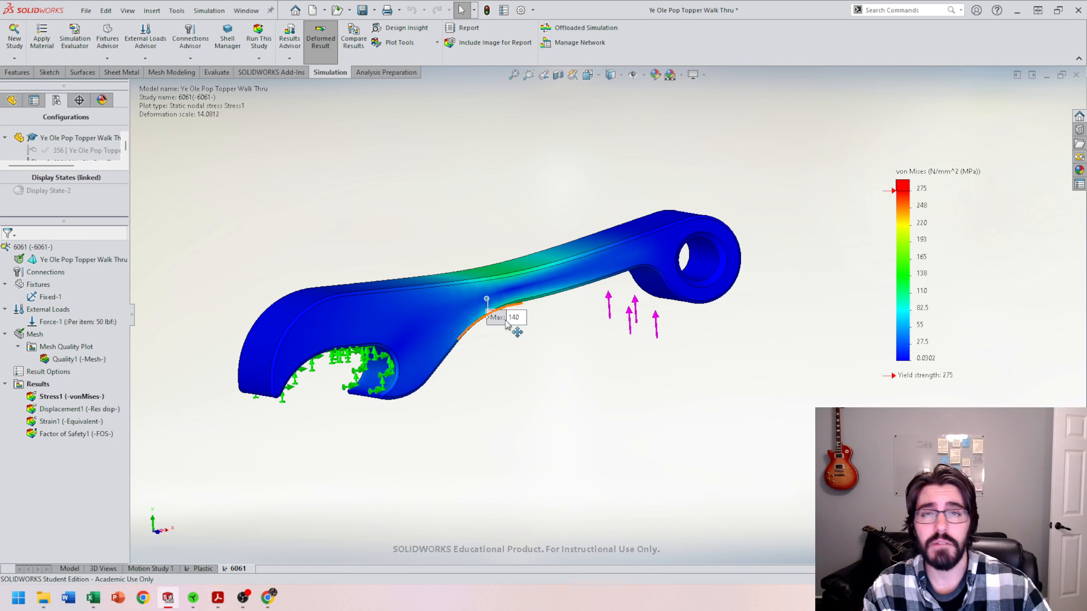
pyautogui.rightClick(62, 322)
pyautogui.click(103, 330)
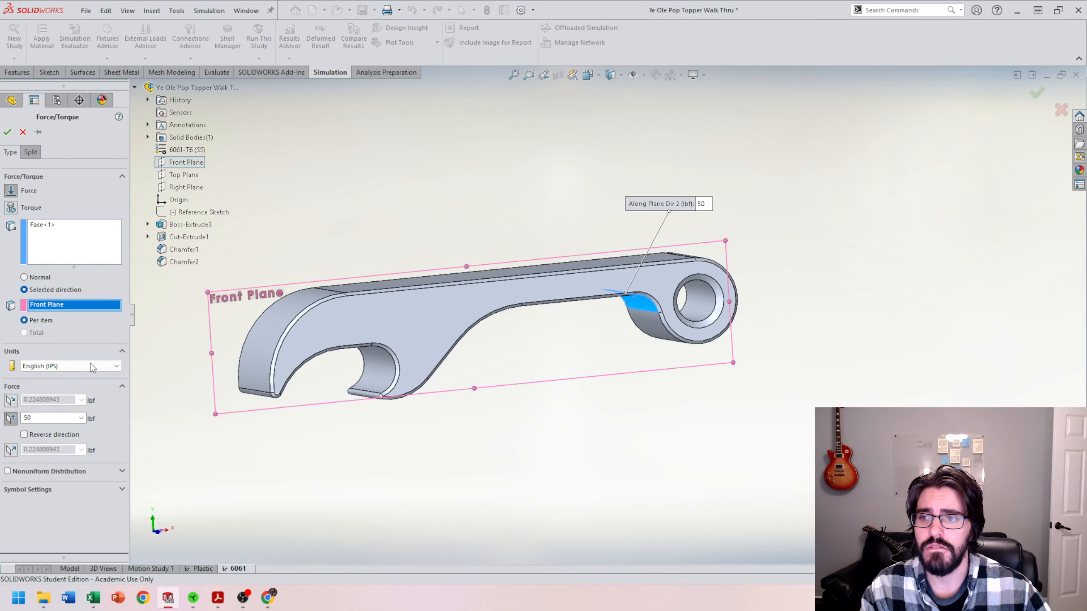
pyautogui.moveTo(34, 418); pyautogui.dragTo(2, 425)
pyautogui.write('100')
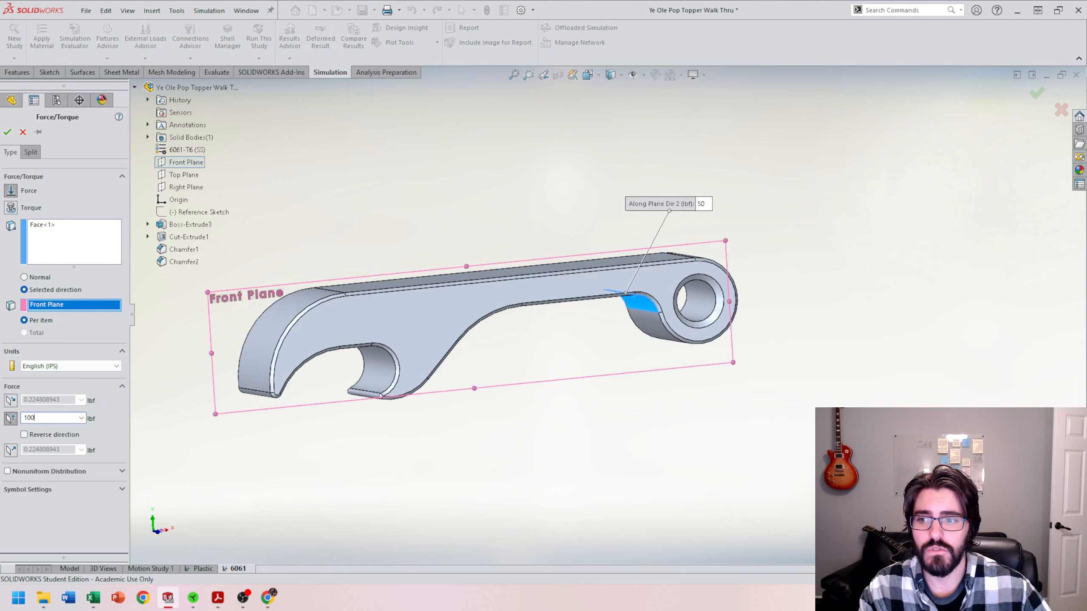
pyautogui.click(7, 132)
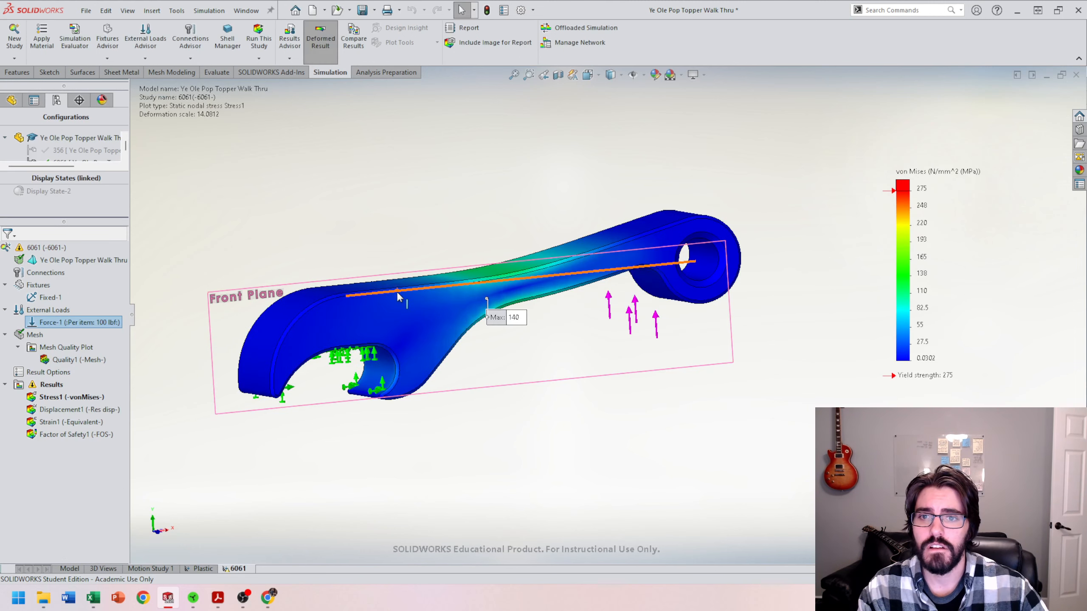
pyautogui.click(266, 42)
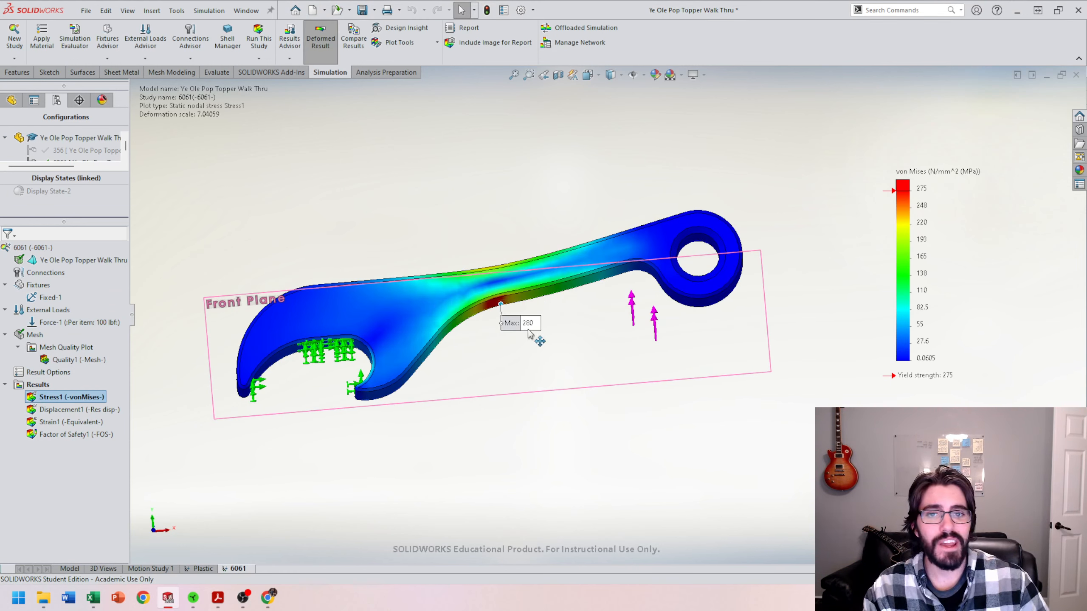
# Step: Inspect the updated stress distribution, then display the factor of safety plot
pyautogui.moveTo(530, 338); pyautogui.dragTo(546, 258, button='middle')
pyautogui.scroll(-3, 525, 330)
pyautogui.scroll(2, 684, 328)
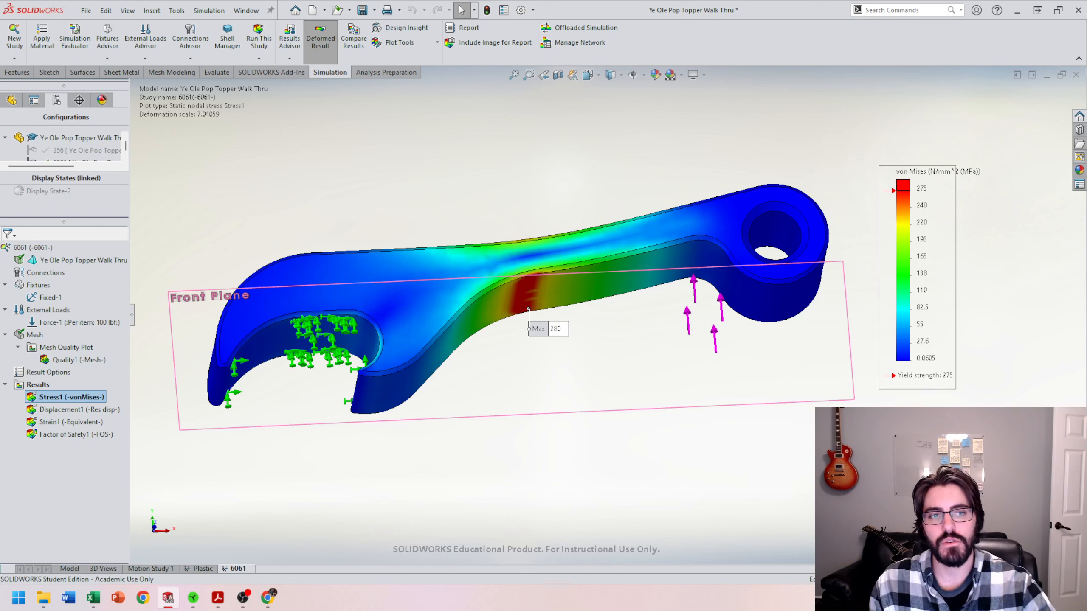
pyautogui.moveTo(533, 297); pyautogui.dragTo(552, 322, button='middle')
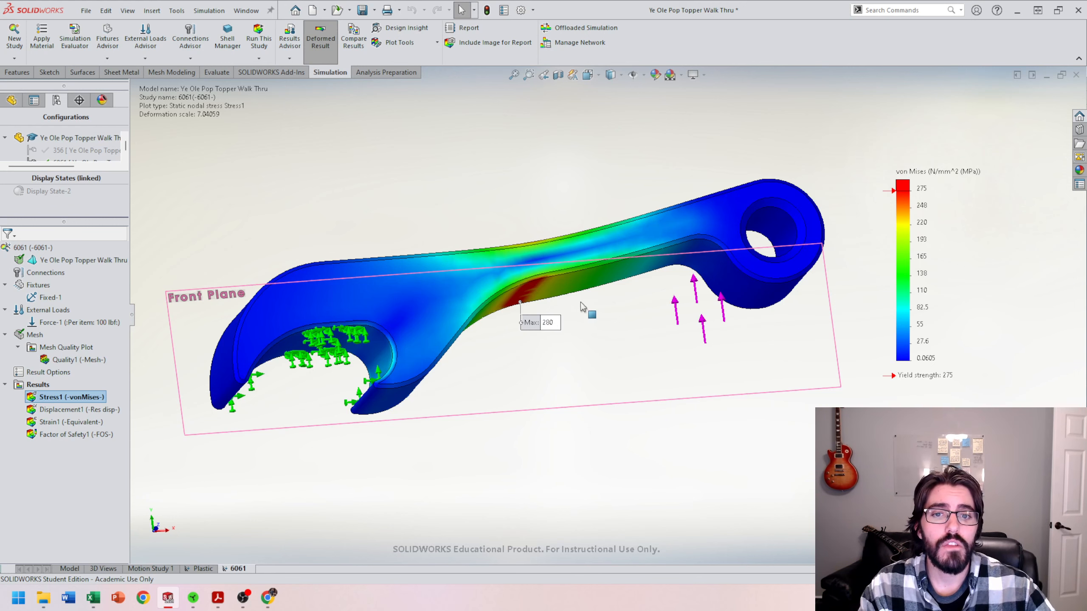
pyautogui.doubleClick(73, 435)
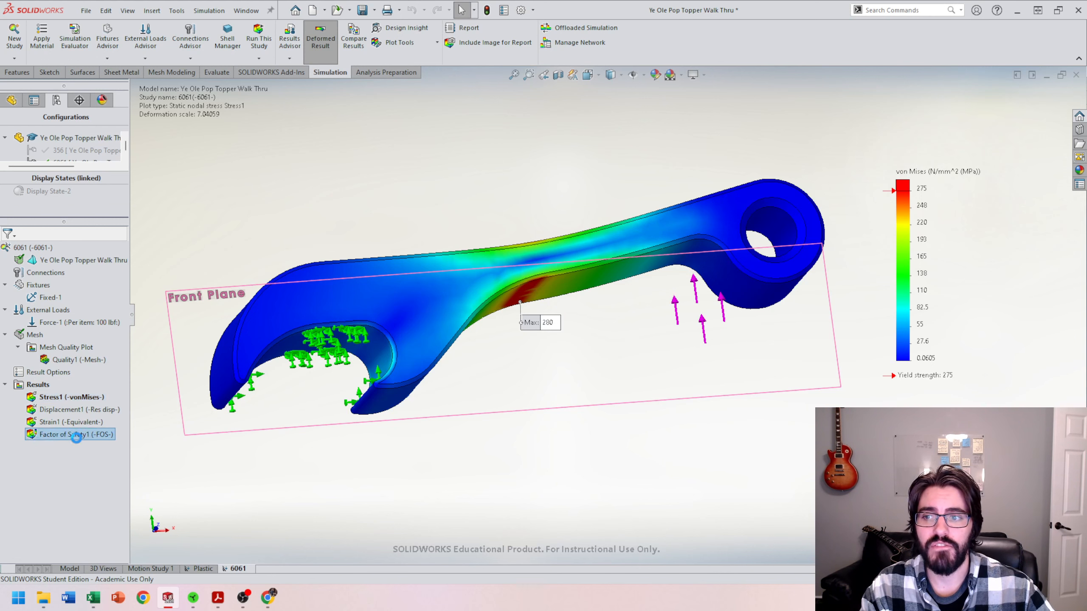
pyautogui.moveTo(559, 267); pyautogui.dragTo(553, 269, button='middle')
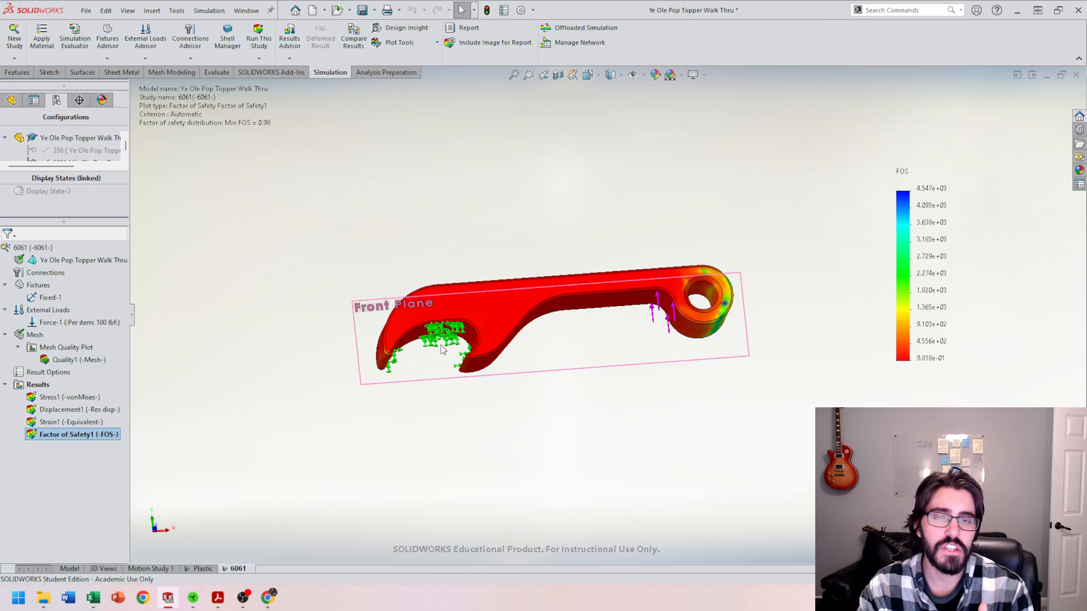
# Step: Edit the external force to 95 lbf and rerun the study
pyautogui.rightClick(91, 324)
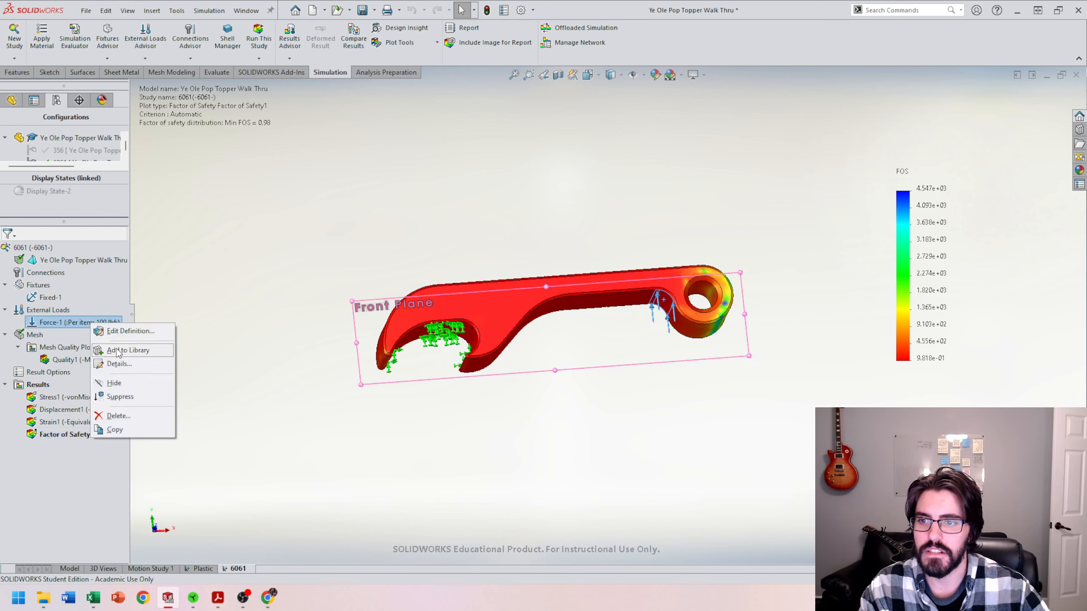
pyautogui.click(129, 332)
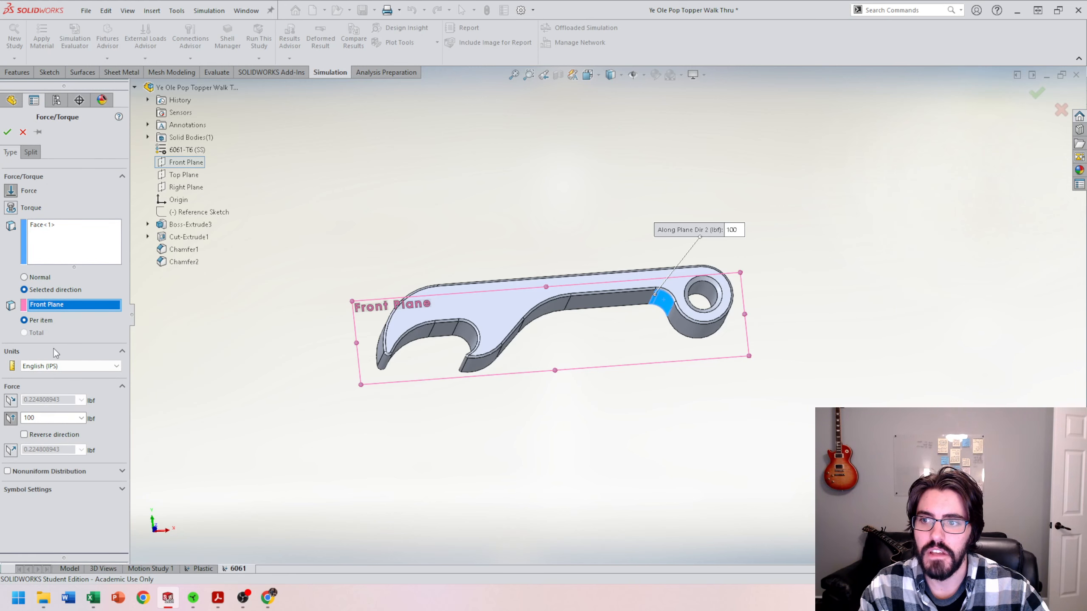
pyautogui.doubleClick(29, 418)
pyautogui.write('95')
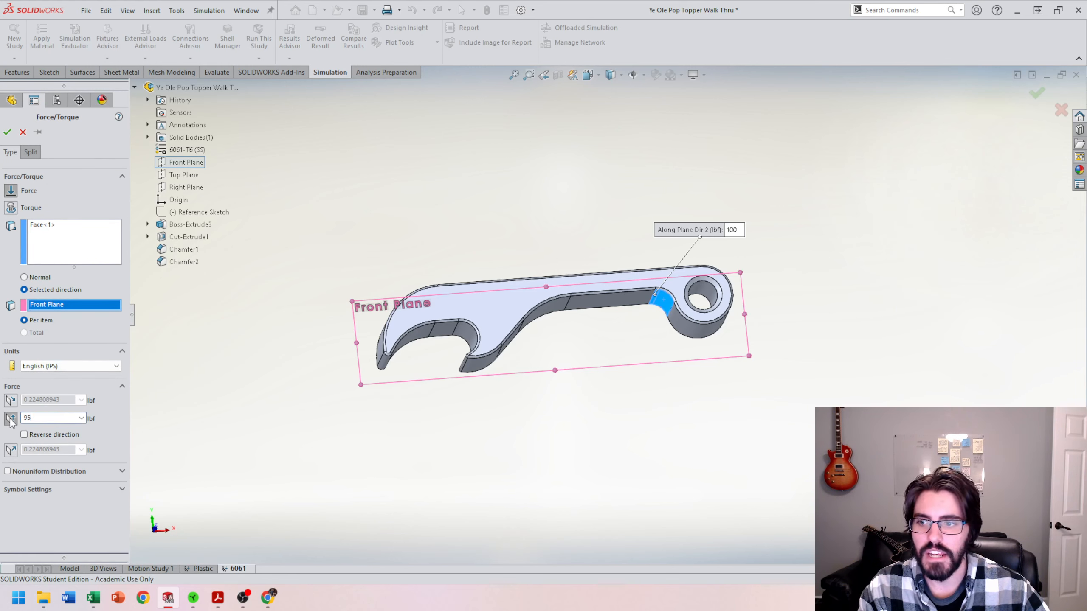
pyautogui.click(7, 133)
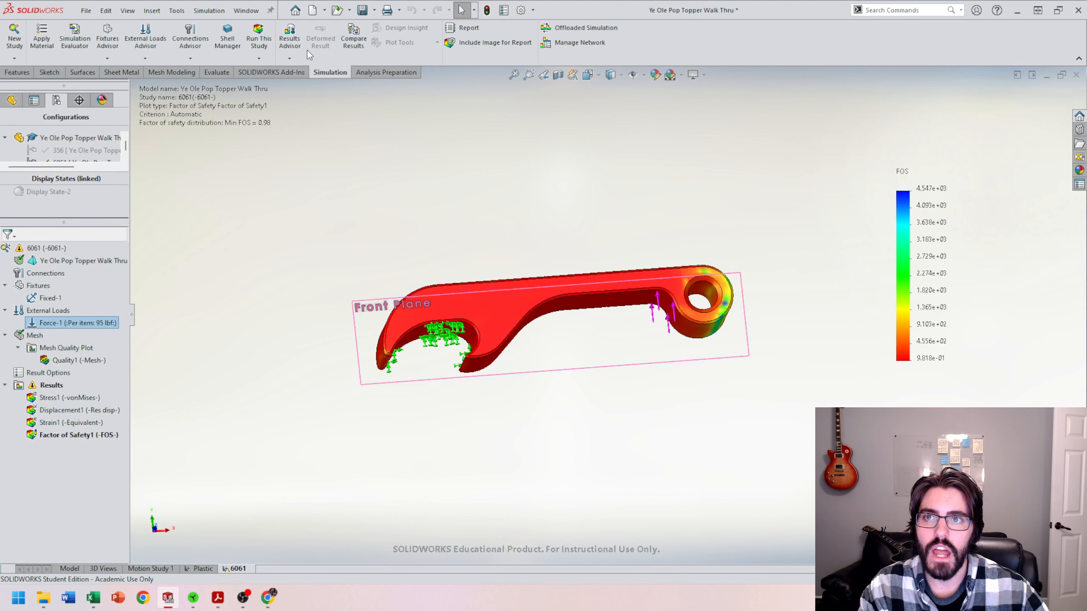
pyautogui.click(259, 38)
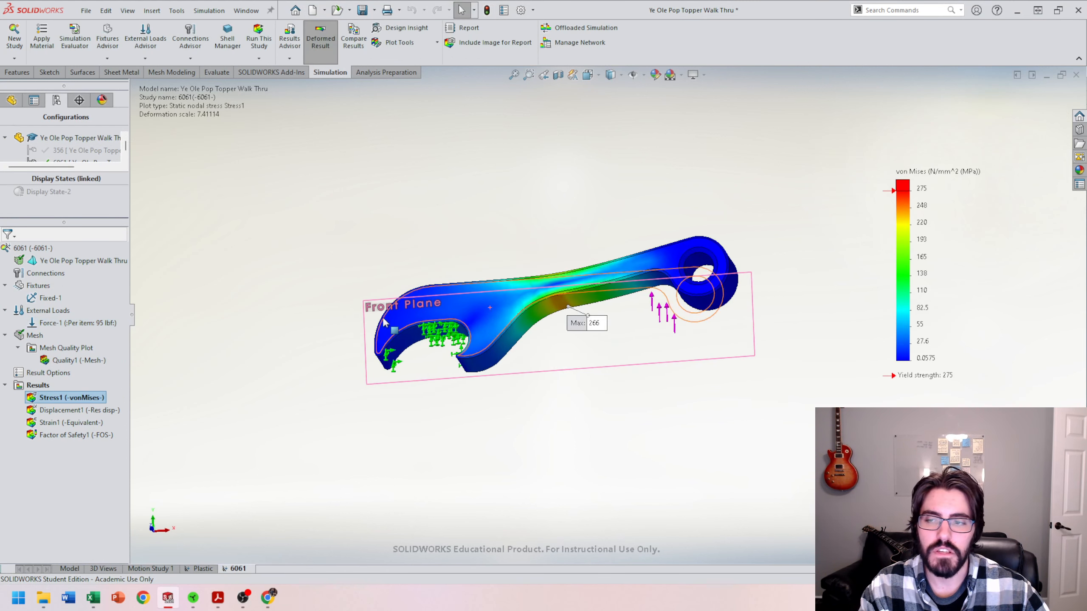
# Step: Edit the external force to 98 lbf and rerun the study
pyautogui.click(75, 324)
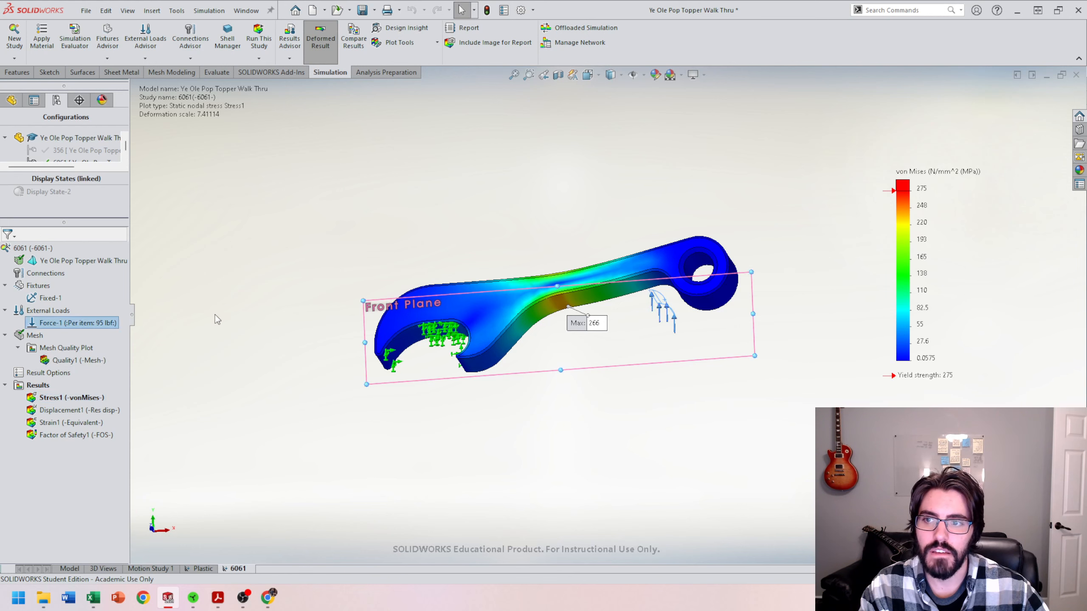
pyautogui.moveTo(47, 418); pyautogui.dragTo(1, 422)
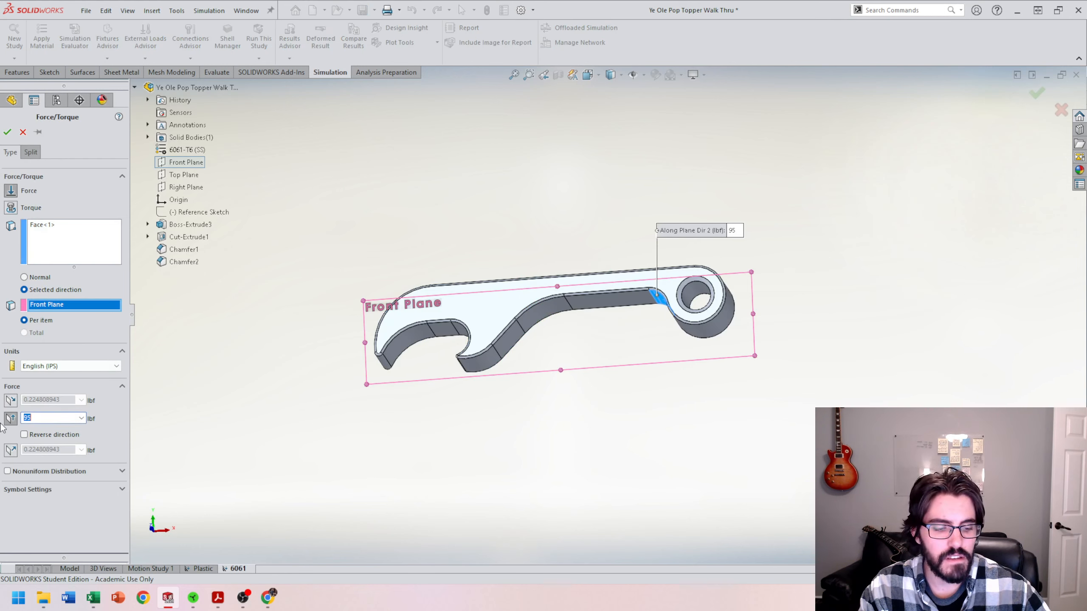
pyautogui.write('98')
pyautogui.click(8, 132)
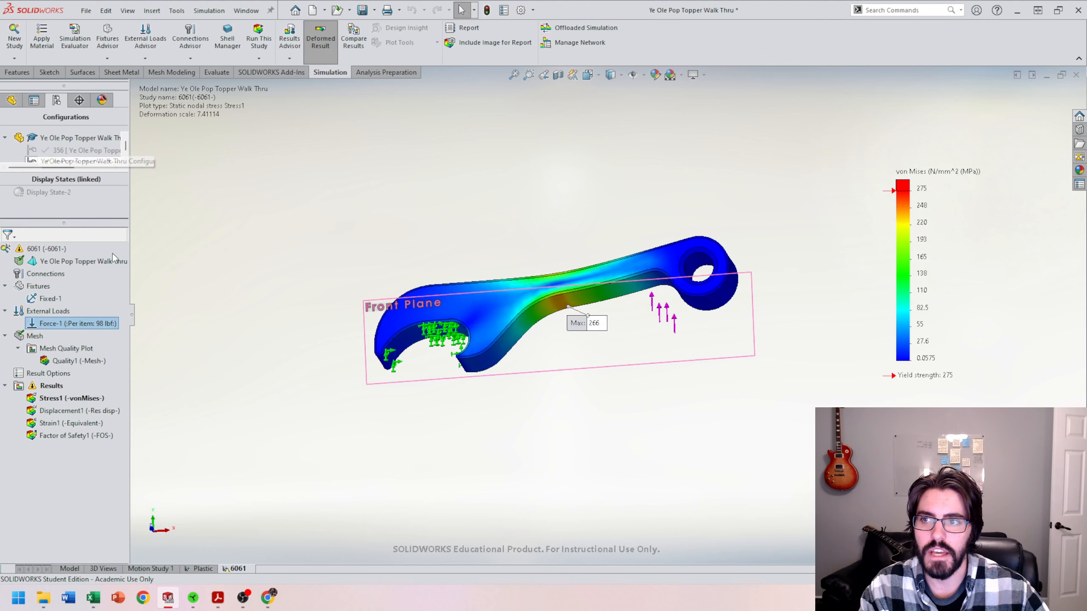
pyautogui.click(259, 41)
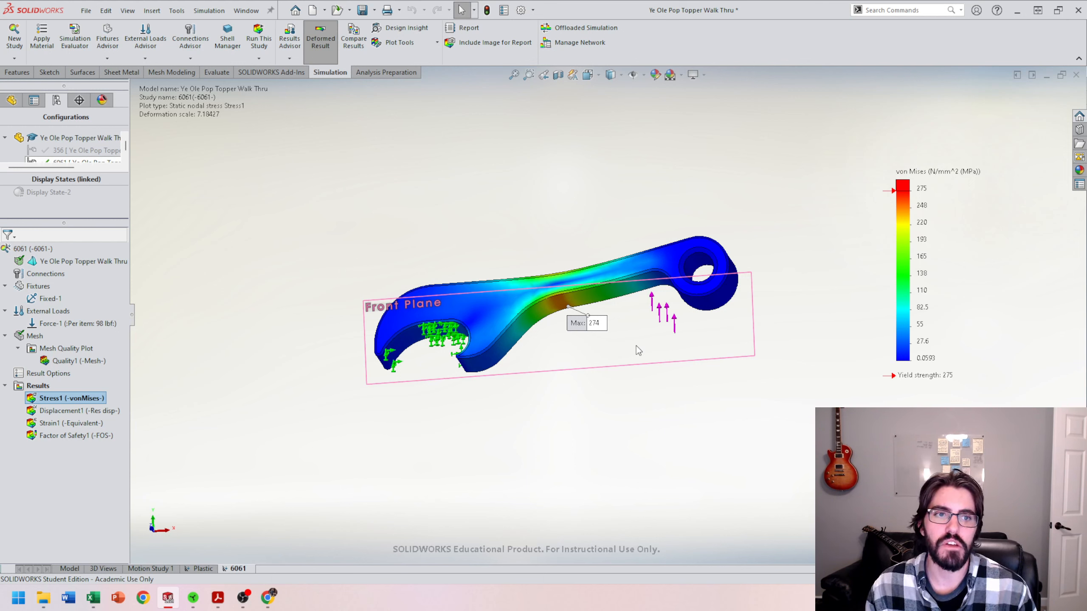
# Step: Inspect the von Mises stress plot and its legend's maximum around the part's peak-stress region
pyautogui.doubleClick(922, 188)
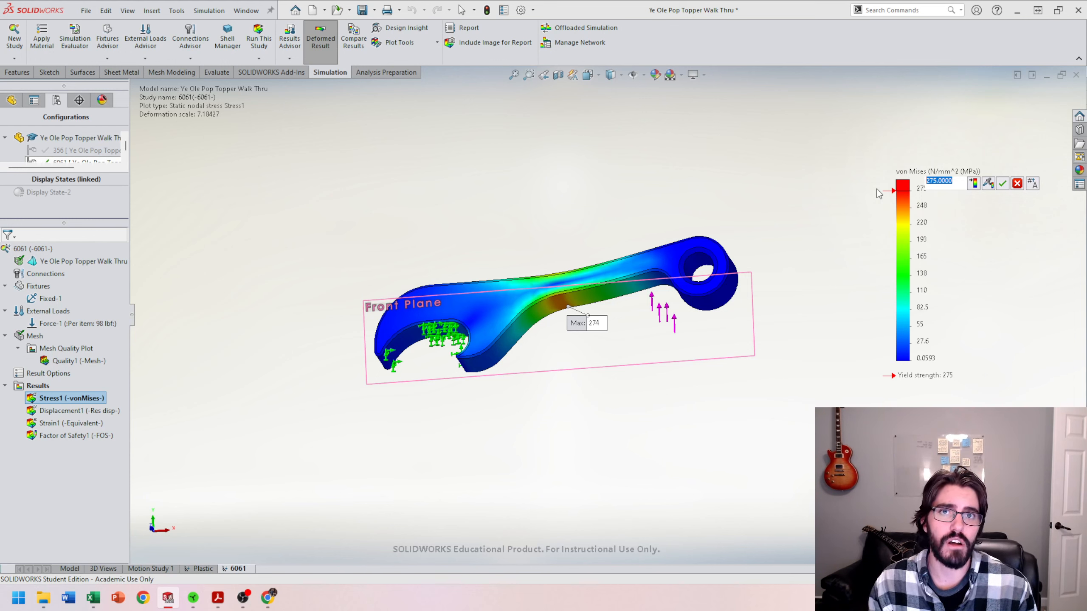
pyautogui.click(470, 263)
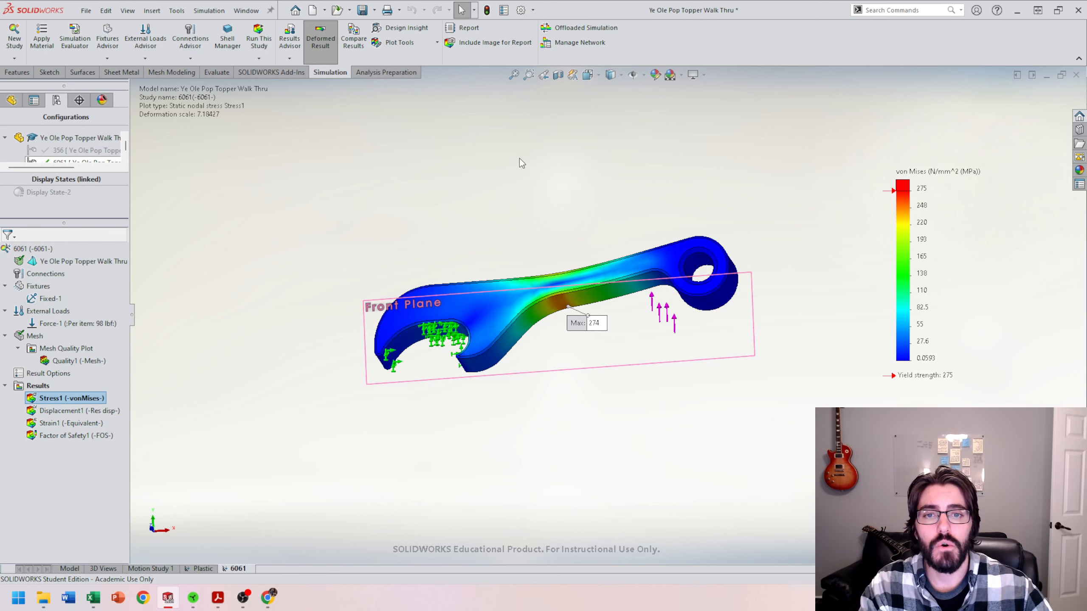
pyautogui.moveTo(519, 162); pyautogui.dragTo(550, 247, button='middle')
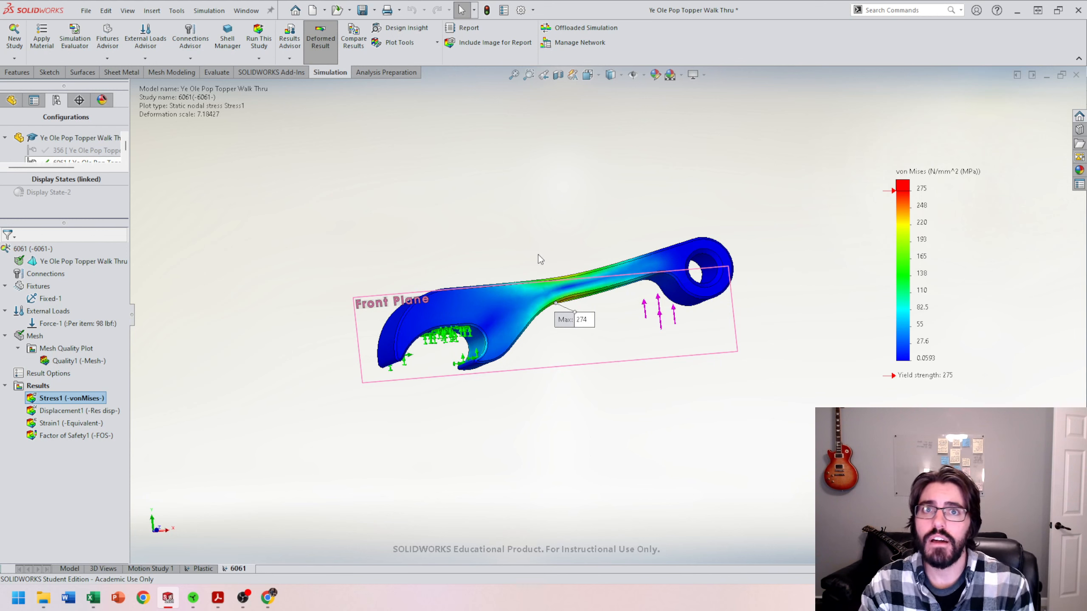